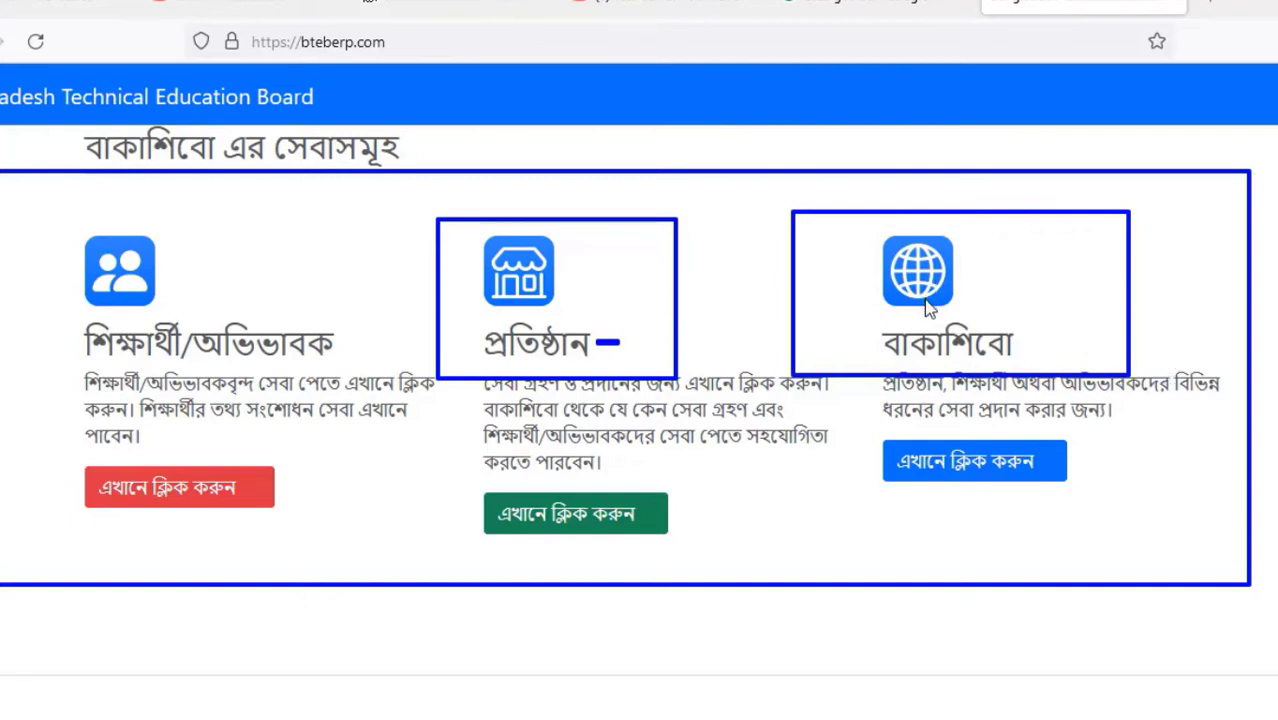
# Open the student/guardian information page, review the required documents, and start a new service application.
pyautogui.click(186, 494)
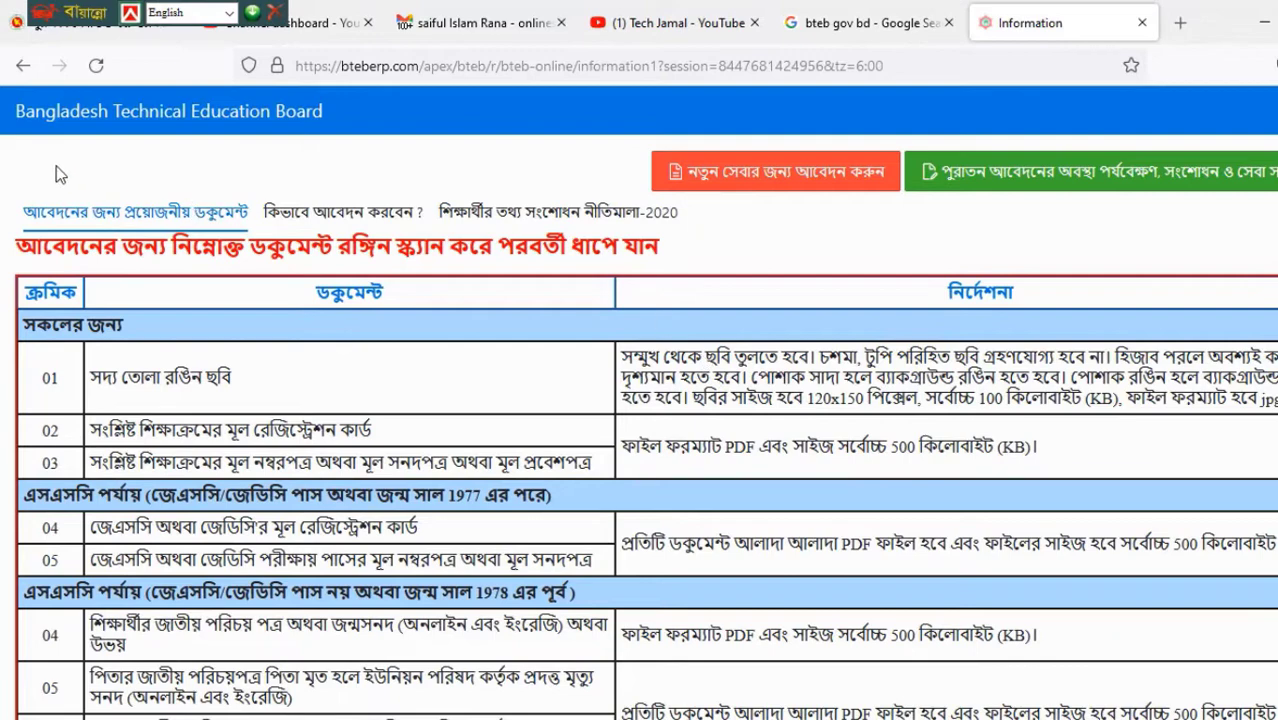
pyautogui.moveTo(154, 219); pyautogui.dragTo(145, 214)
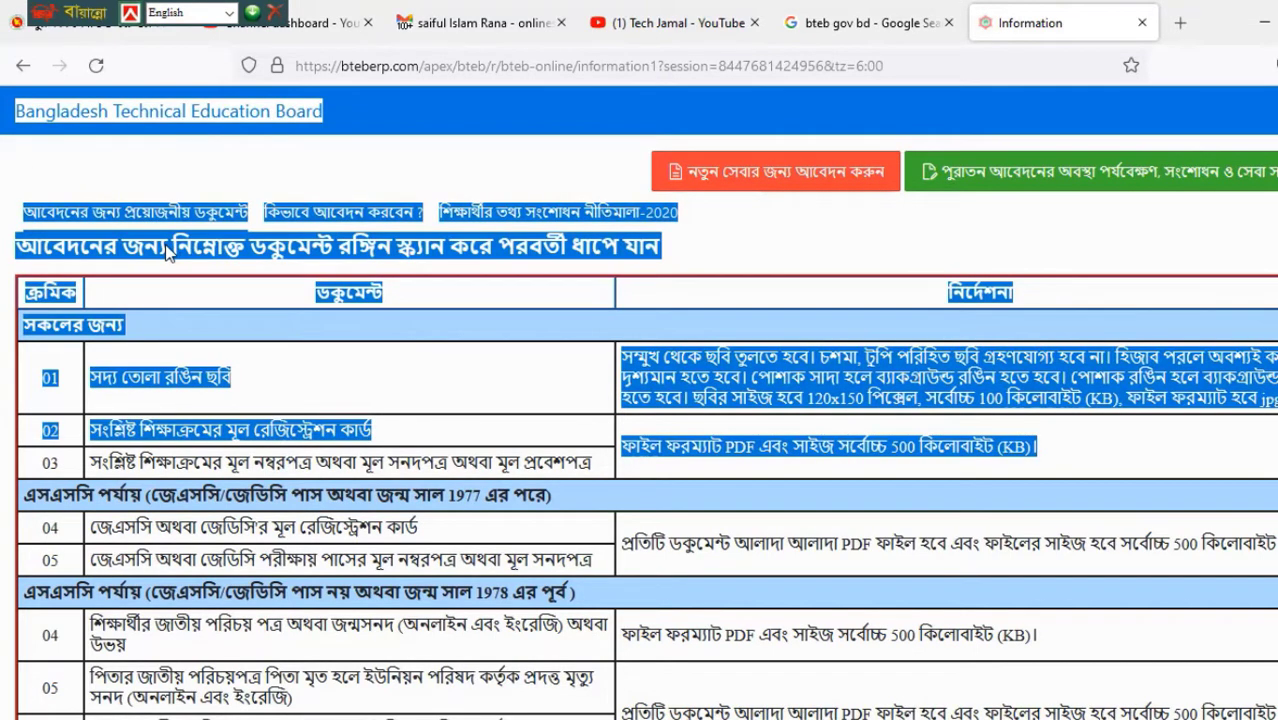
pyautogui.click(168, 254)
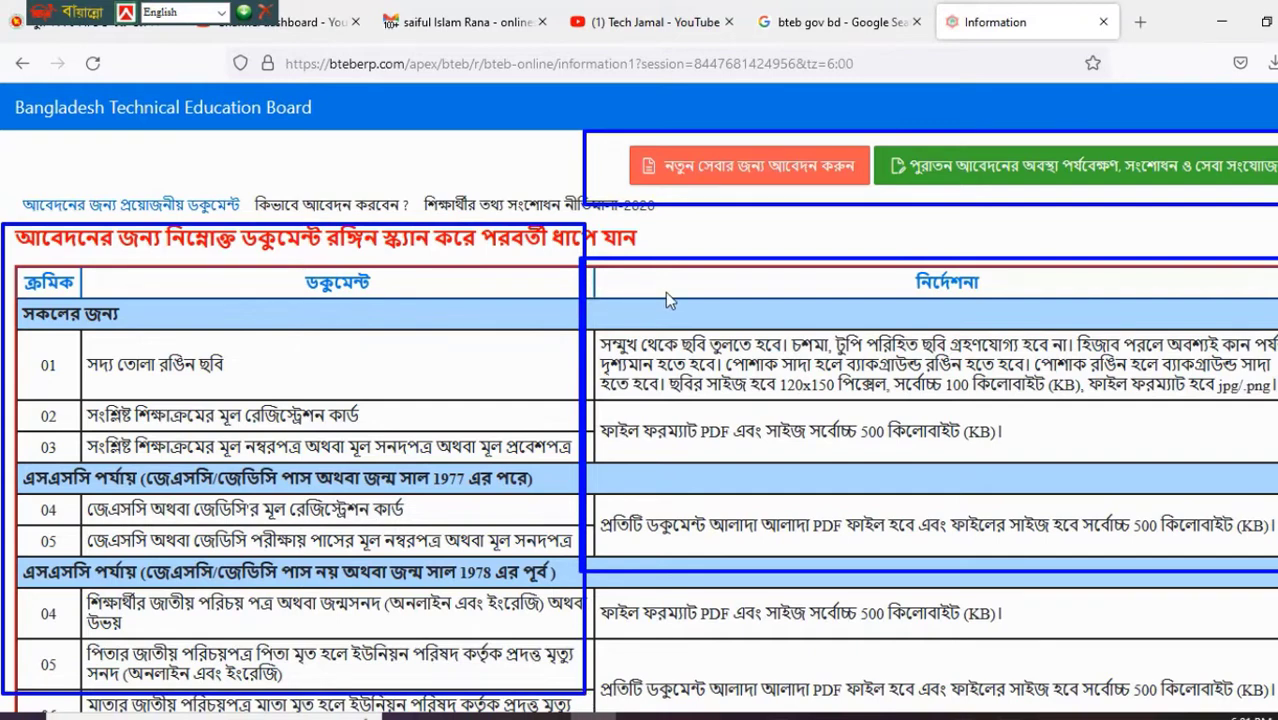
pyautogui.click(741, 168)
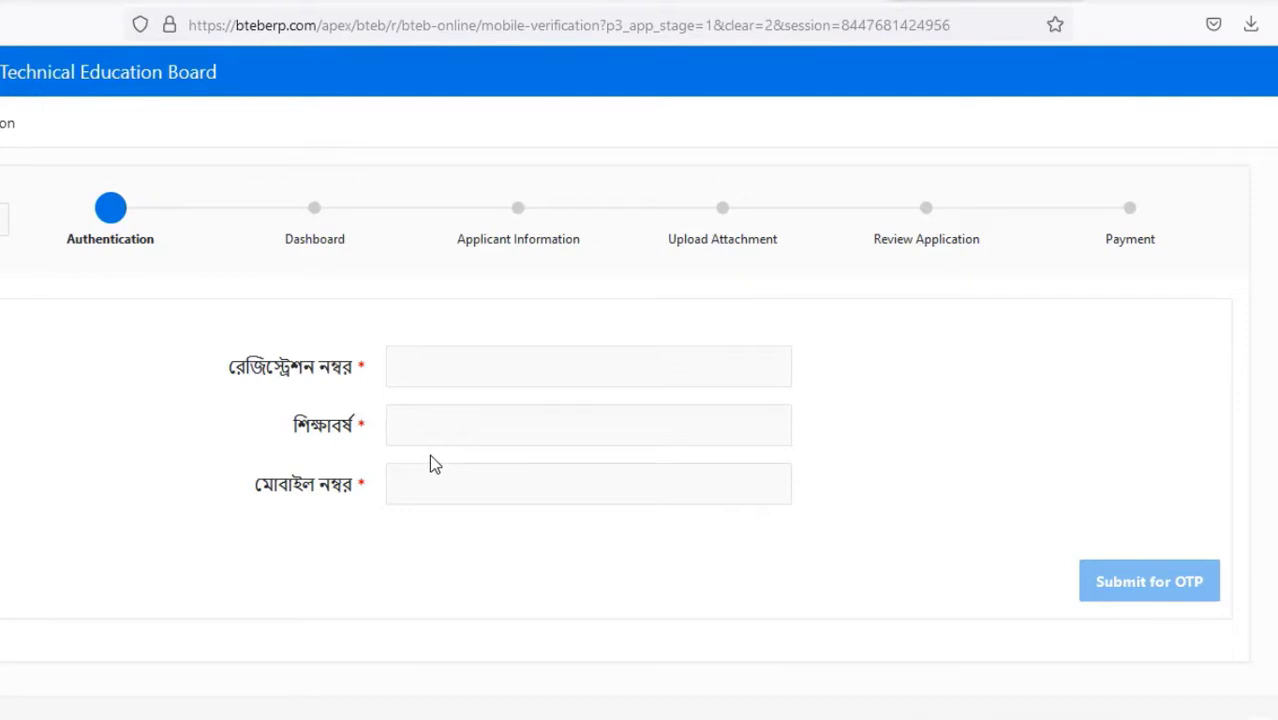
# Fill in the student's registration number, academic session 200 and mobile number to request an OTP.
pyautogui.click(451, 379)
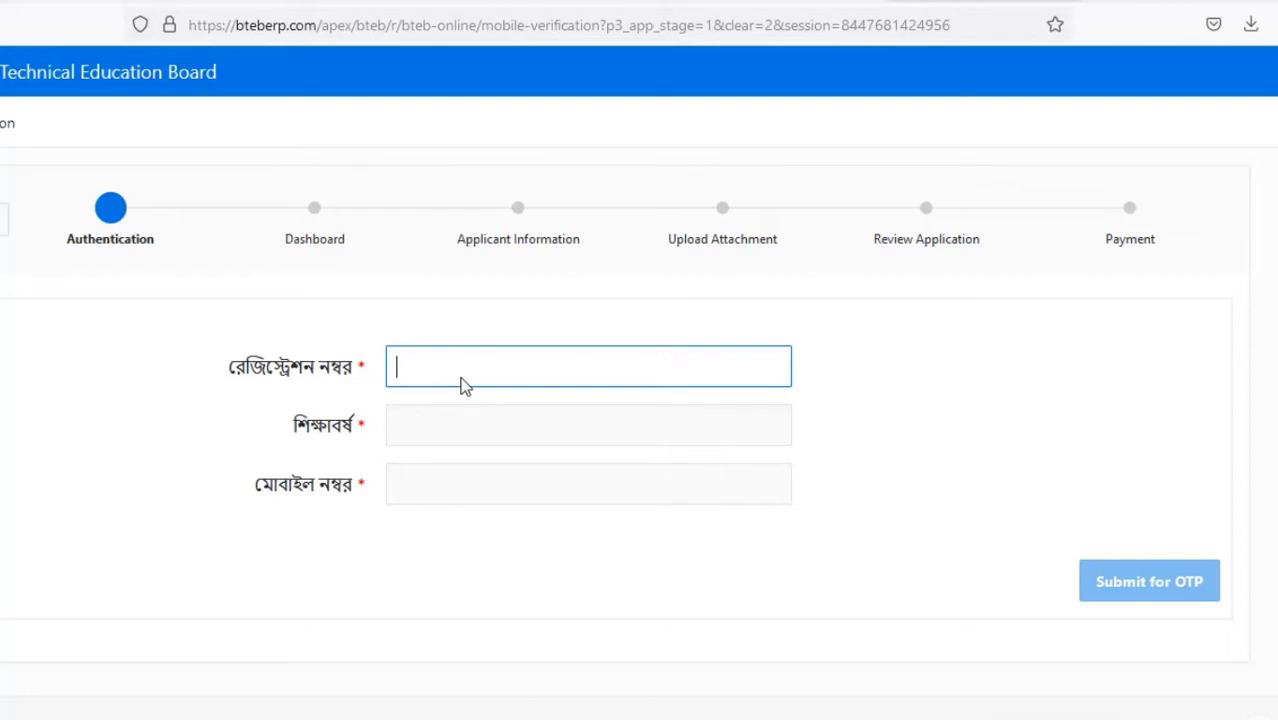
pyautogui.write('936')
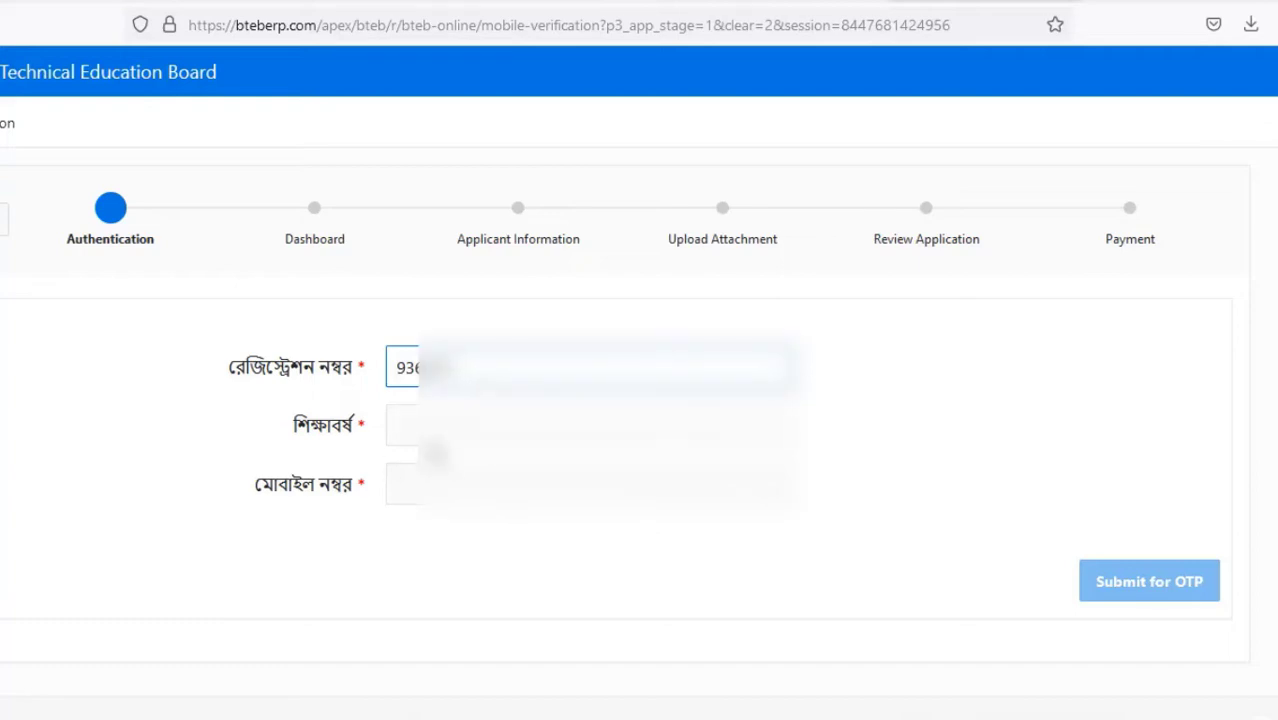
pyautogui.click(435, 440)
pyautogui.write('200')
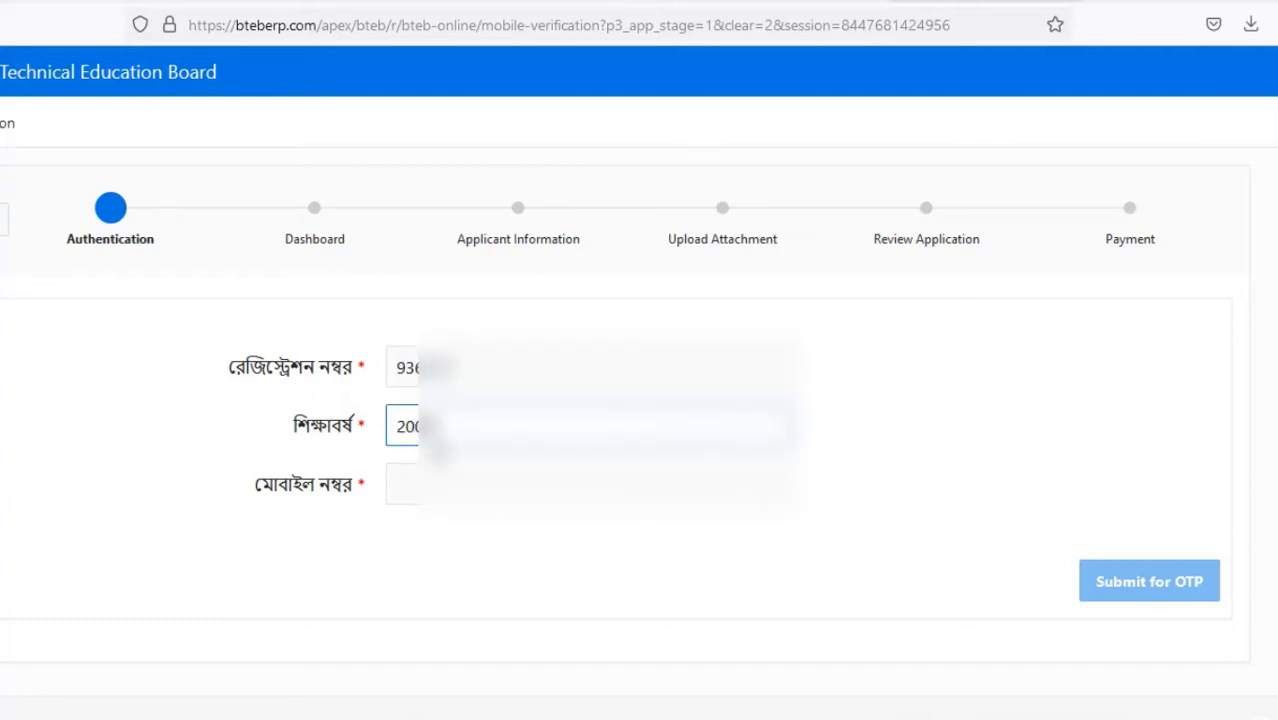
pyautogui.click(456, 498)
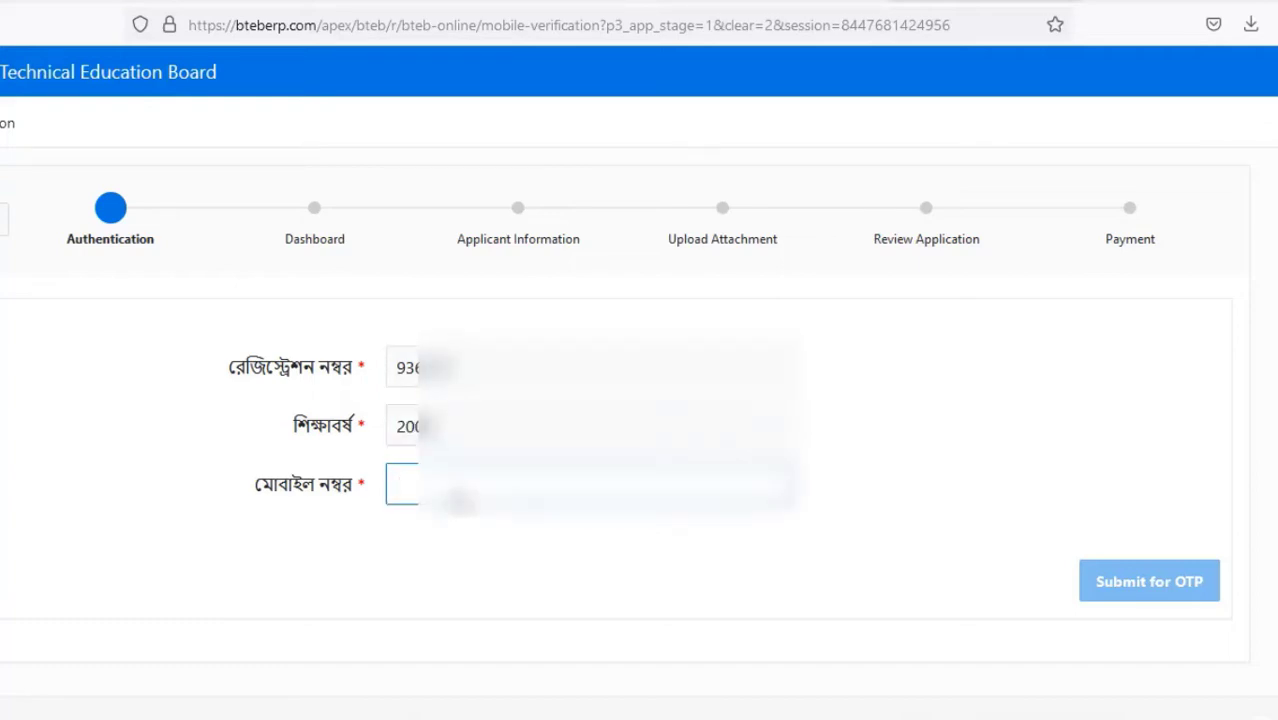
pyautogui.write('017')
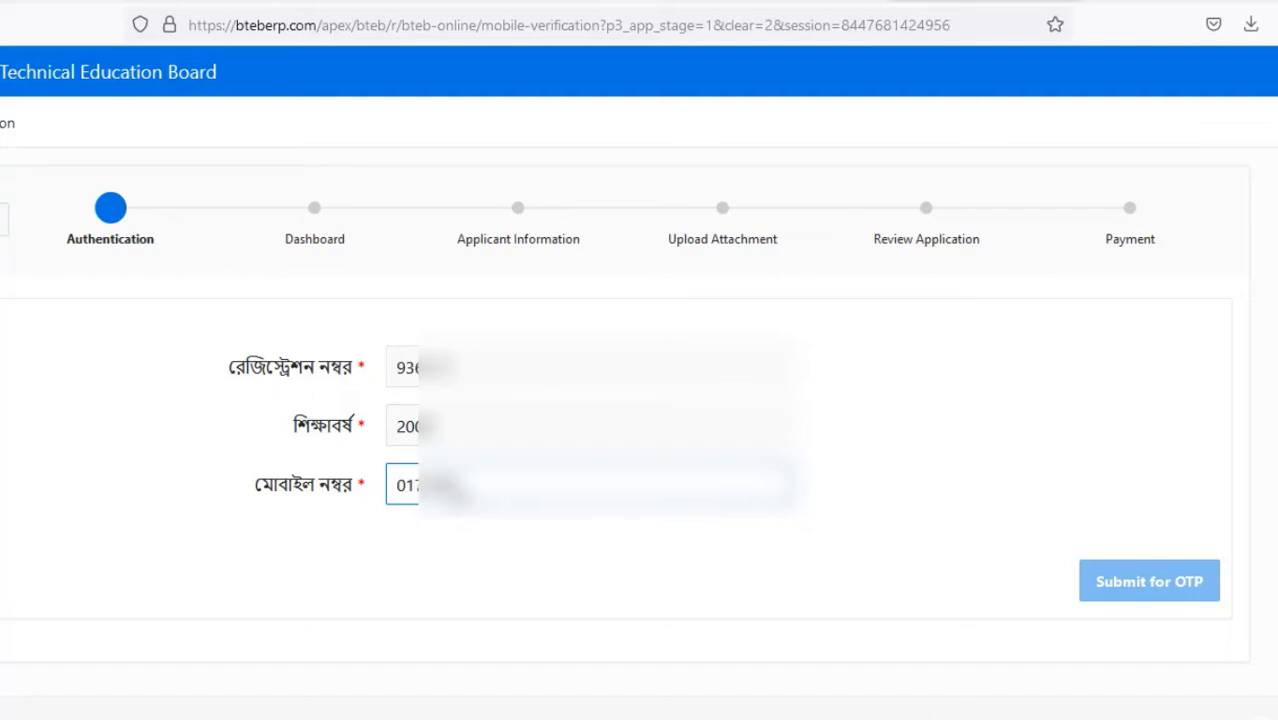
pyautogui.write('12345')
pyautogui.press('Tab')
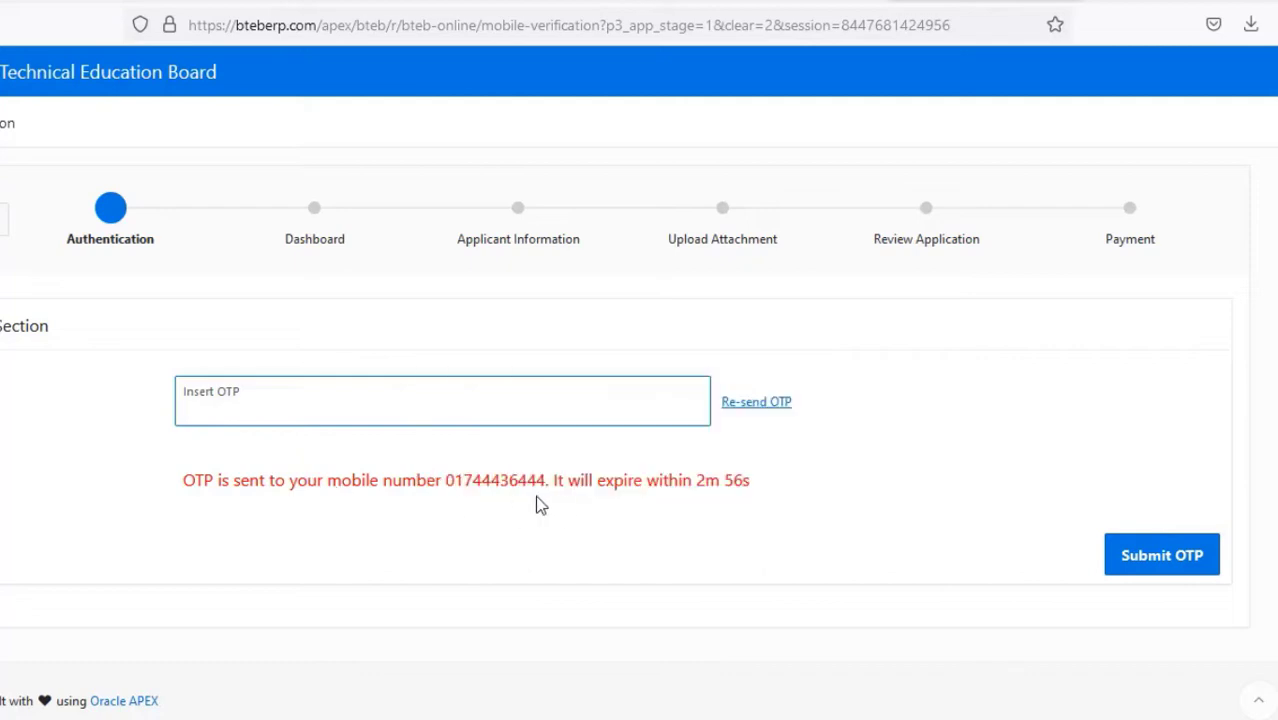
# Enter the received one-time password and submit it for verification.
pyautogui.moveTo(90, 332)
pyautogui.mouseDown()
pyautogui.moveTo(633, 542)
pyautogui.moveTo(897, 546)
pyautogui.mouseUp()
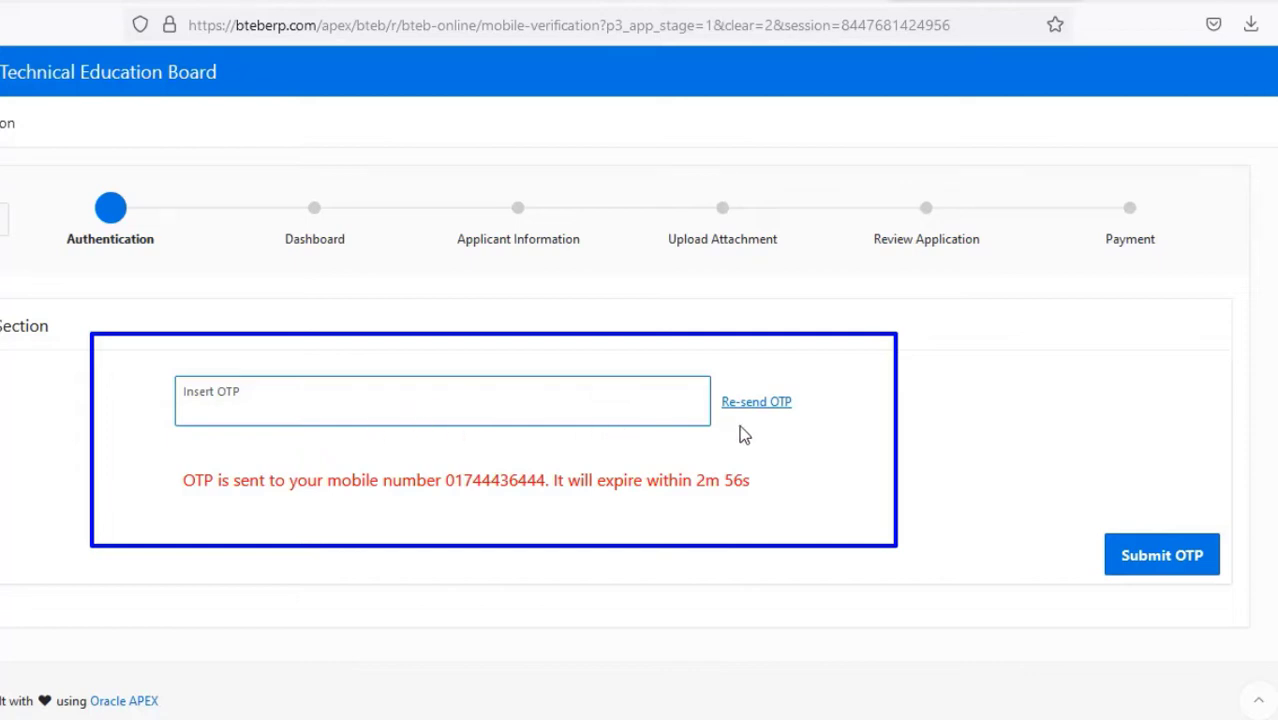
pyautogui.moveTo(711, 380); pyautogui.dragTo(823, 427)
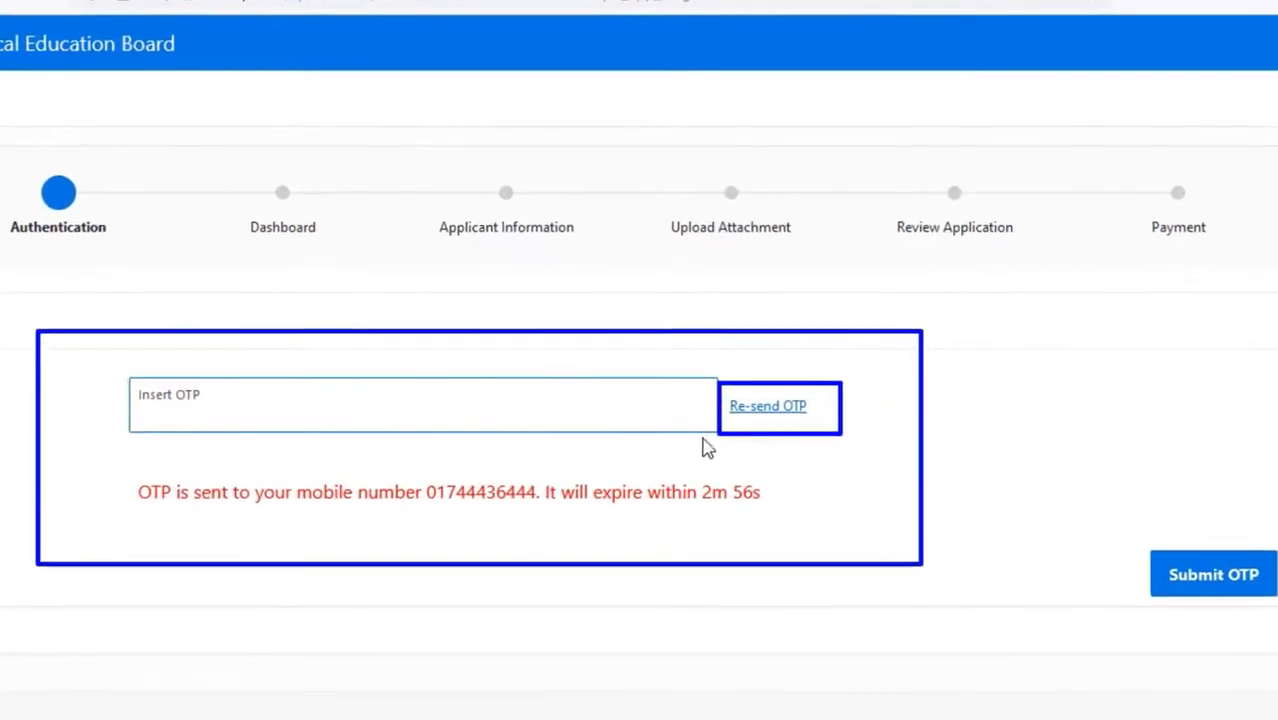
pyautogui.click(413, 416)
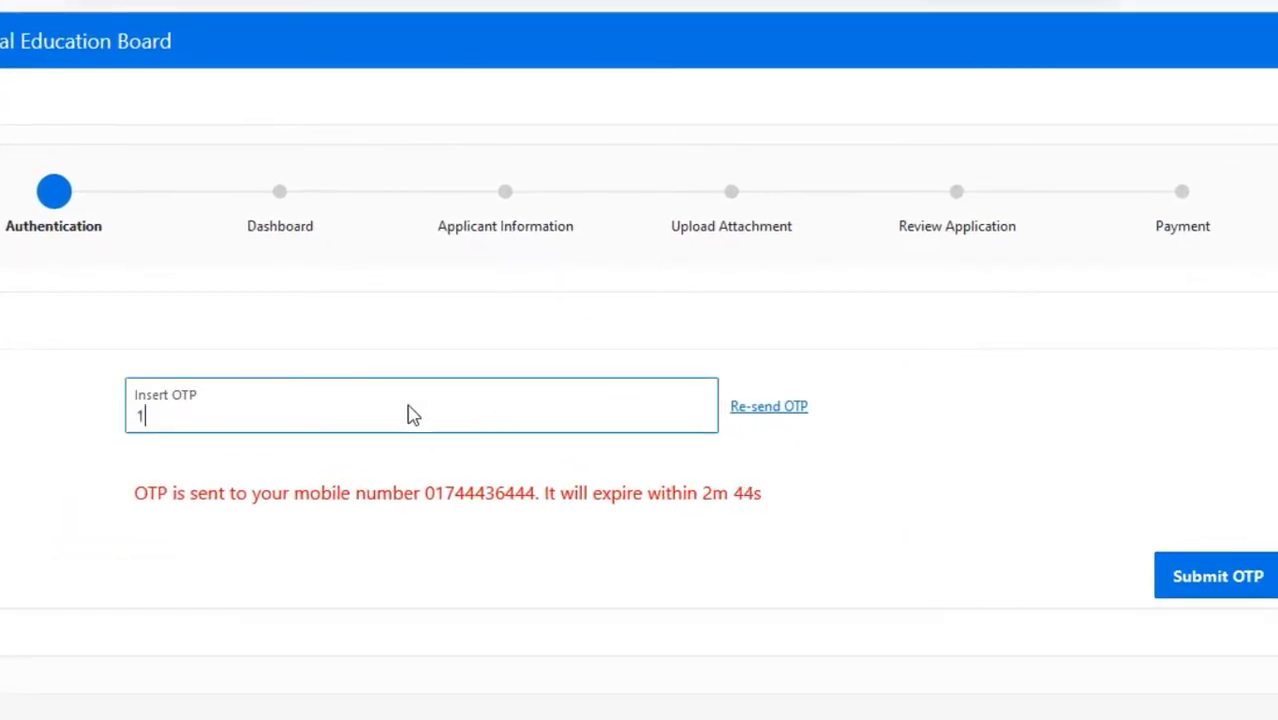
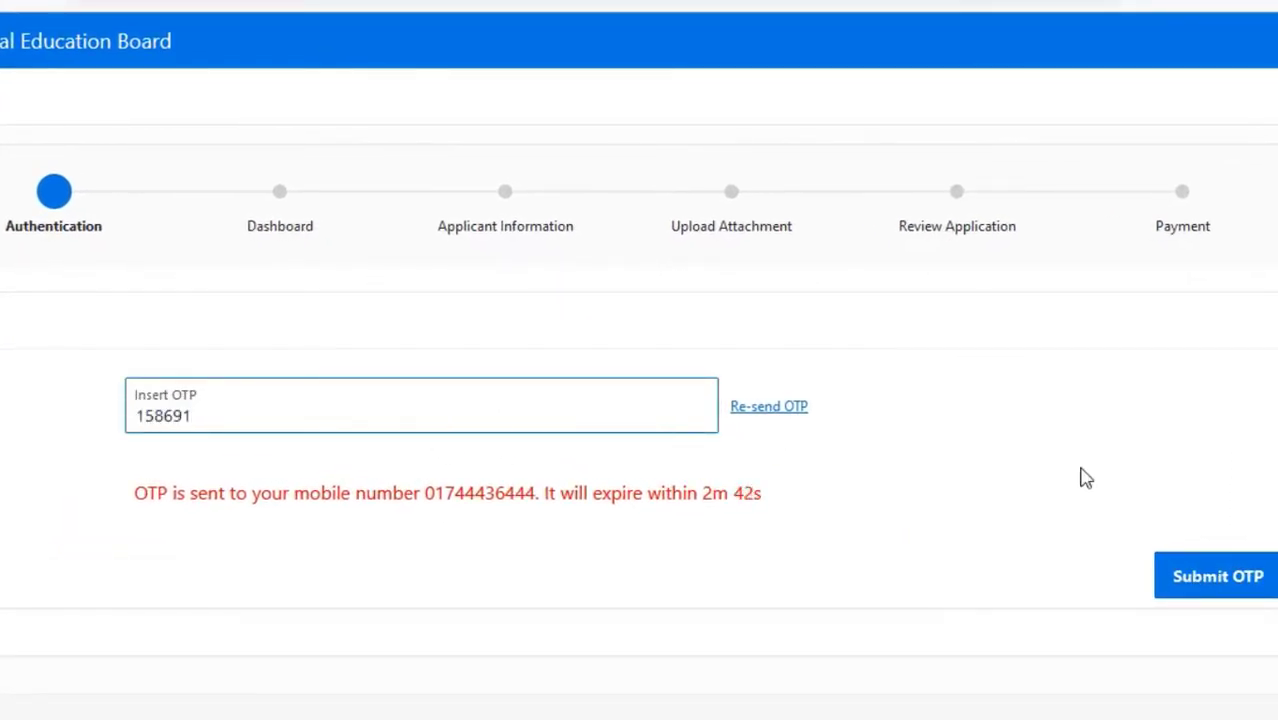
pyautogui.click(1236, 580)
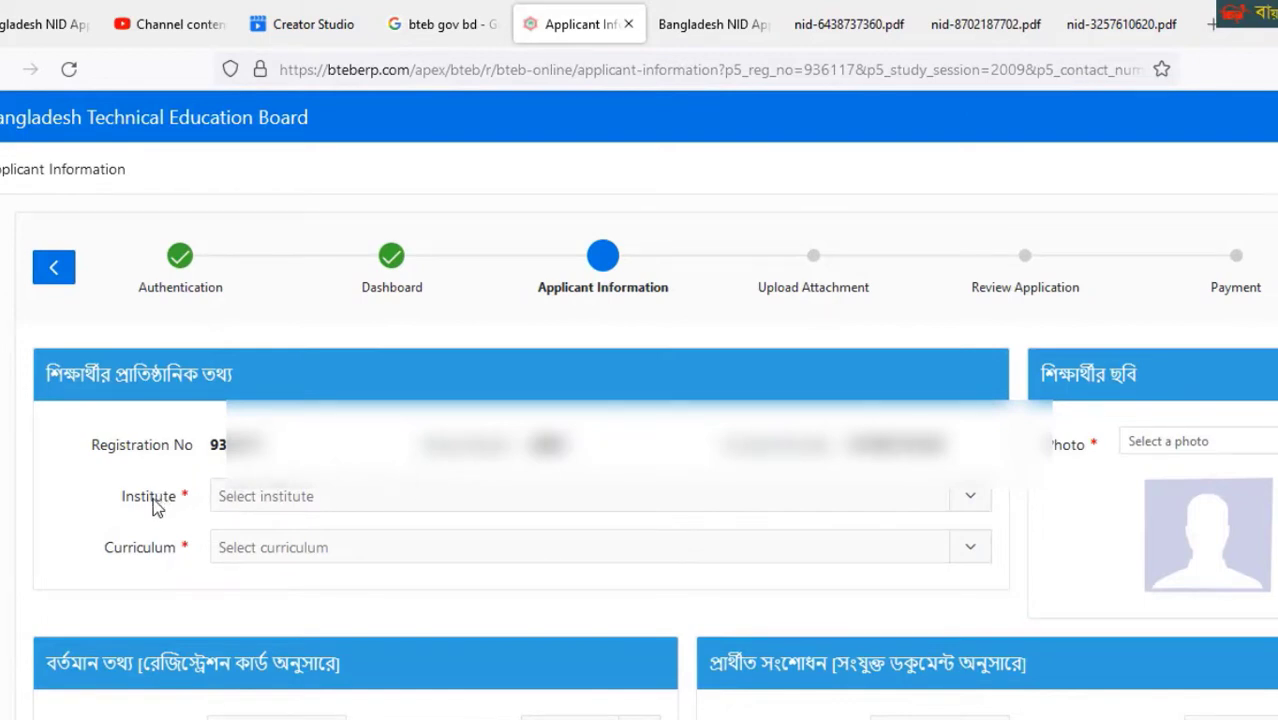
# Choose Shibchar Nandakumar Institution, curriculum (27) Secondary School Certificate (Vocational), and JSC/JDC Pass No.
pyautogui.click(291, 499)
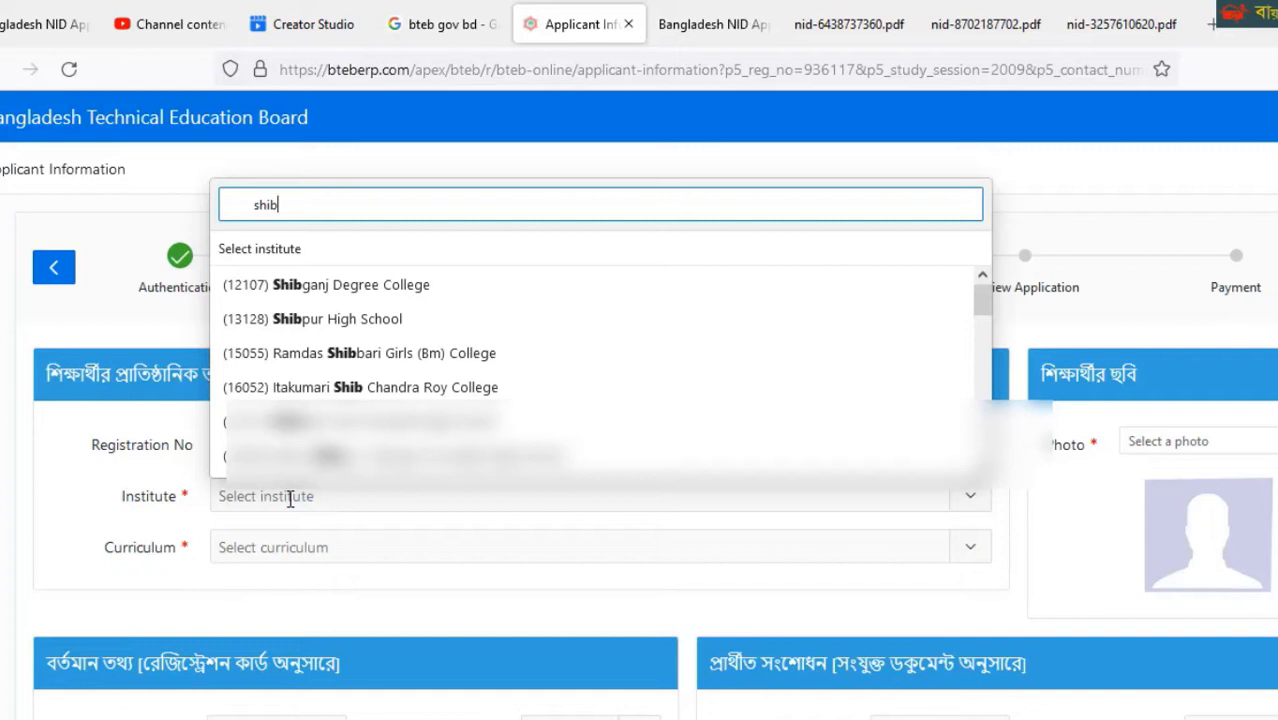
pyautogui.write('char')
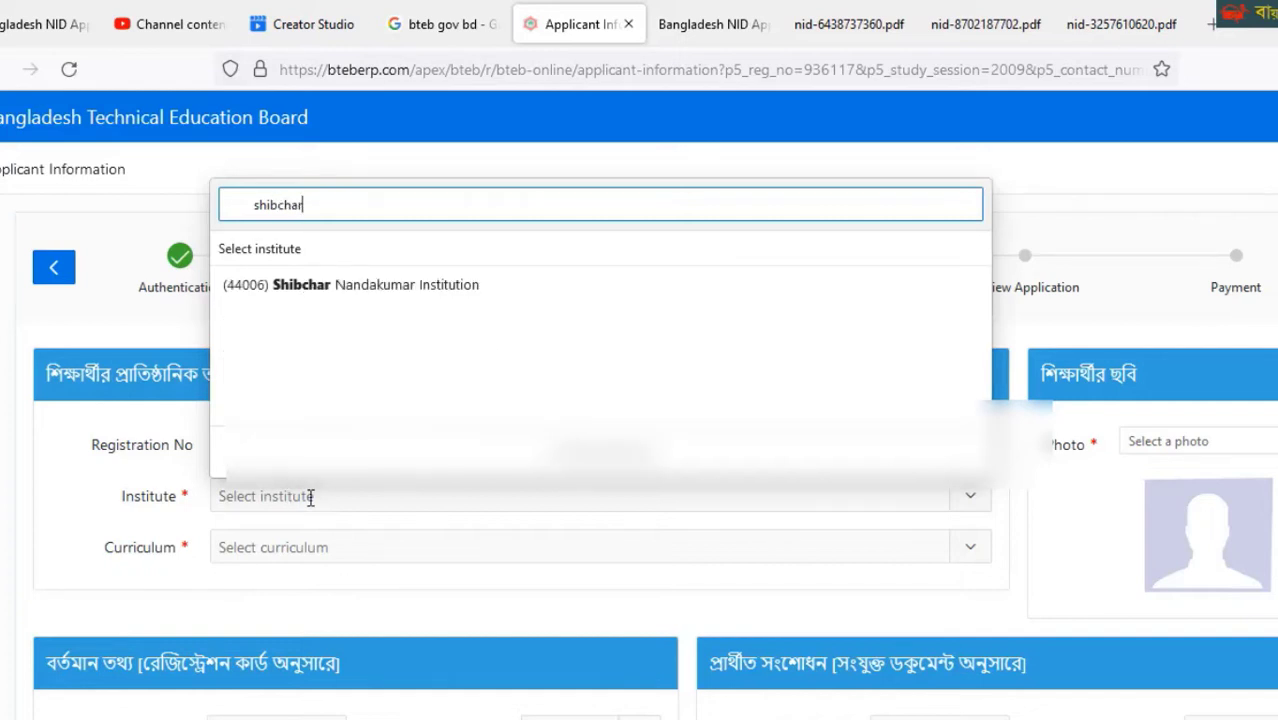
pyautogui.click(382, 294)
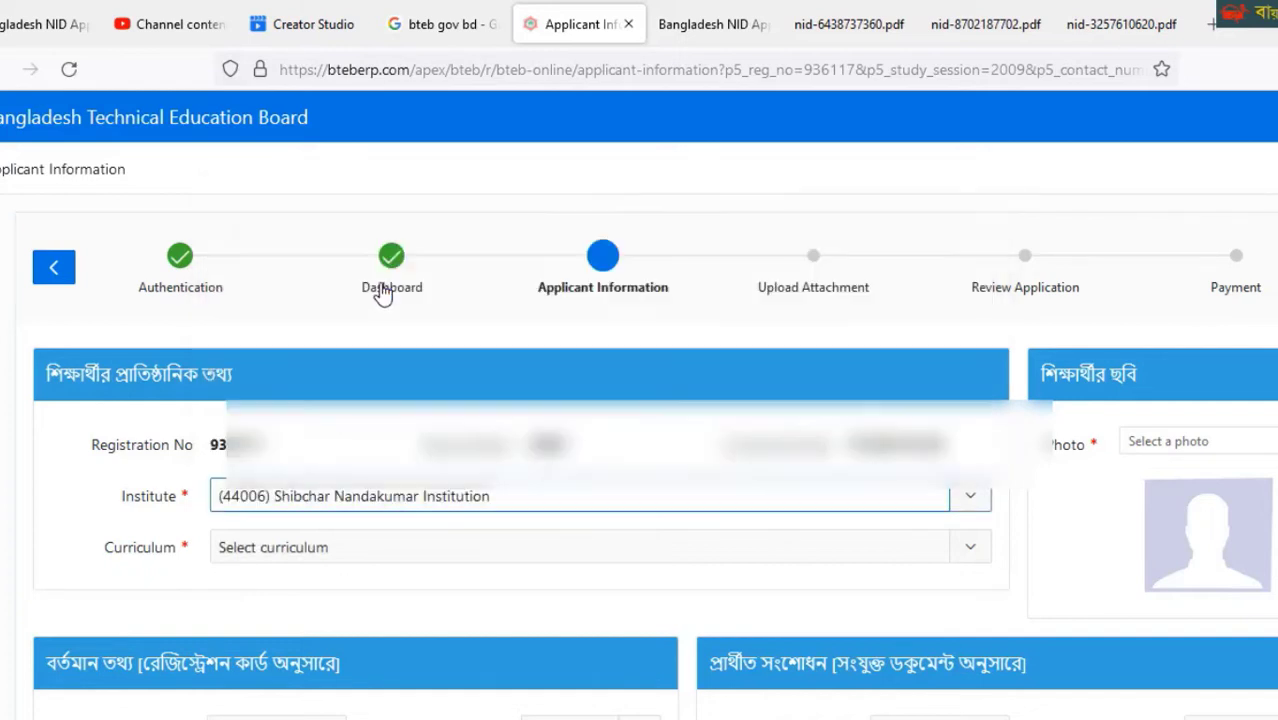
pyautogui.click(265, 548)
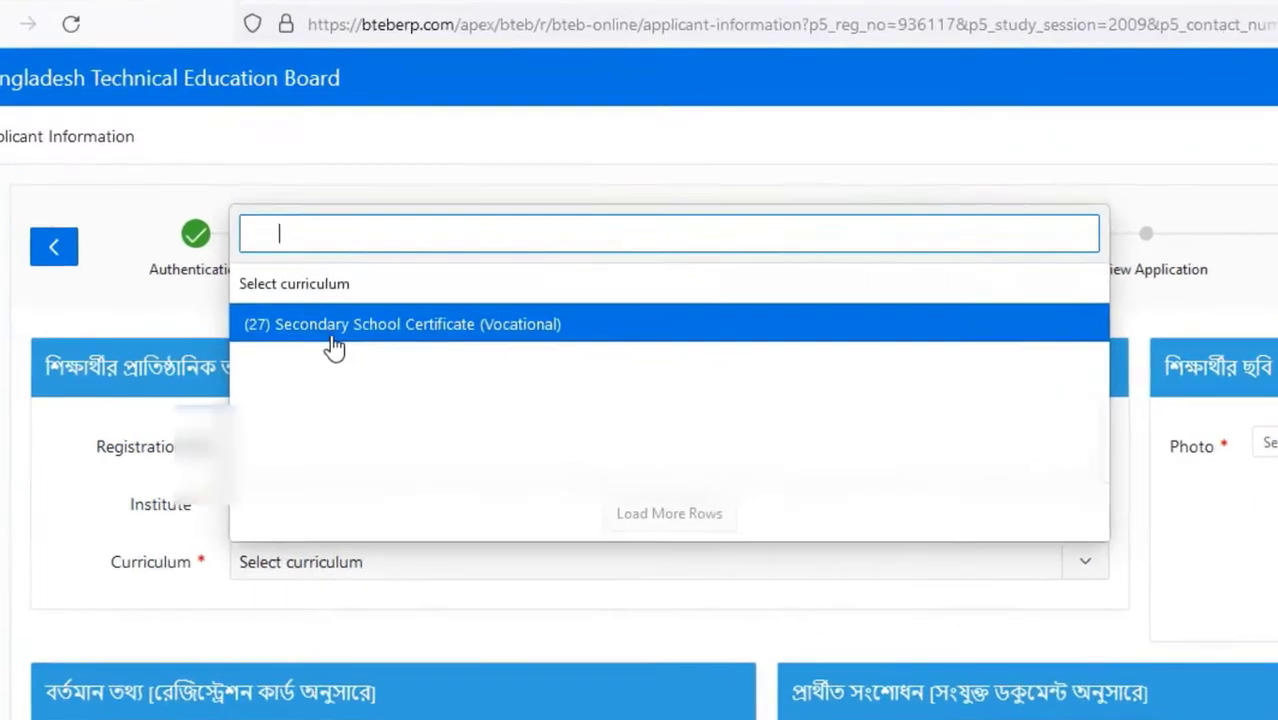
pyautogui.click(516, 320)
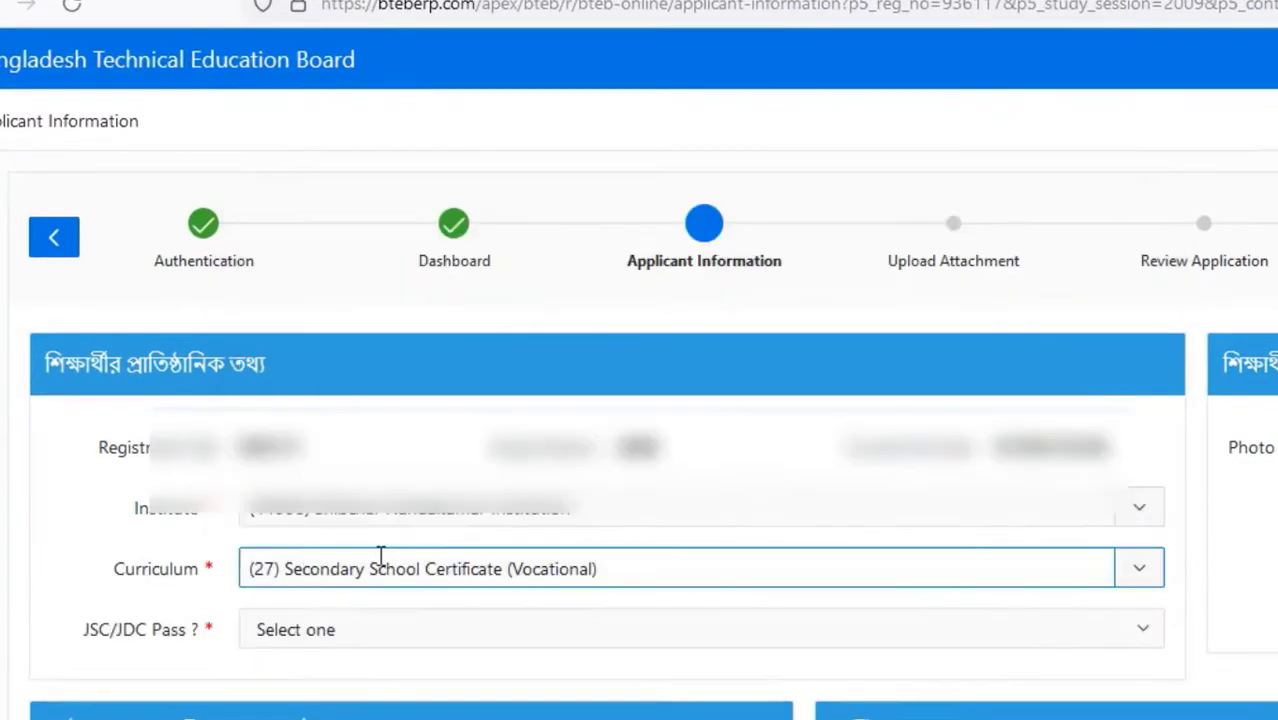
pyautogui.scroll(-1, 240, 545)
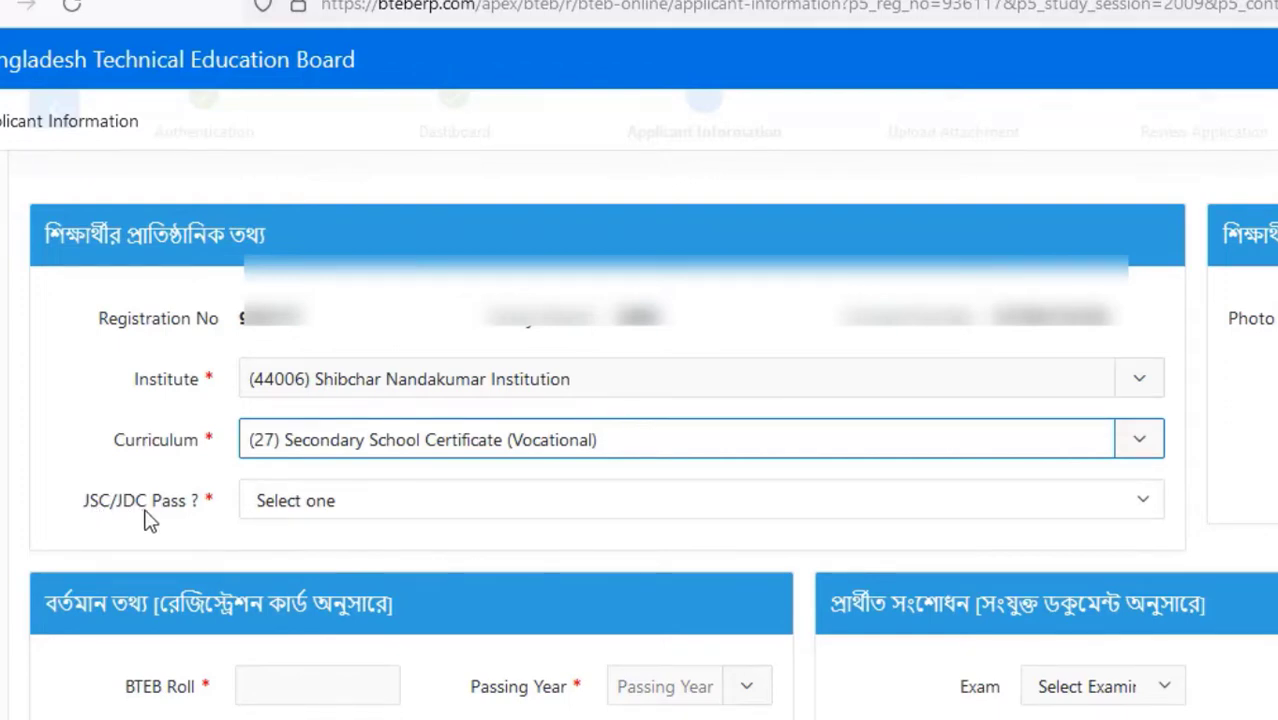
pyautogui.click(308, 505)
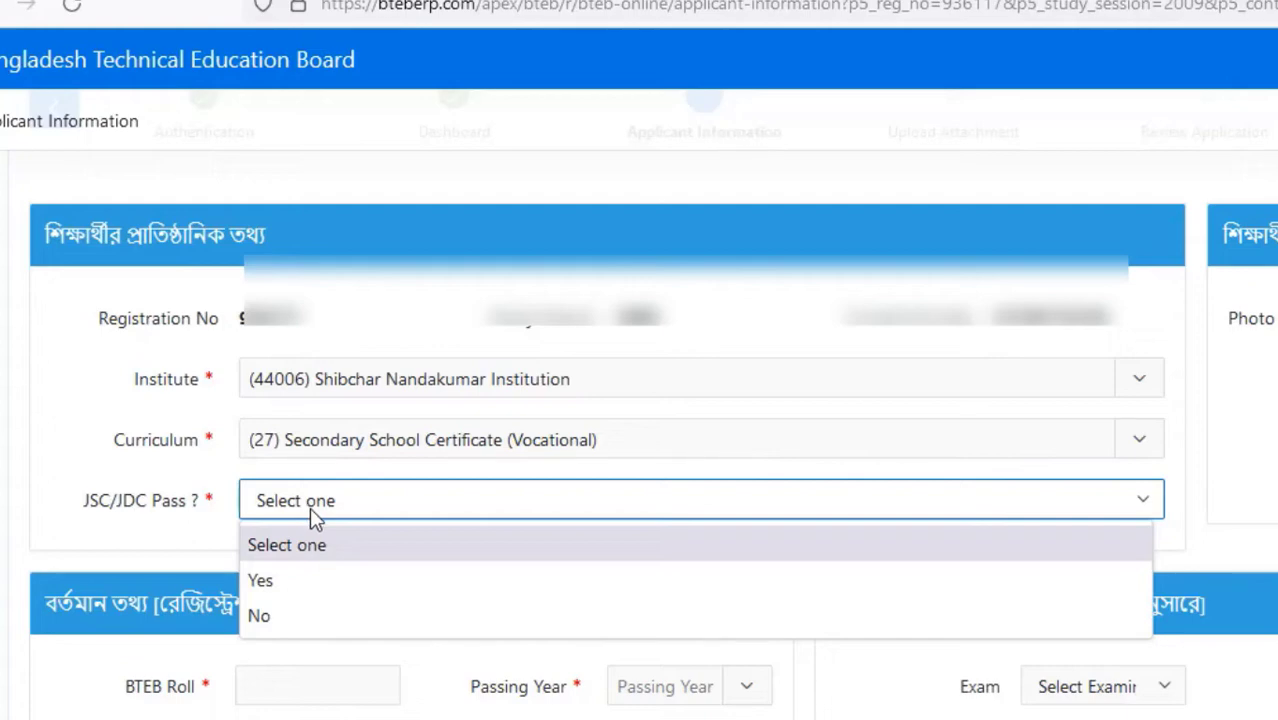
pyautogui.click(271, 616)
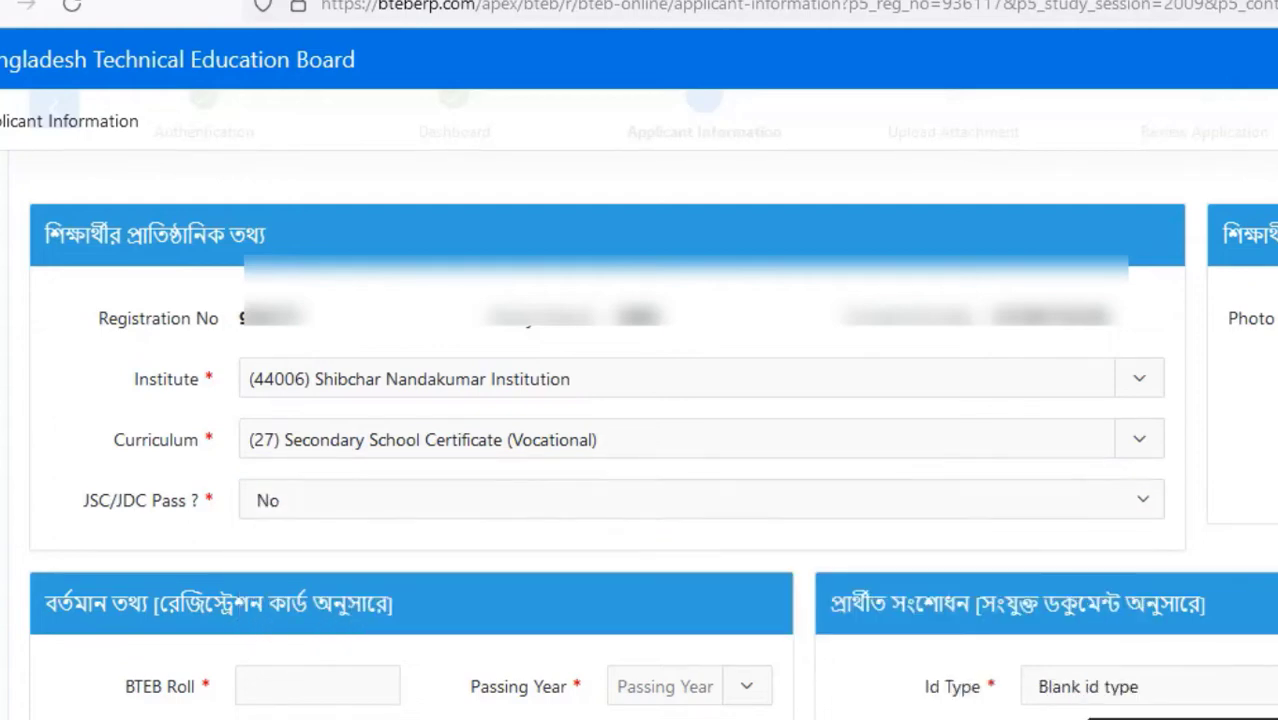
# Enter the student's BTEB roll number in the current-information section.
pyautogui.scroll(-1, 472, 595)
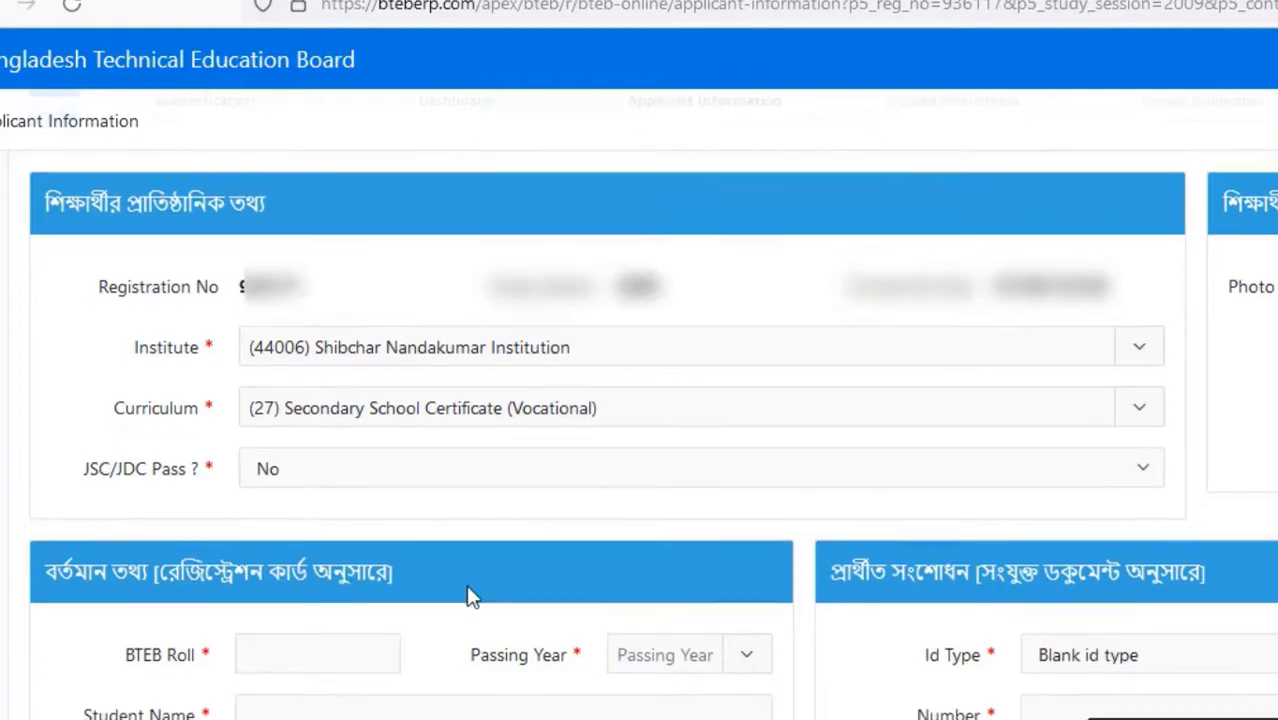
pyautogui.scroll(-2, 472, 595)
pyautogui.scroll(1, 408, 471)
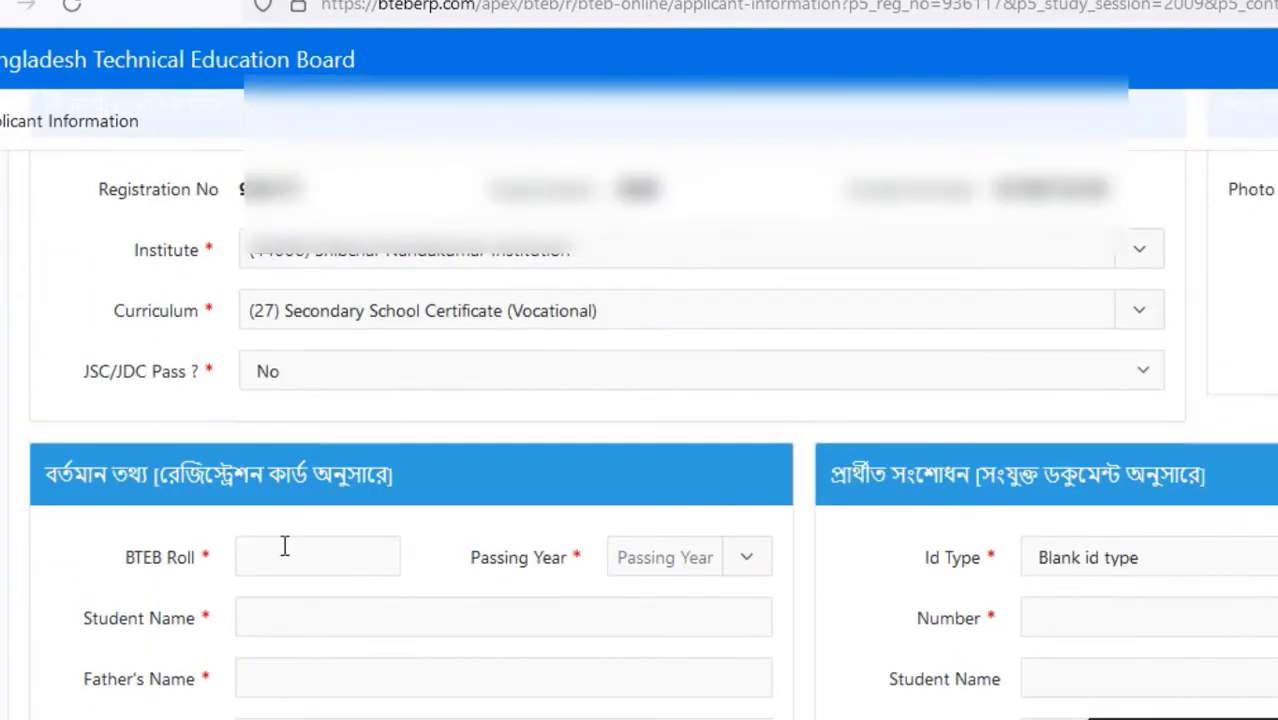
pyautogui.click(288, 545)
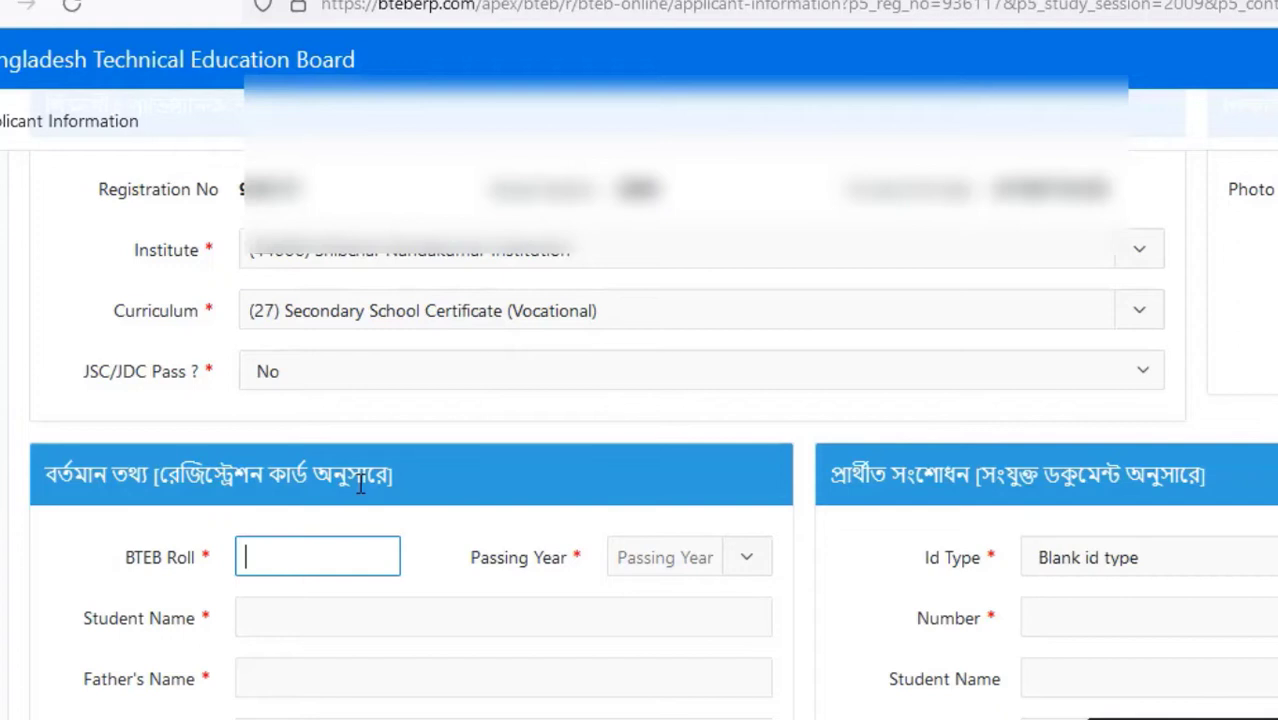
pyautogui.write('55')
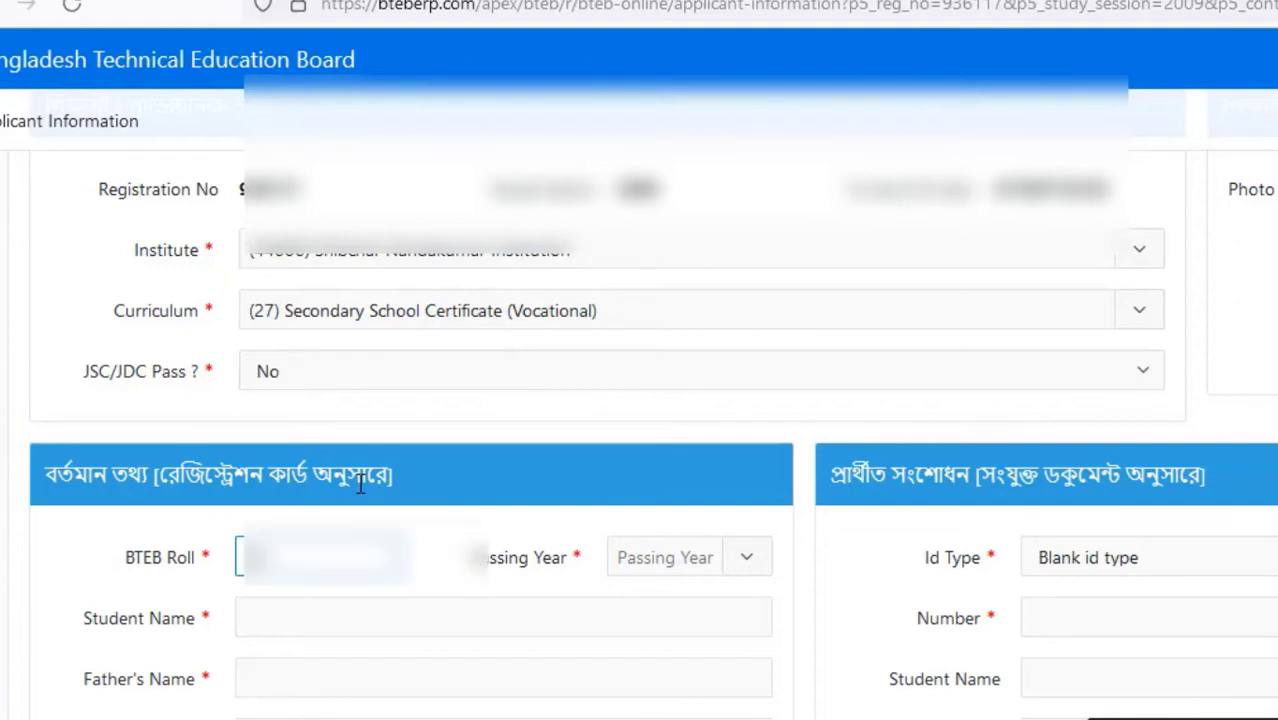
# Set the passing year to 2011 and review the remaining current-information fields.
pyautogui.click(669, 560)
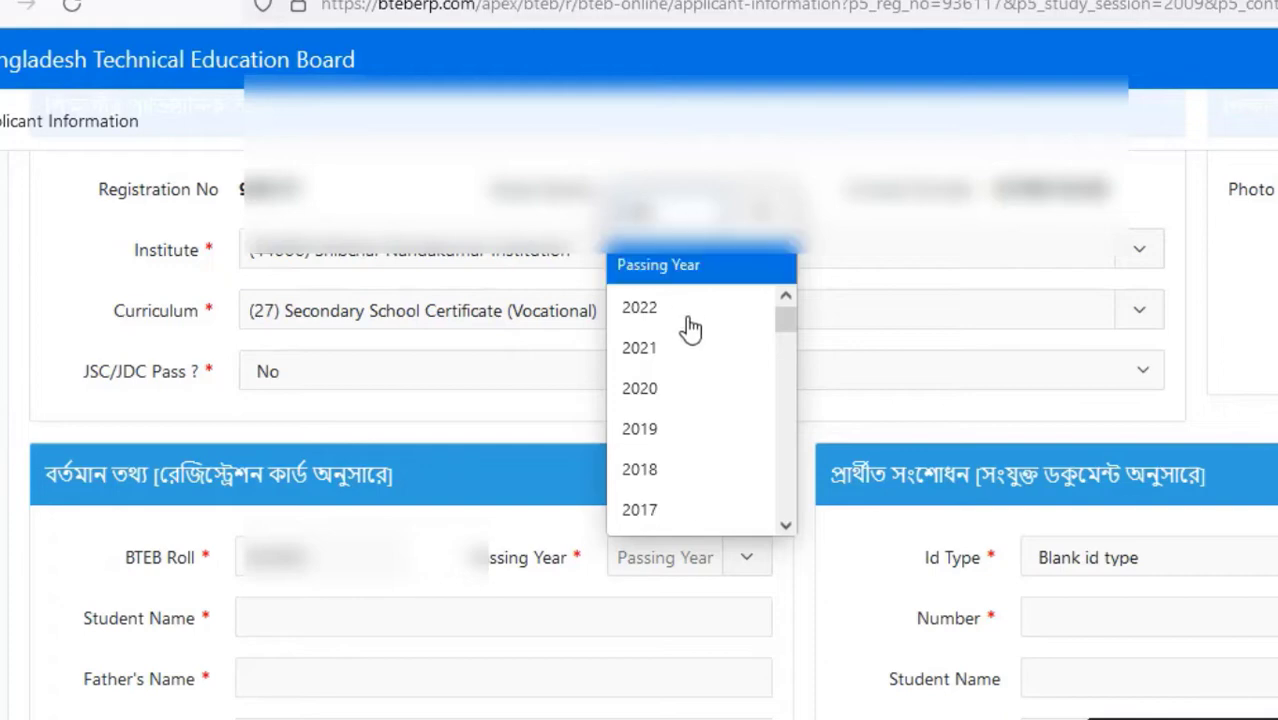
pyautogui.scroll(-1, 676, 405)
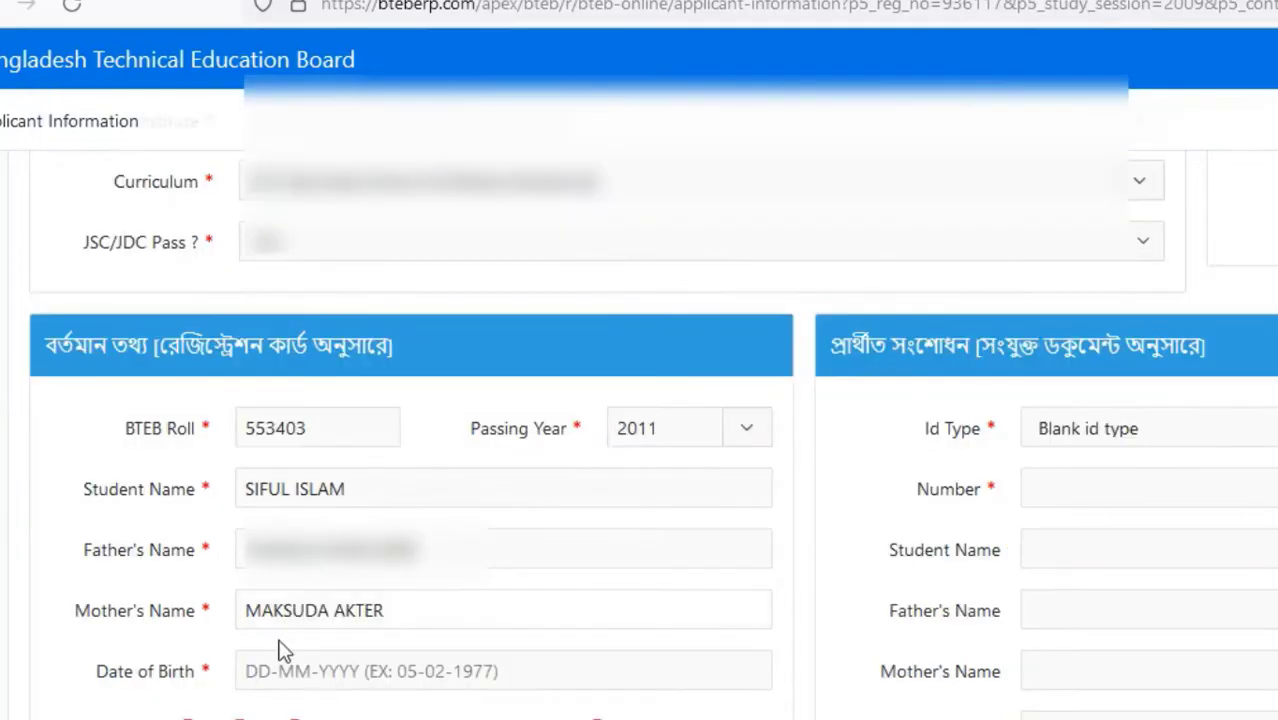
pyautogui.scroll(-1, 300, 605)
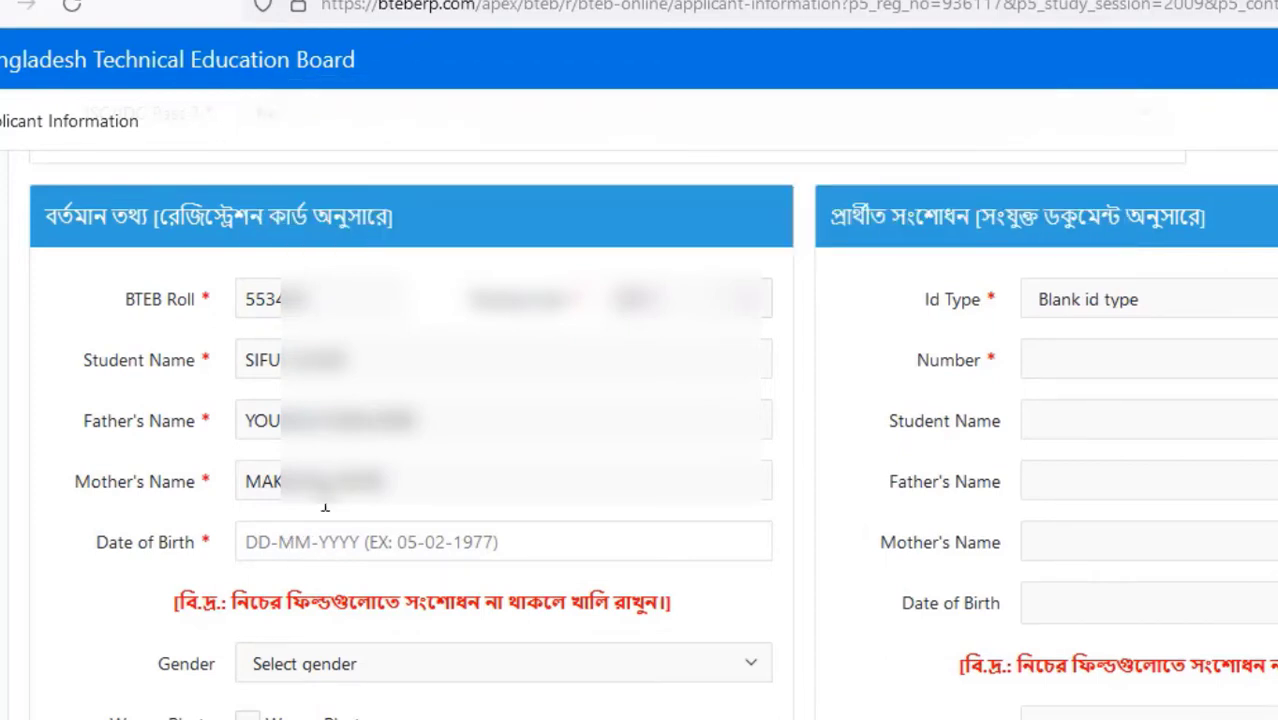
pyautogui.scroll(-2, 268, 643)
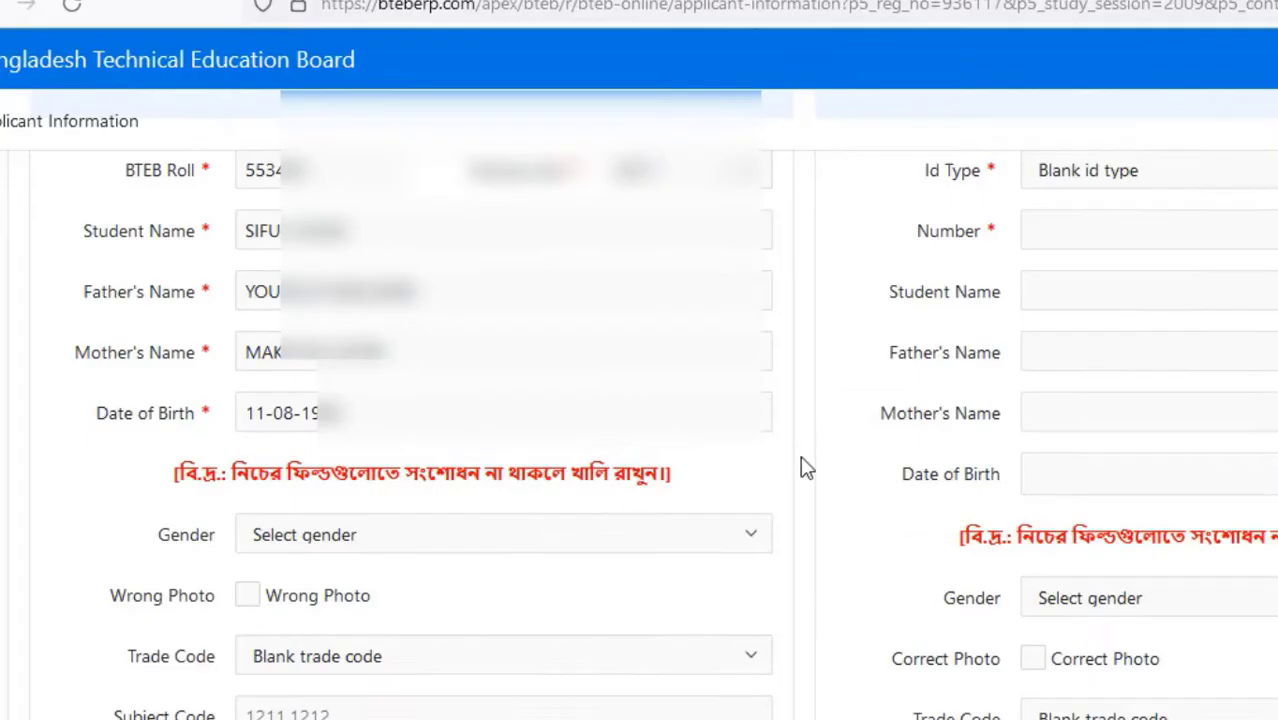
pyautogui.scroll(-3, 806, 468)
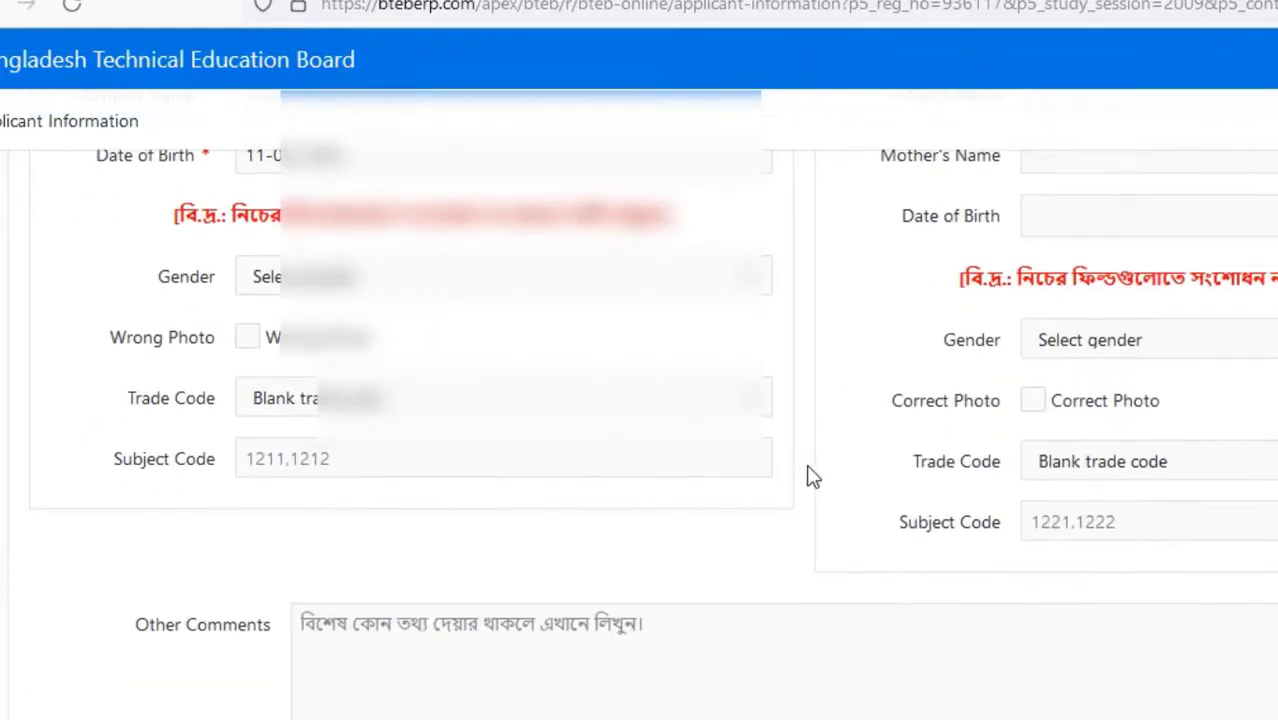
pyautogui.scroll(5, 705, 503)
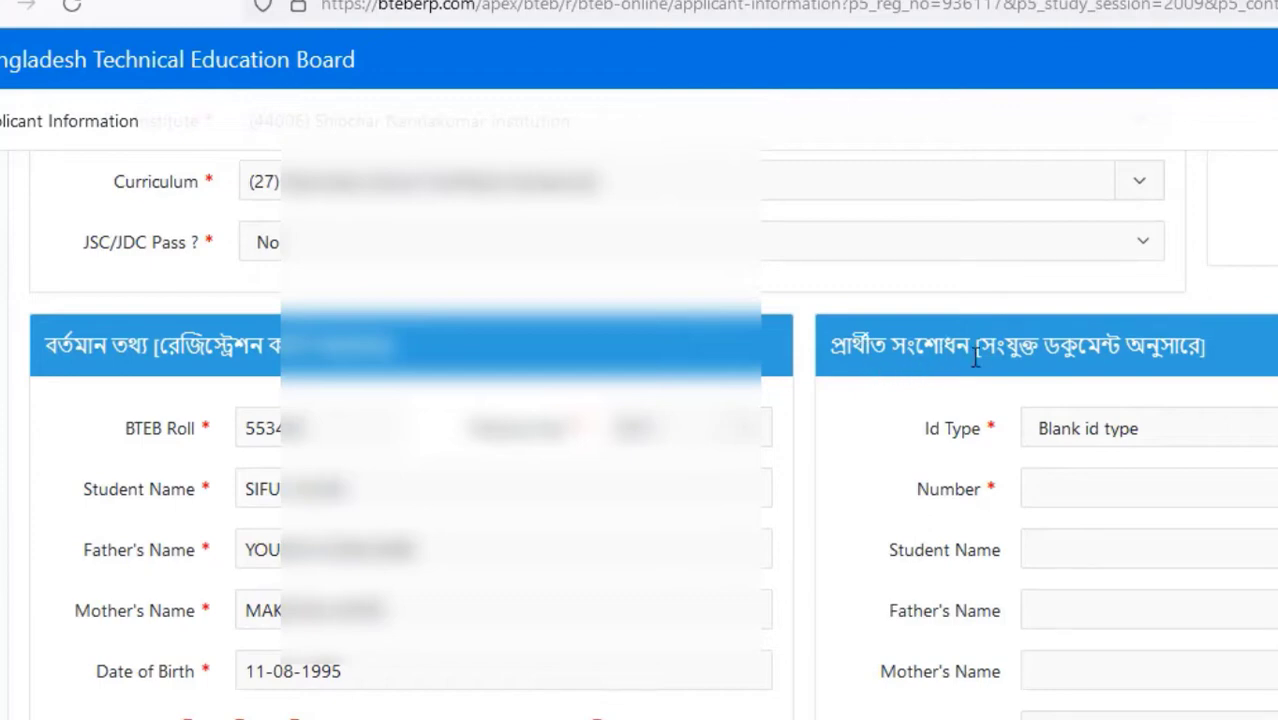
# Set the correction Id Type to Birth Certificate and go through the number and name fields.
pyautogui.click(1113, 430)
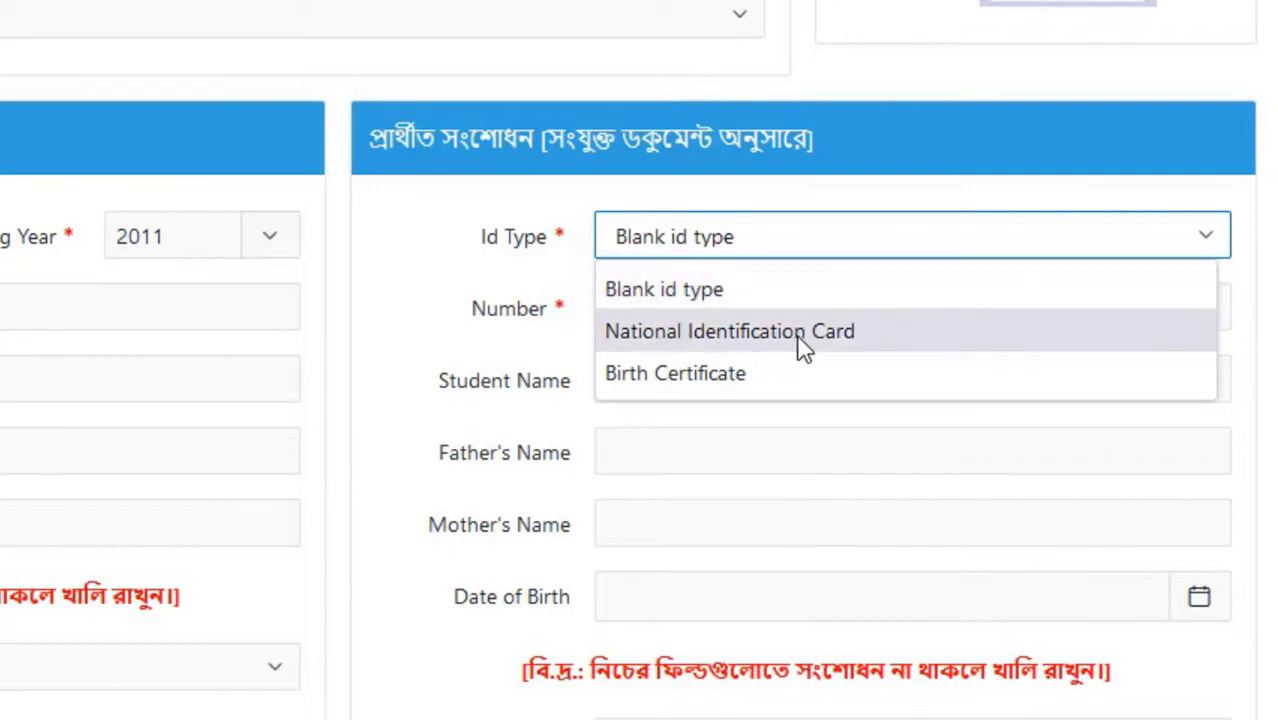
pyautogui.click(648, 375)
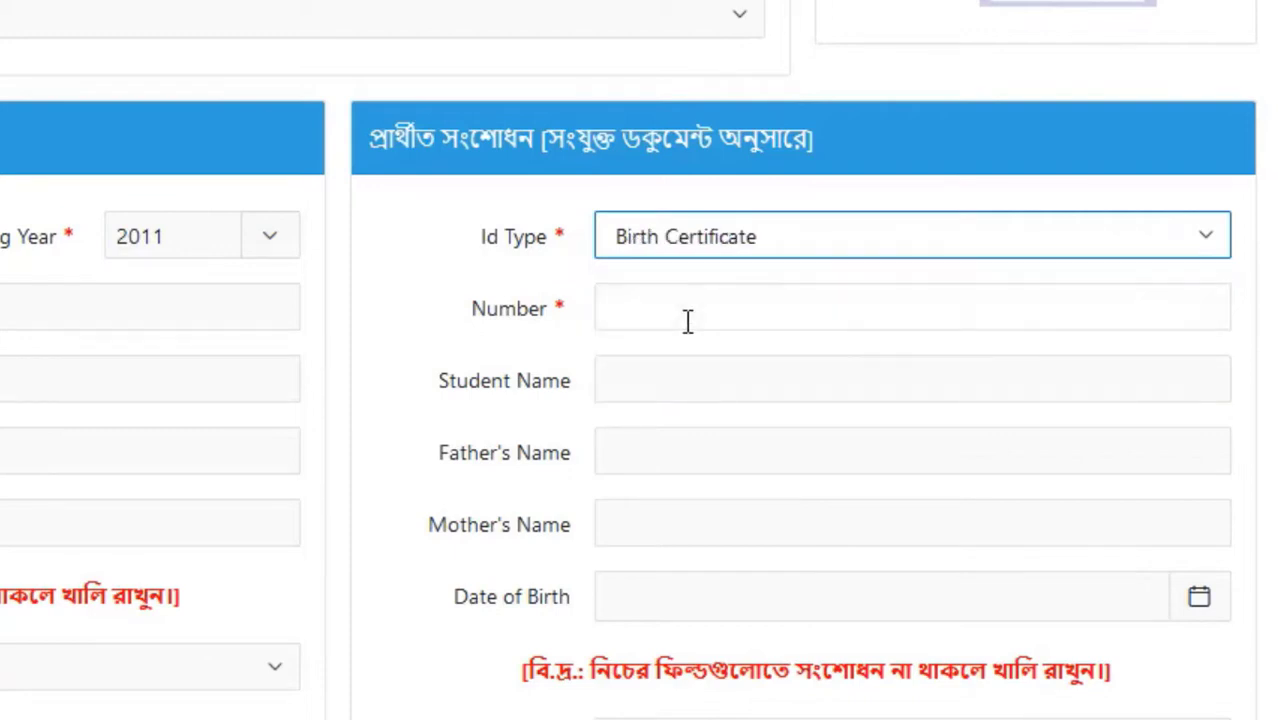
pyautogui.scroll(-2, 688, 320)
pyautogui.click(699, 150)
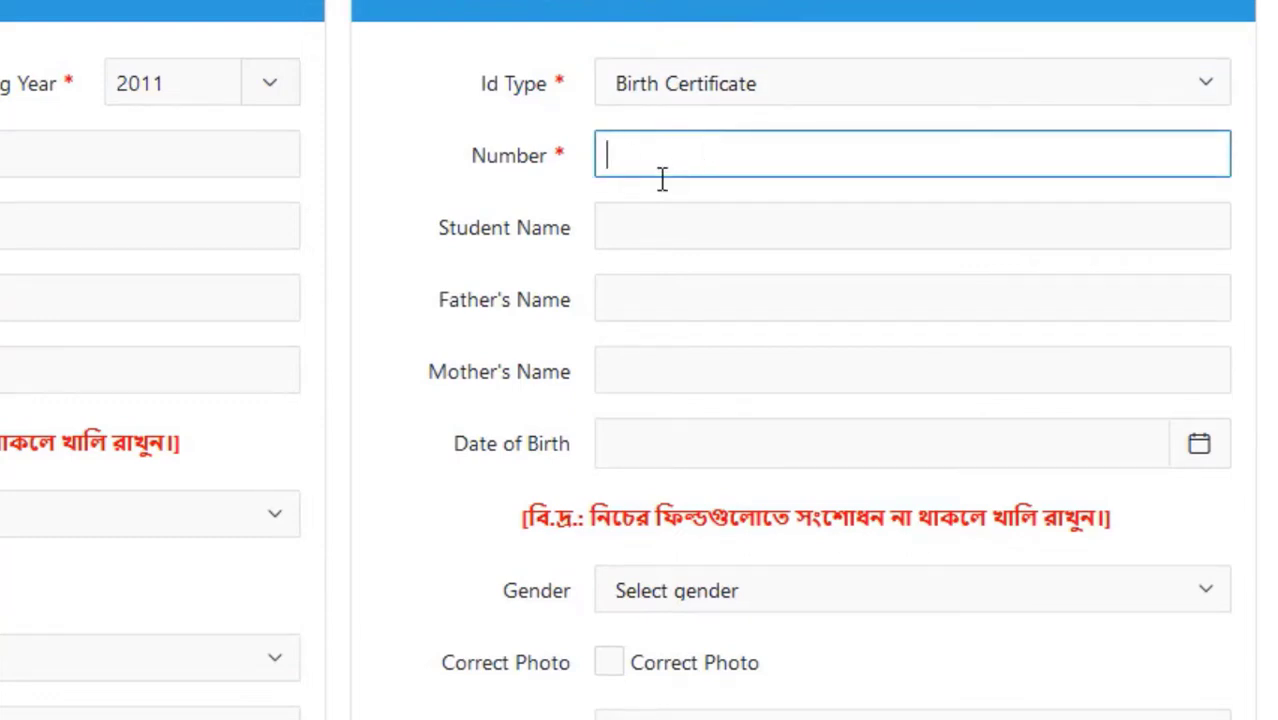
pyautogui.click(656, 233)
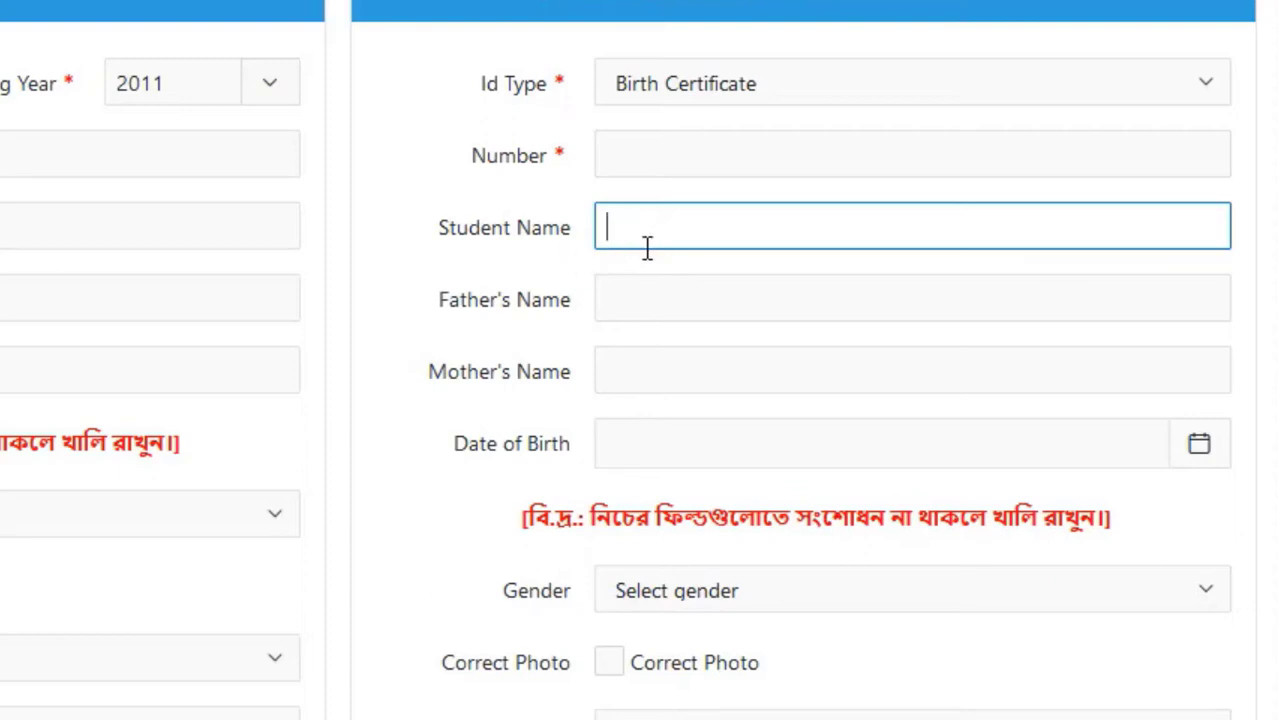
pyautogui.click(651, 305)
pyautogui.click(680, 382)
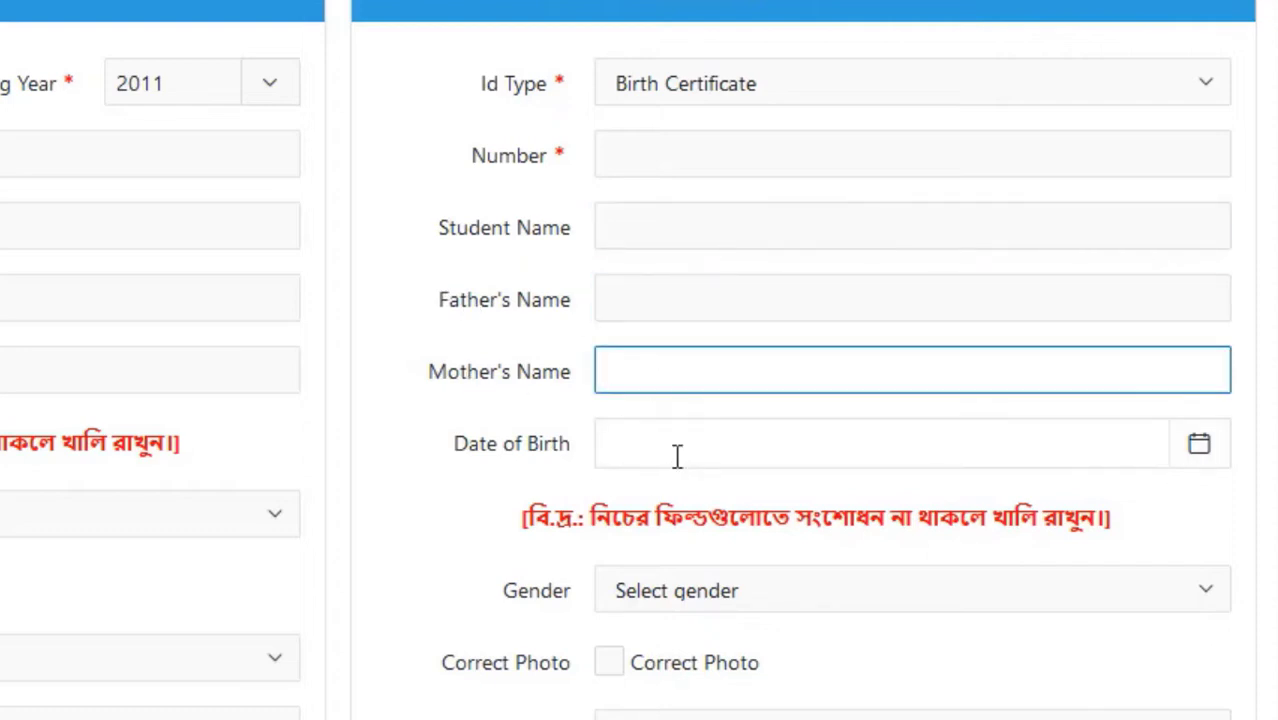
# Move down to the address section, select the village field, then return up the form.
pyautogui.scroll(-2, 677, 456)
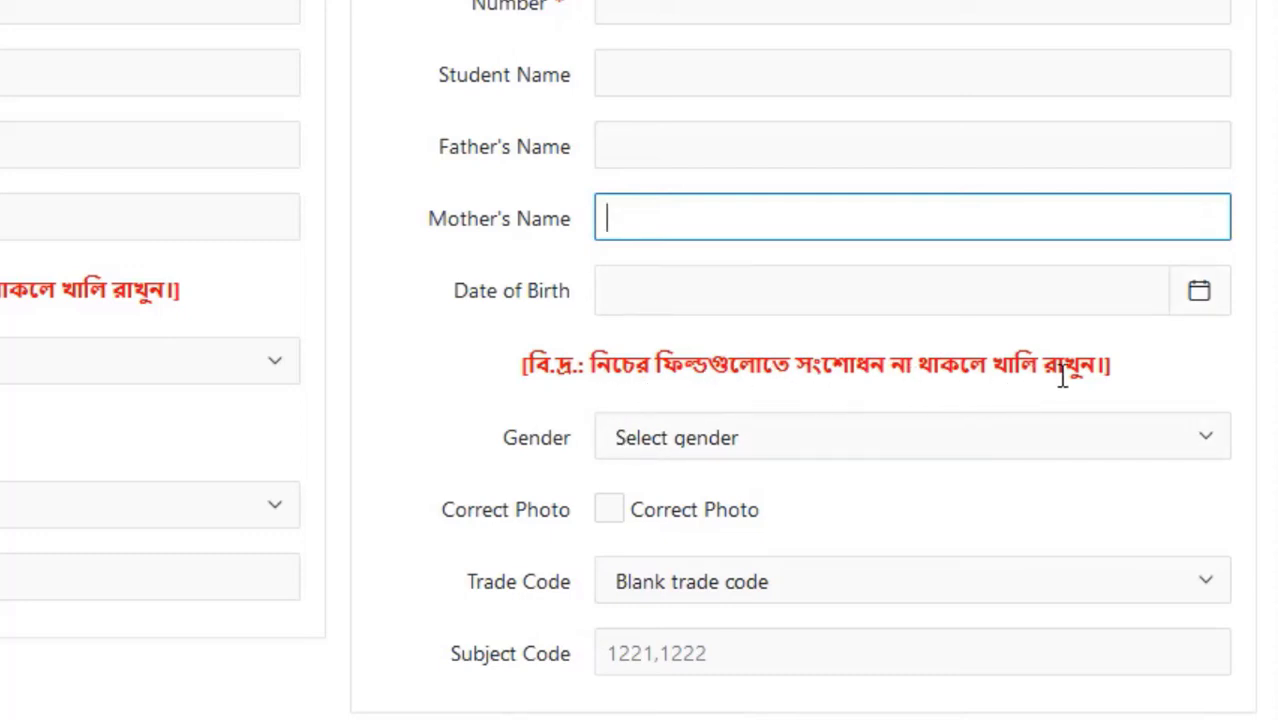
pyautogui.scroll(-2, 855, 388)
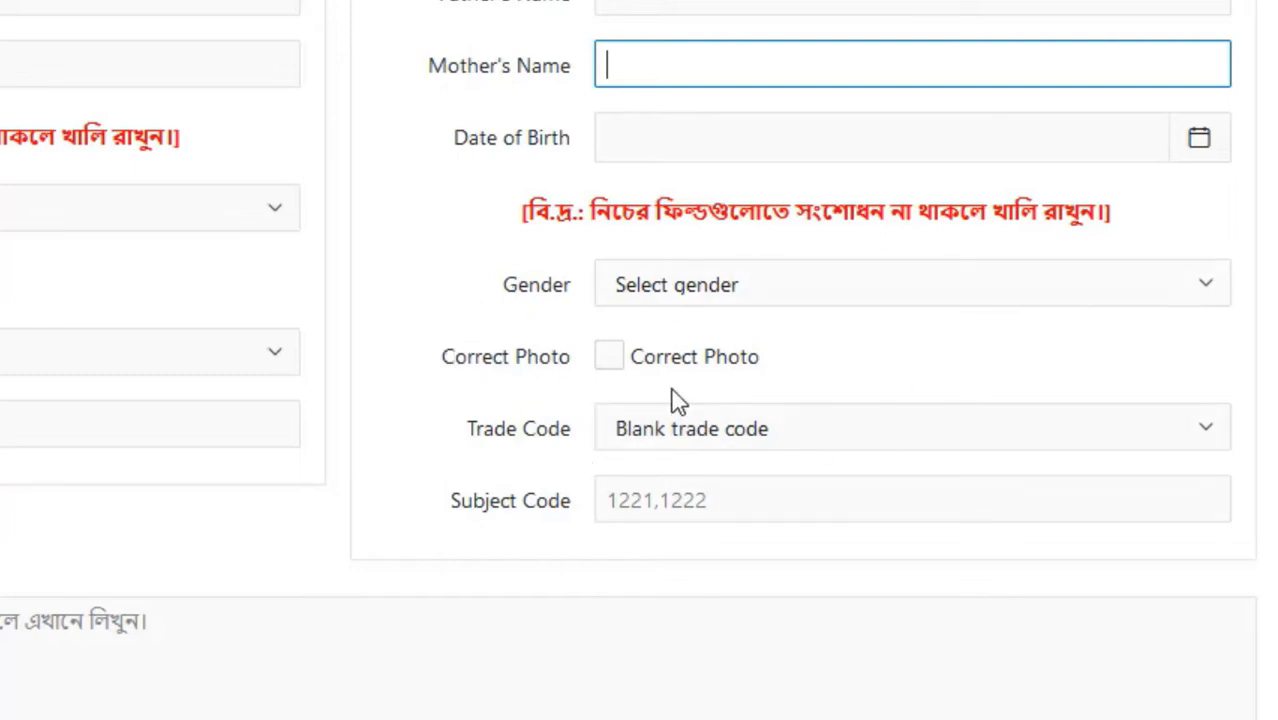
pyautogui.scroll(-4, 676, 400)
pyautogui.scroll(-2, 673, 388)
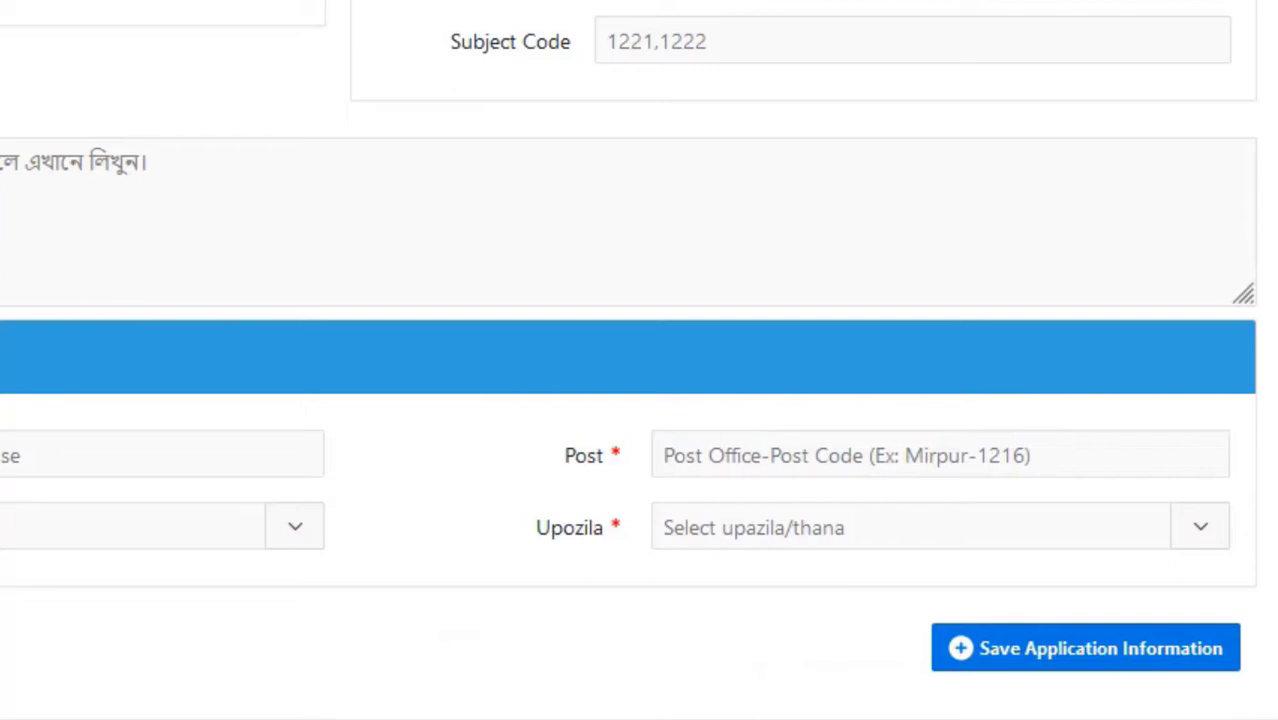
pyautogui.click(160, 455)
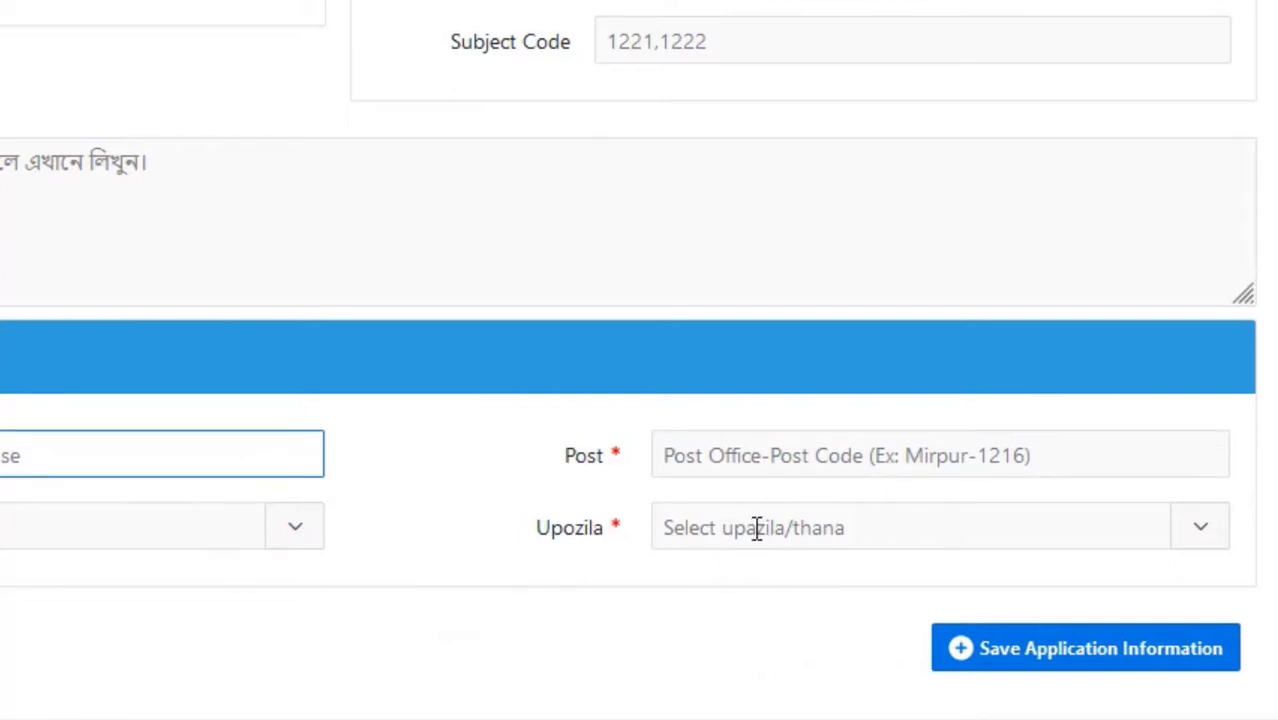
pyautogui.scroll(10, 757, 530)
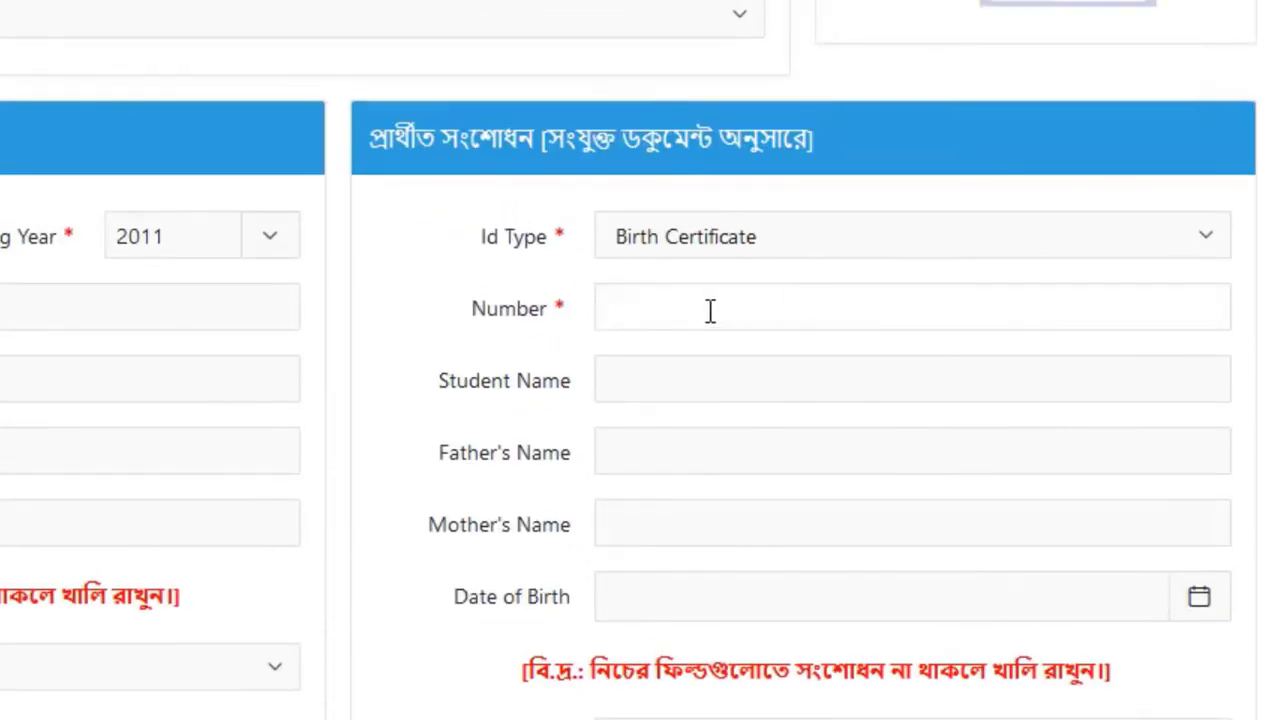
# Attach the student's photo image file to the application form.
pyautogui.click(1036, 110)
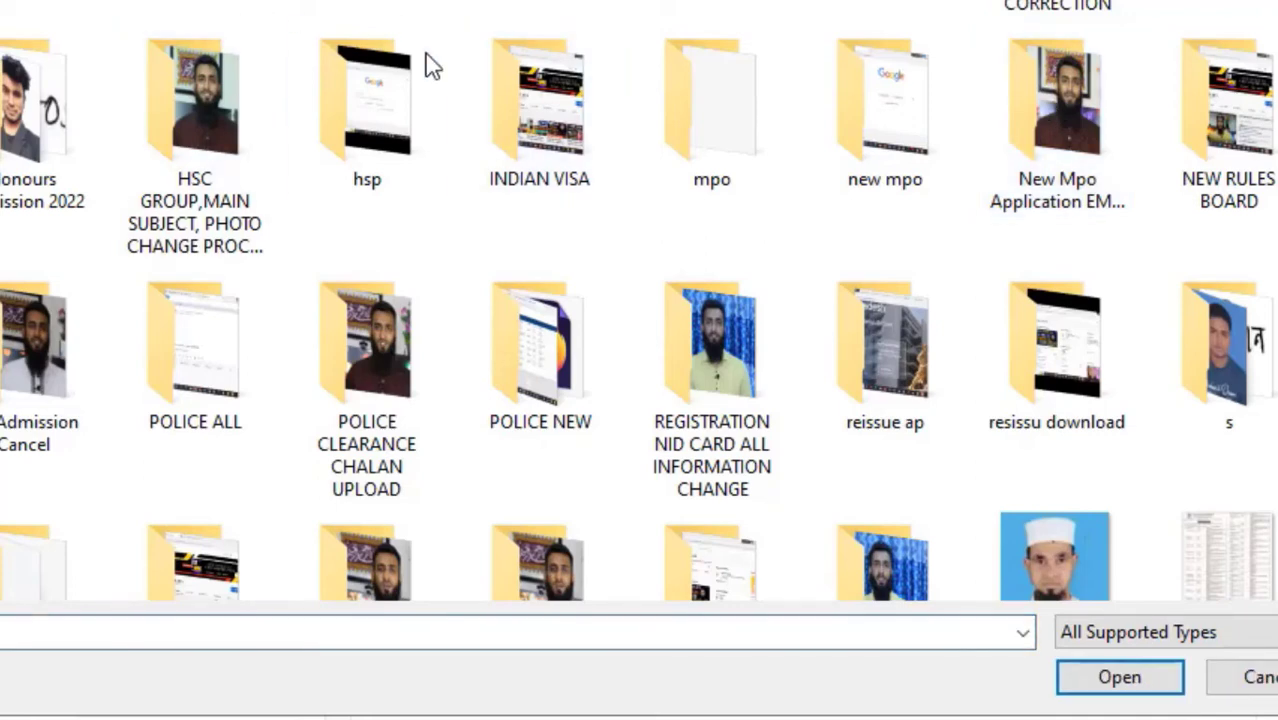
pyautogui.scroll(-5, 699, 299)
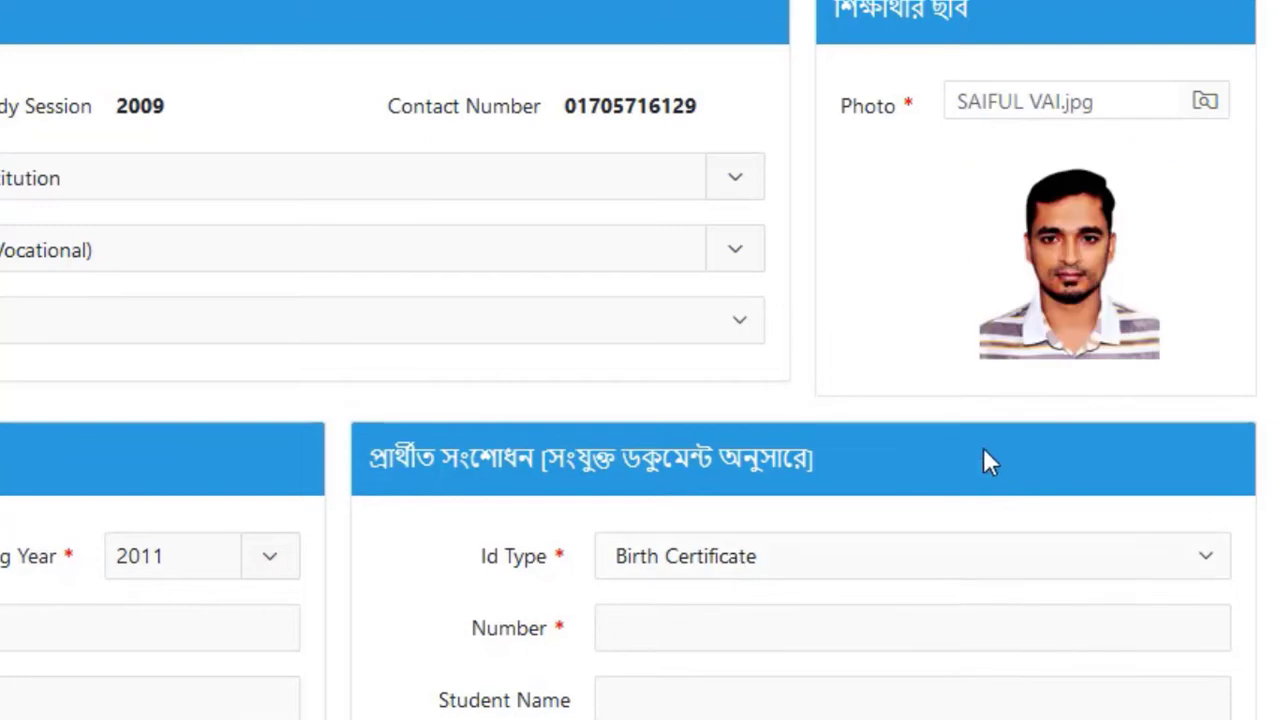
pyautogui.scroll(-2, 984, 459)
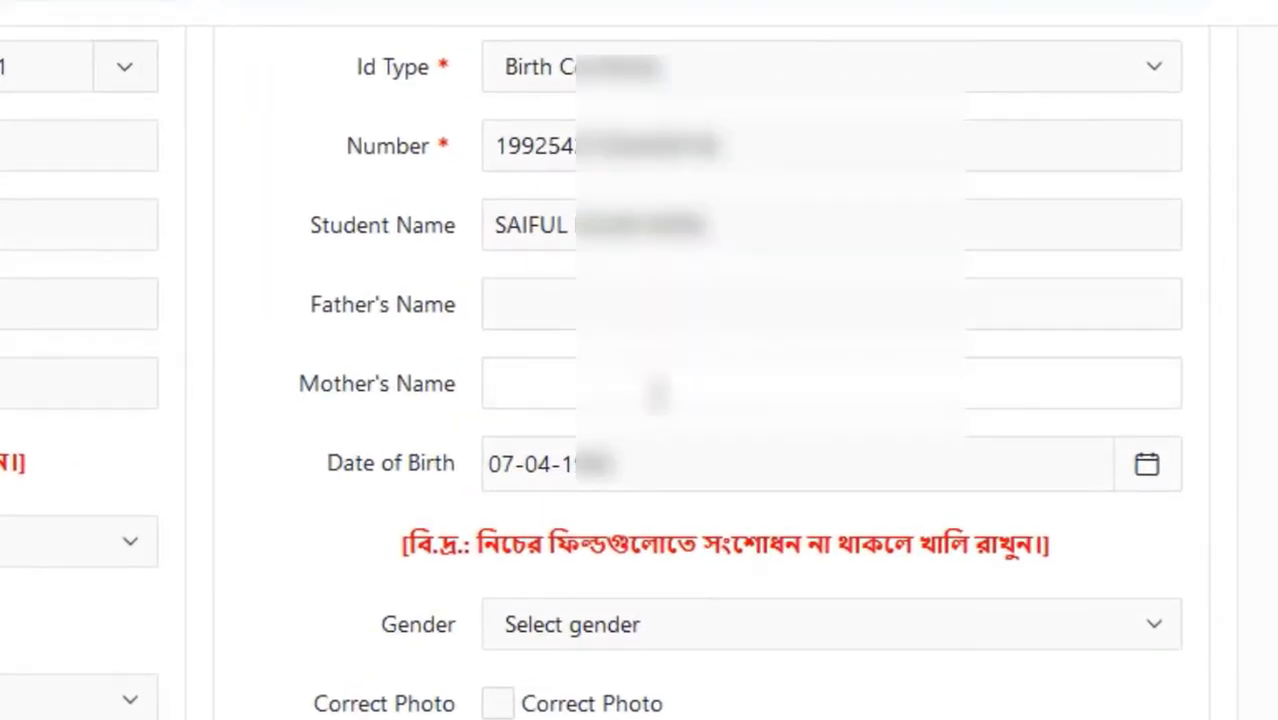
# Write 'পাসপোর্ট, ড্রাইভিং লাইসেন্স।' in the Other Comments box.
pyautogui.scroll(-4, 658, 395)
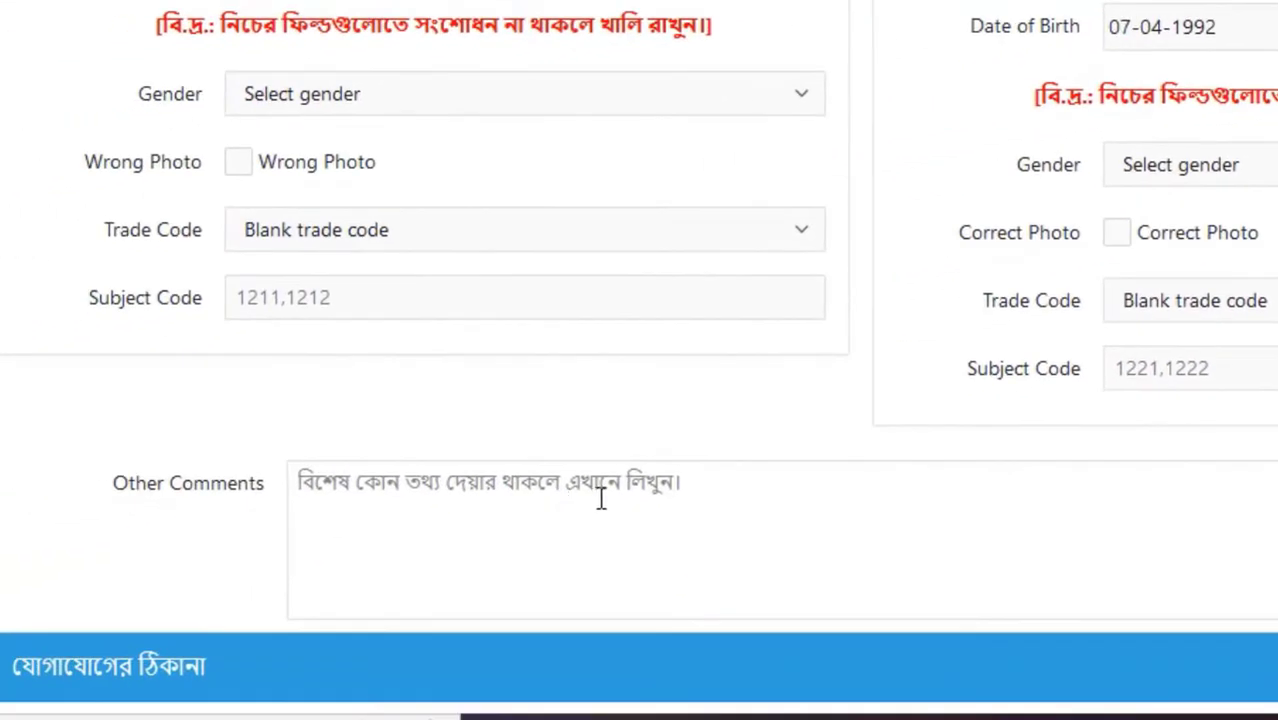
pyautogui.click(592, 501)
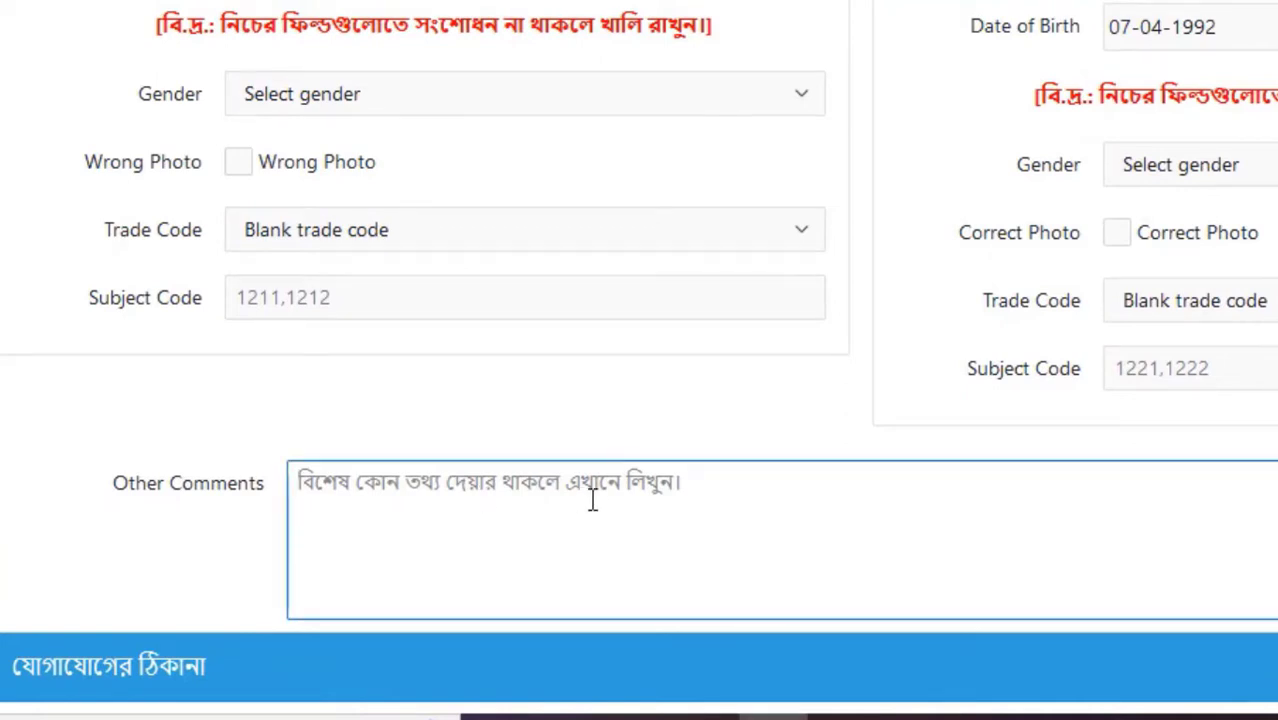
pyautogui.write('পাস')
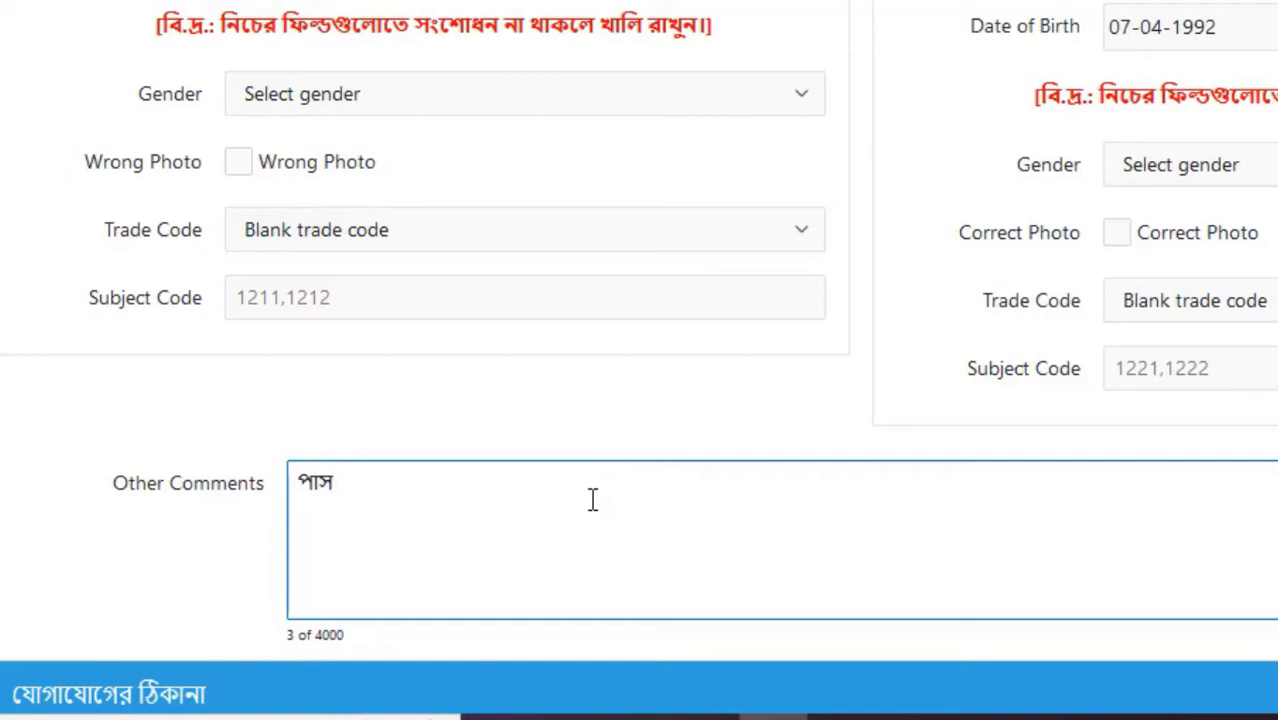
pyautogui.write('পোর্ট, ')
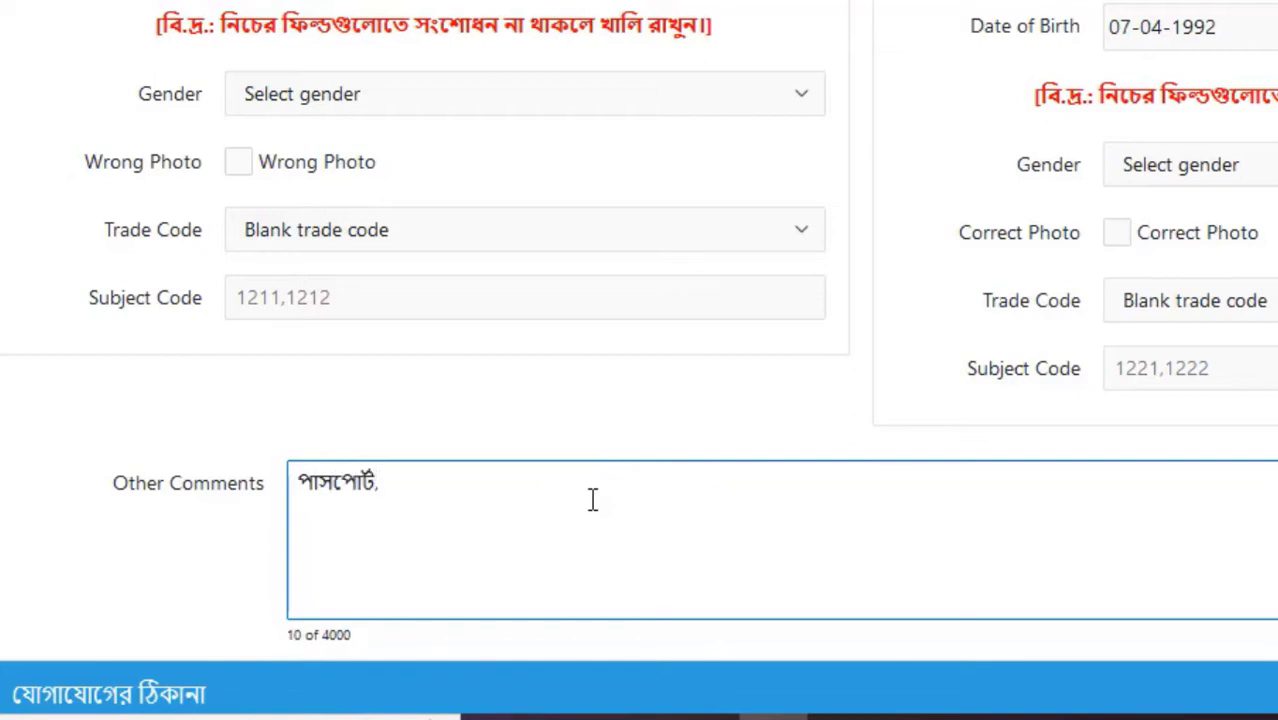
pyautogui.write('ড্রাইভি লাইসেন্স।')
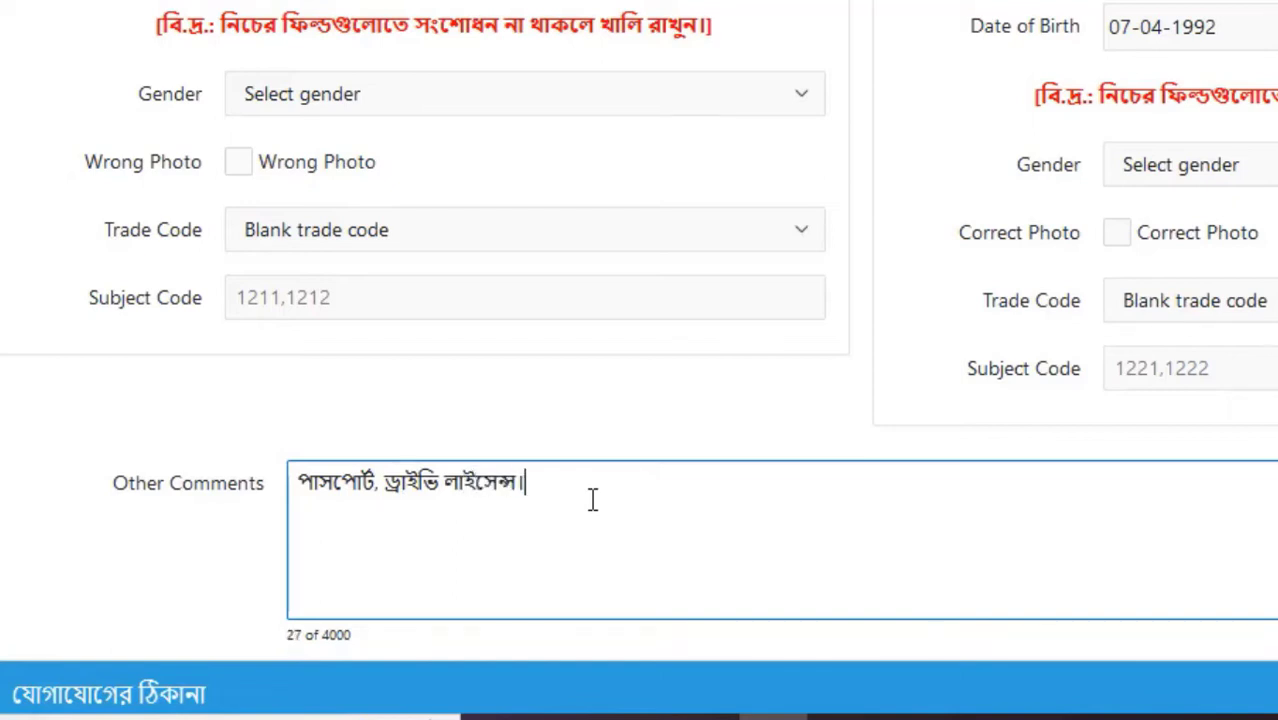
pyautogui.scroll(-2, 730, 520)
pyautogui.scroll(-4, 762, 516)
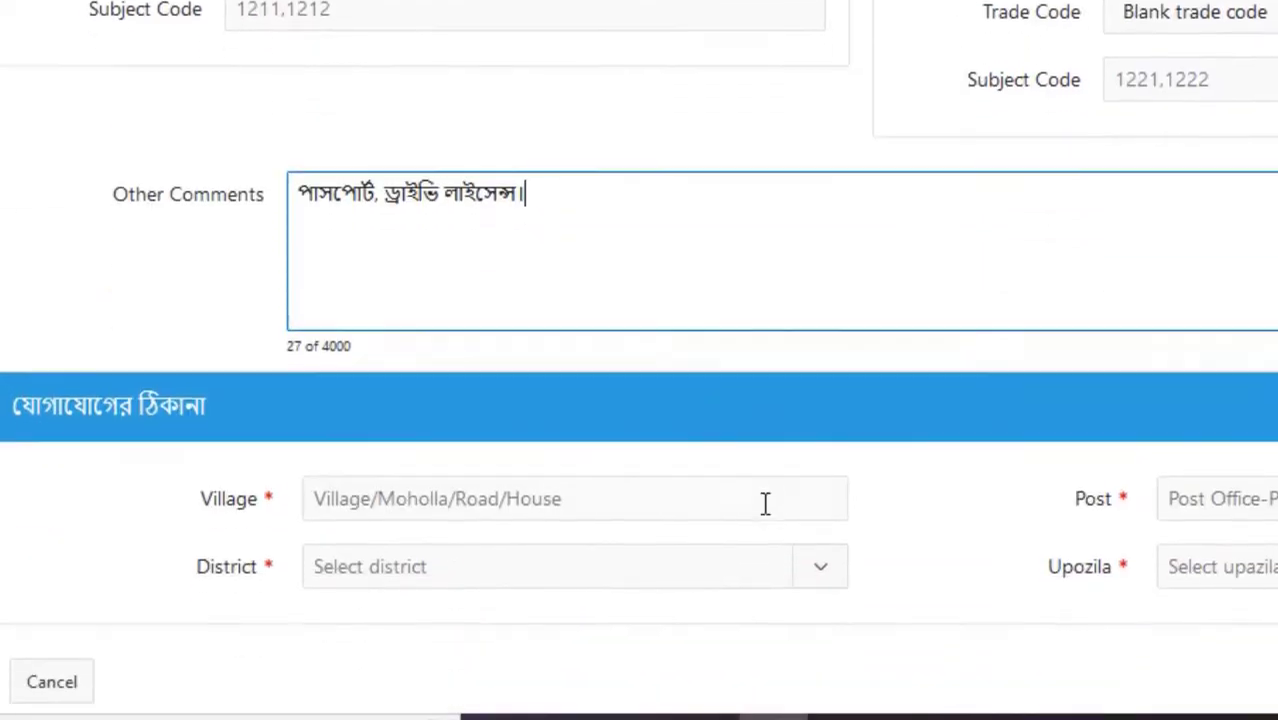
# Enter the village and post office names in the contact address.
pyautogui.click(400, 356)
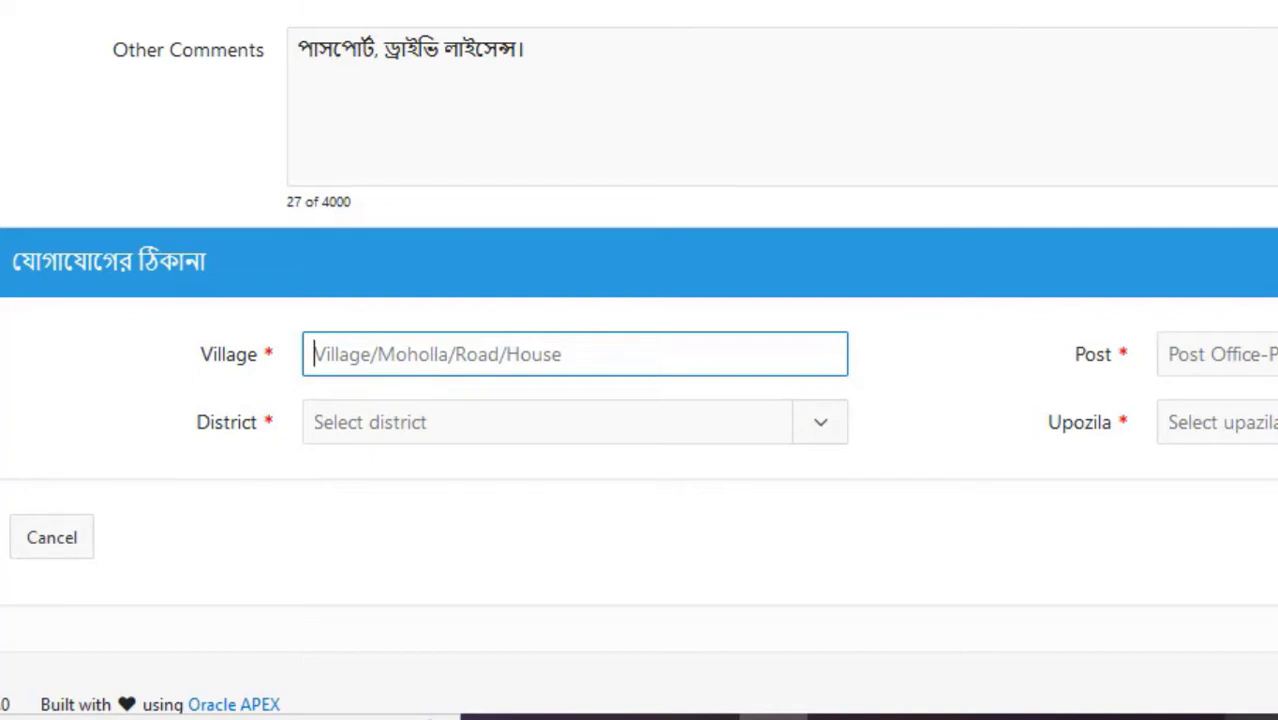
pyautogui.press('F10')
pyautogui.click(373, 350)
pyautogui.write('j')
pyautogui.press('BackSpace')
pyautogui.write('JA')
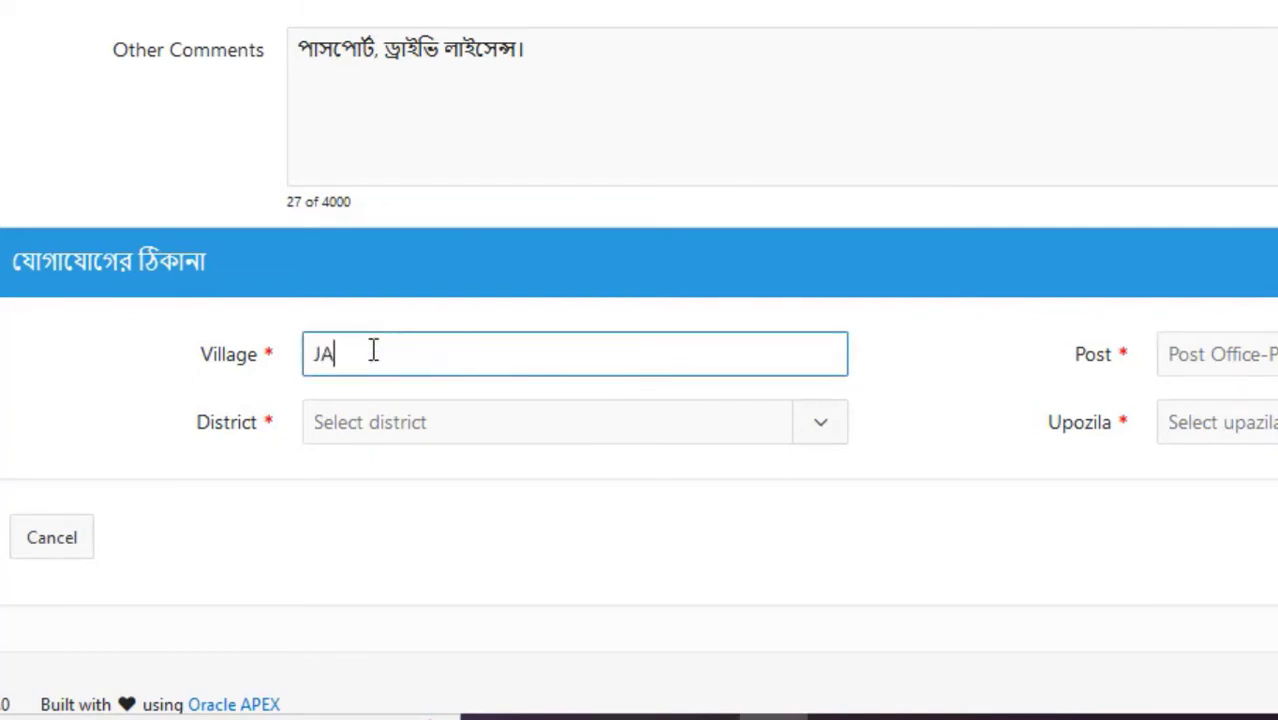
pyautogui.write('DUARCHAR')
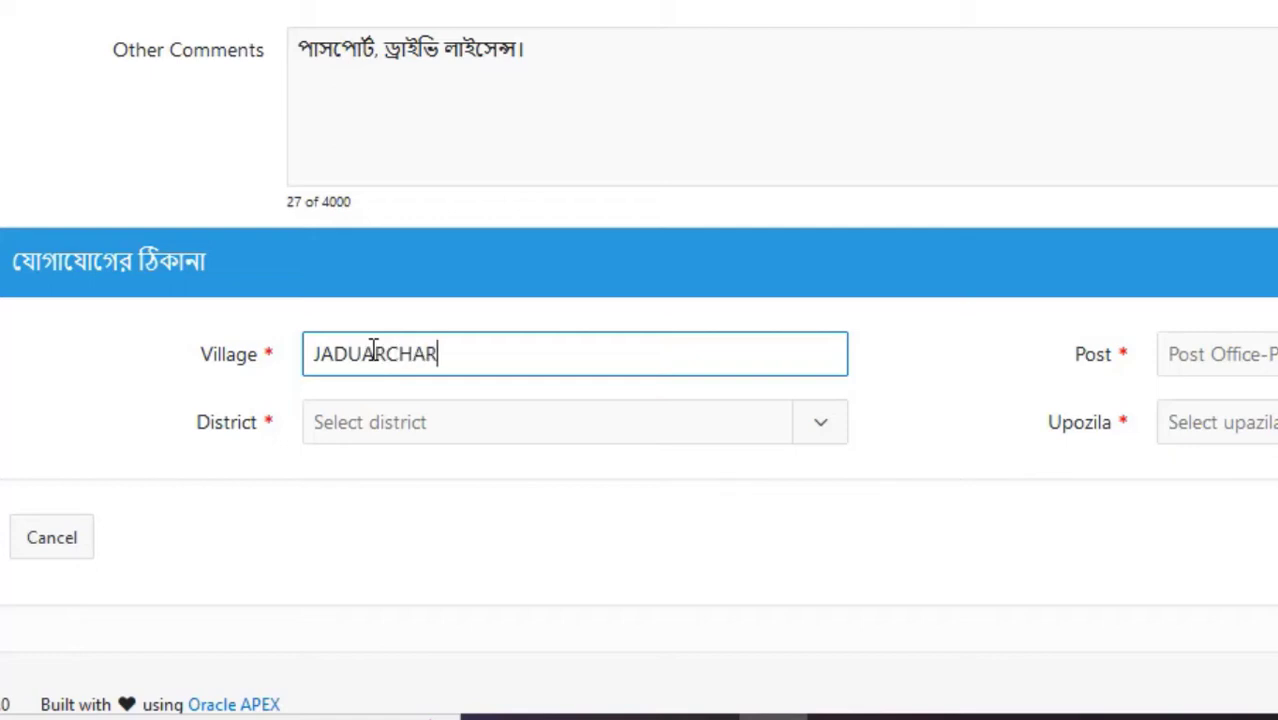
pyautogui.click(1187, 354)
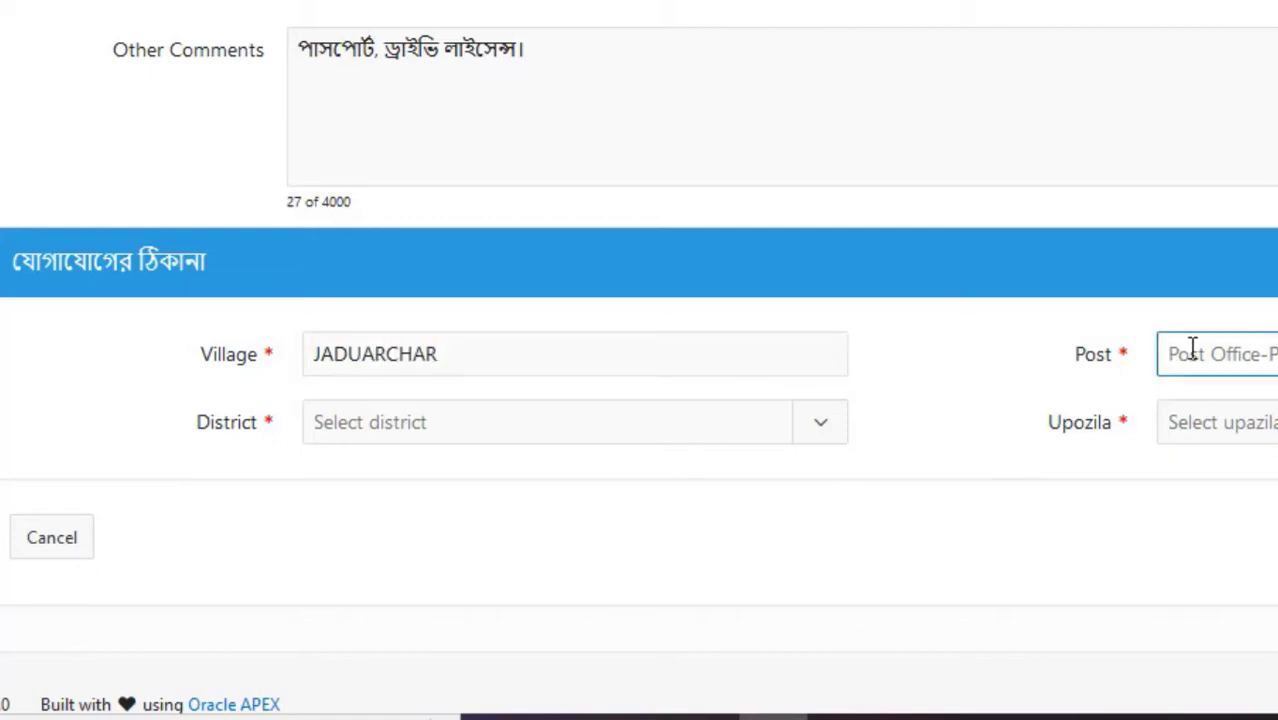
pyautogui.write('BARHAMGA')
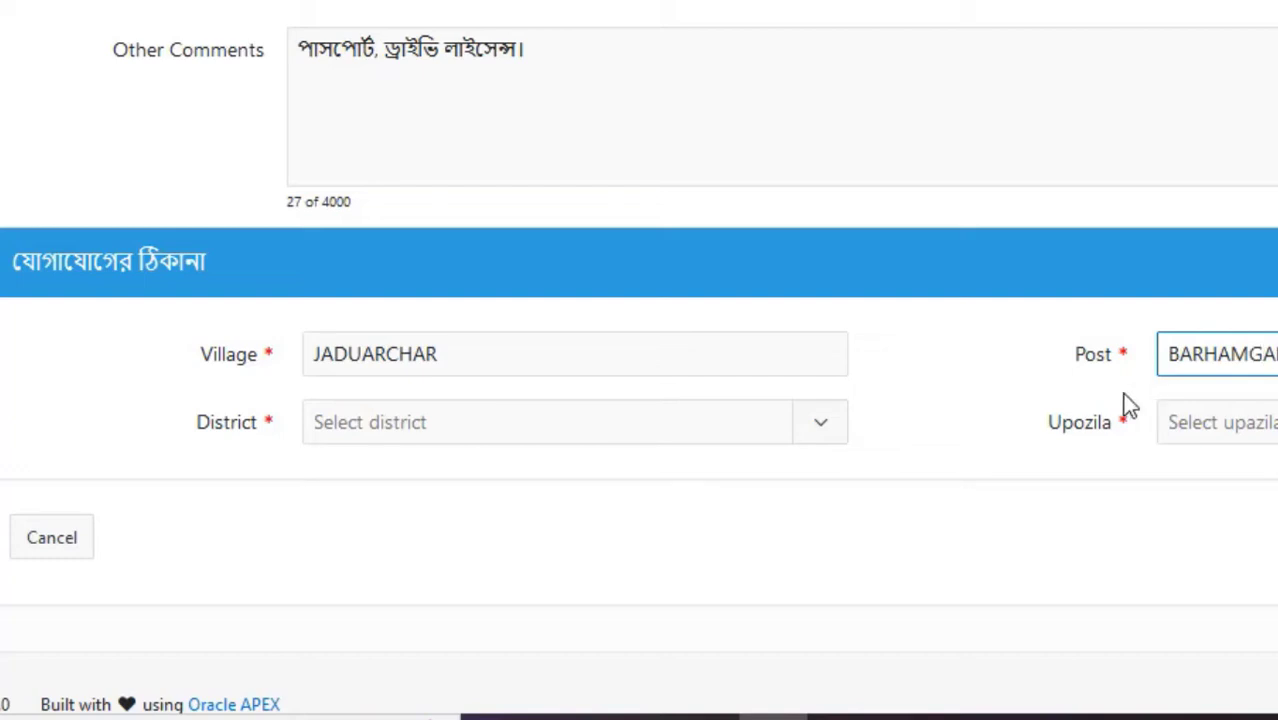
# Set the contact address district to Madaripur and upazila to Shibchar.
pyautogui.click(631, 415)
pyautogui.write('MADARI')
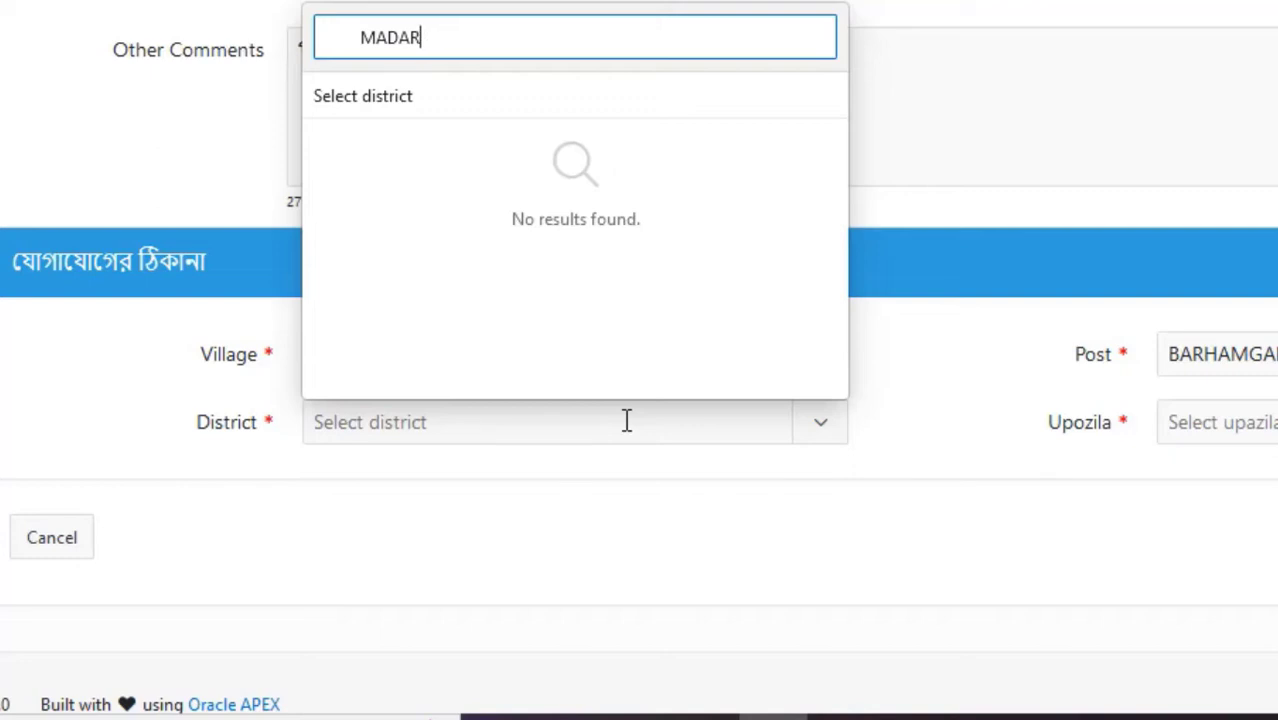
pyautogui.click(351, 148)
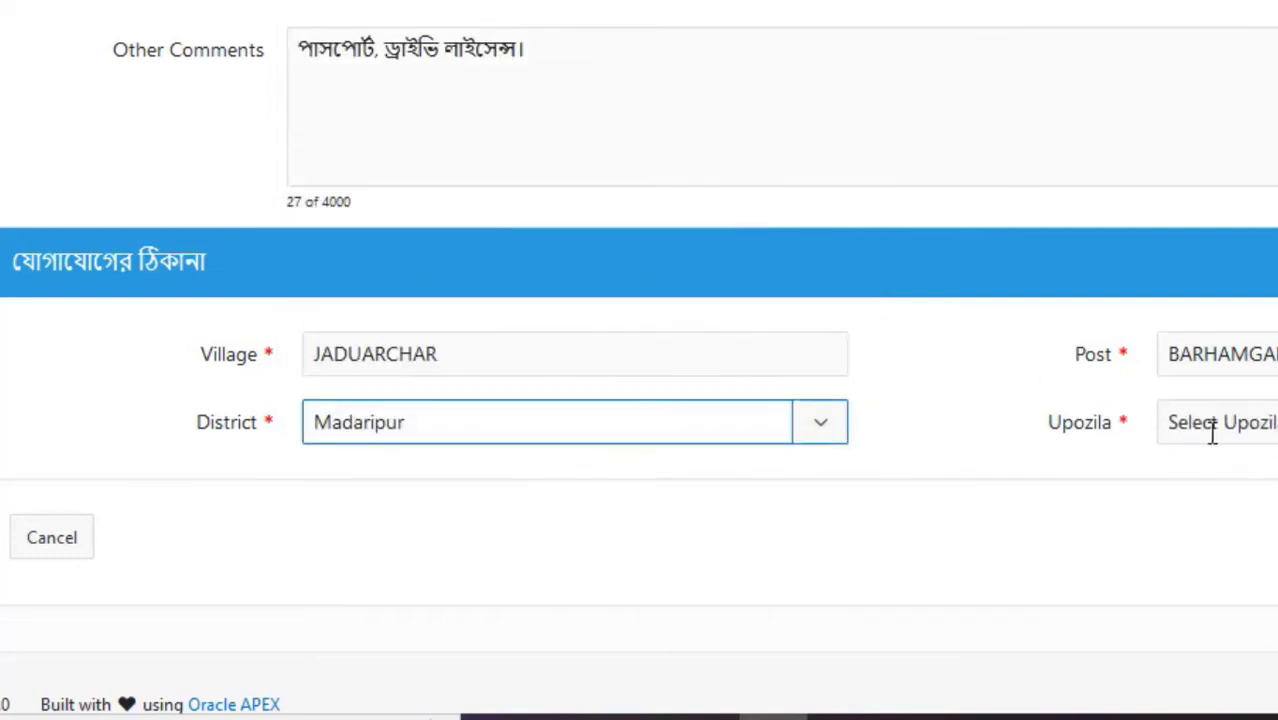
pyautogui.click(1213, 426)
pyautogui.write('SHIB')
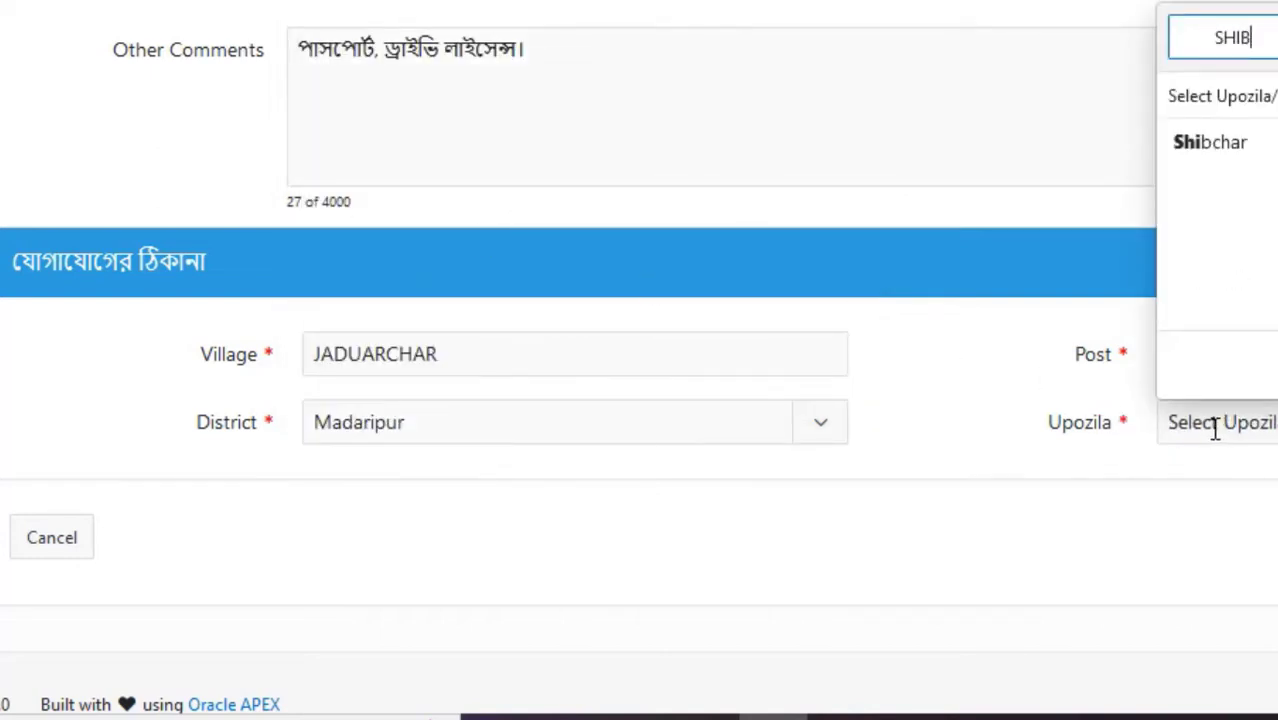
pyautogui.click(1240, 152)
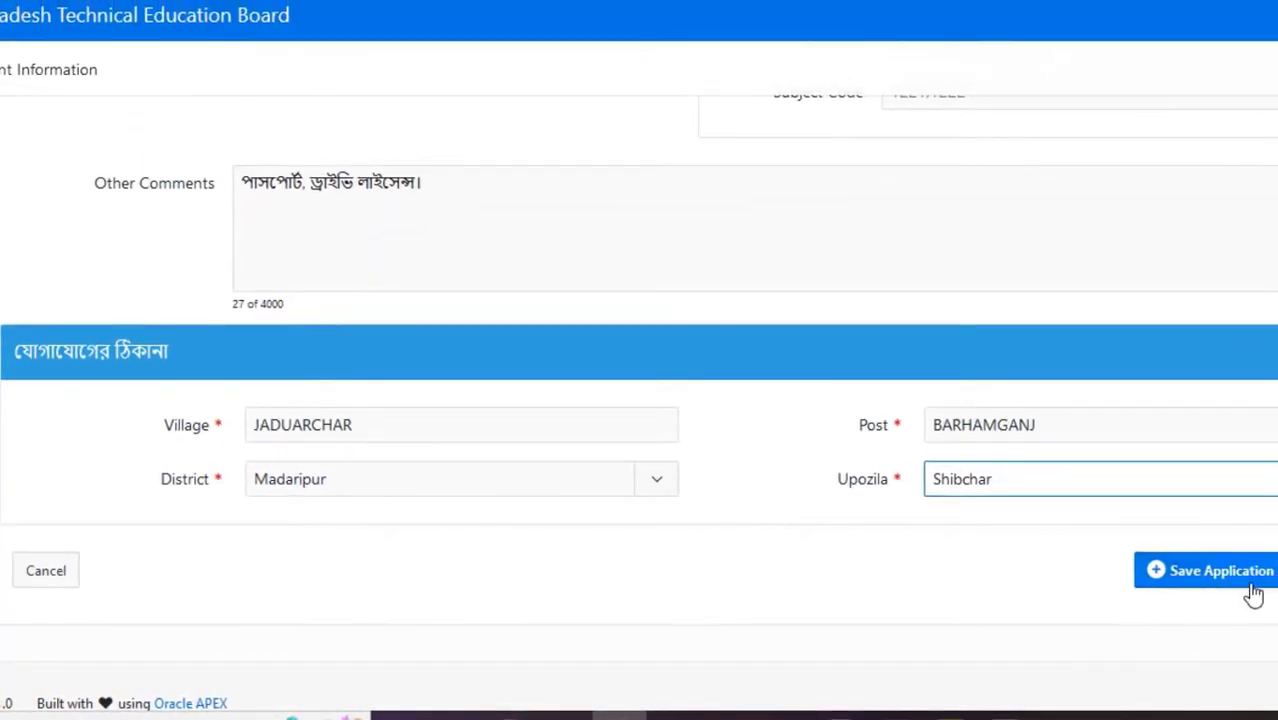
# Save the application and upload Registration Card SSC.pdf as the original registration card.
pyautogui.click(1222, 572)
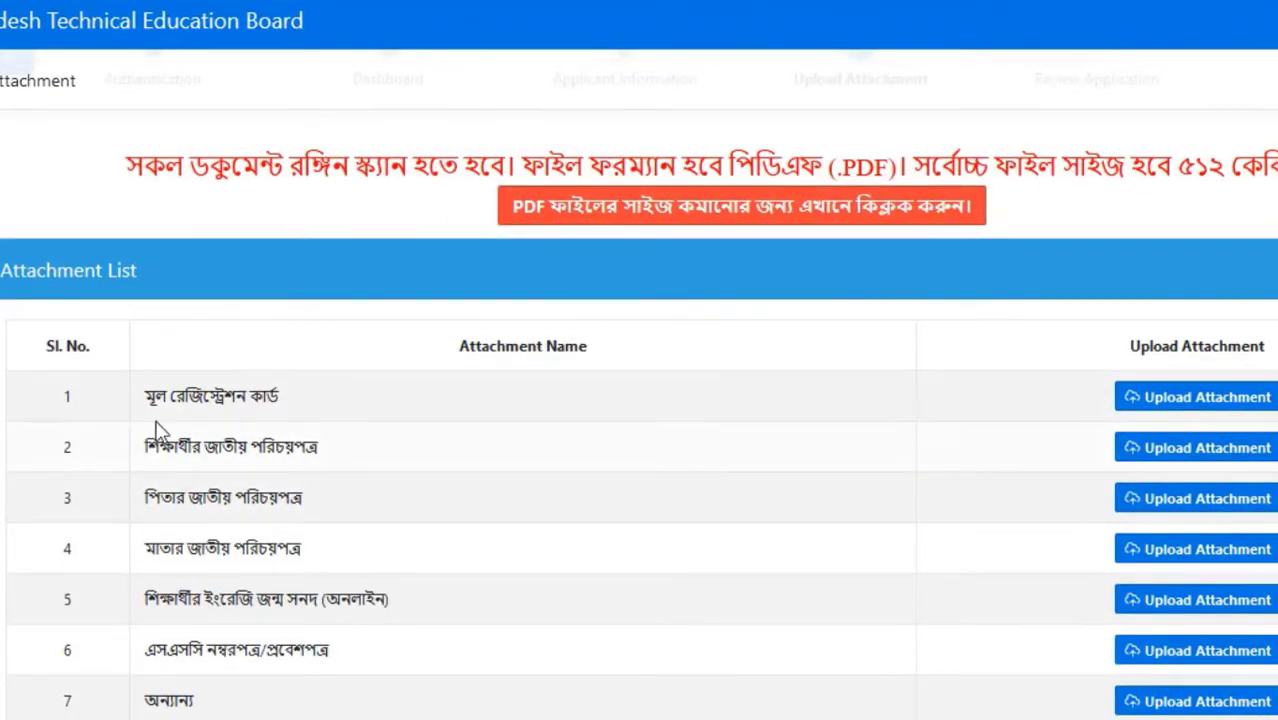
pyautogui.click(1206, 404)
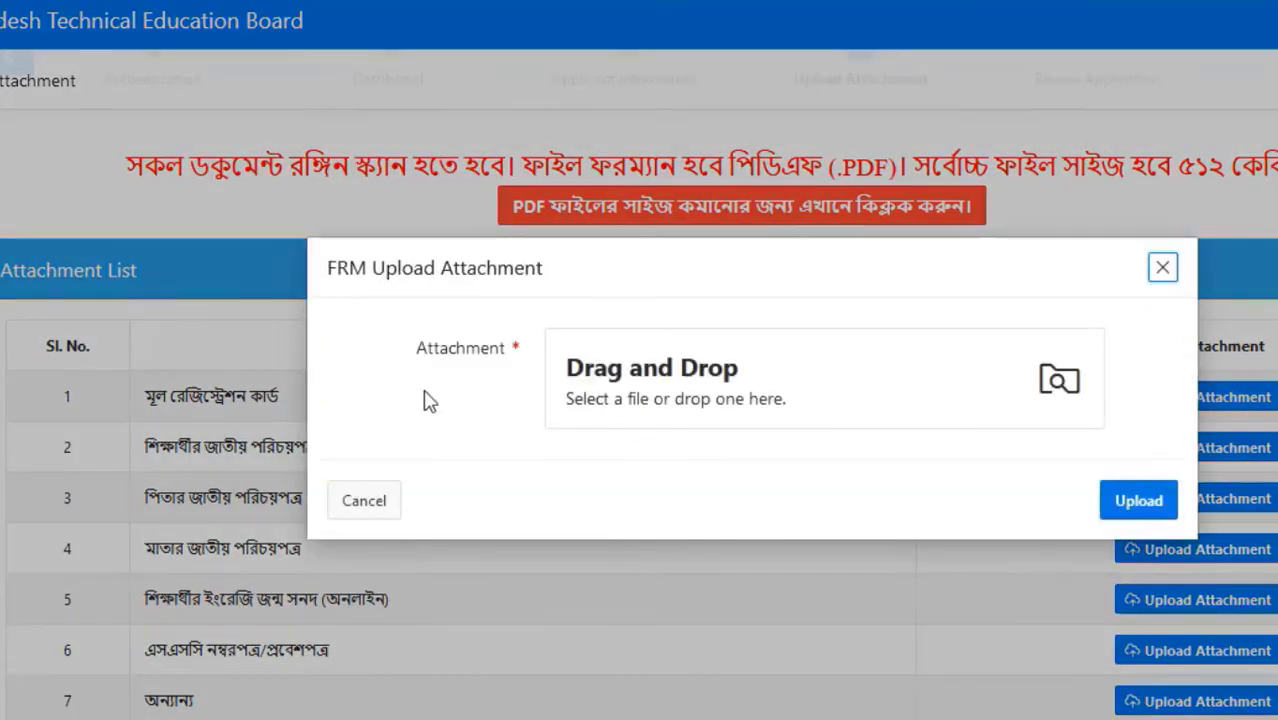
pyautogui.click(1057, 385)
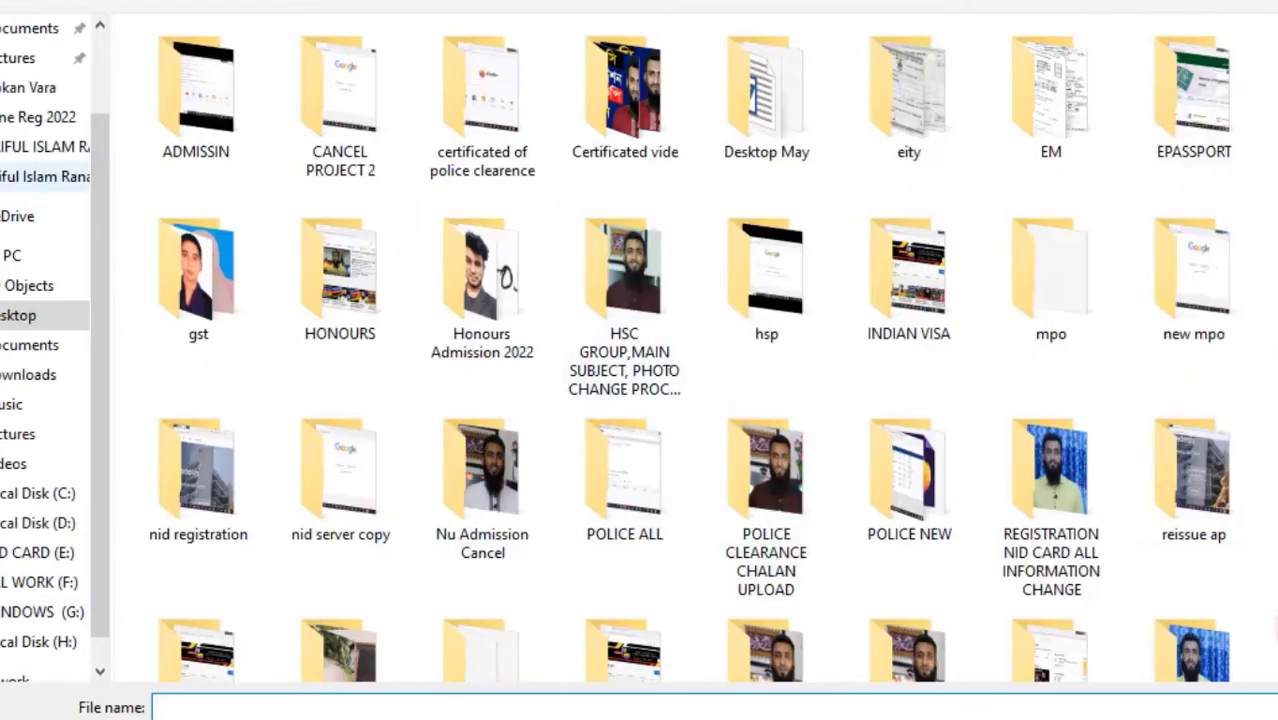
pyautogui.click(45, 176)
pyautogui.click(30, 146)
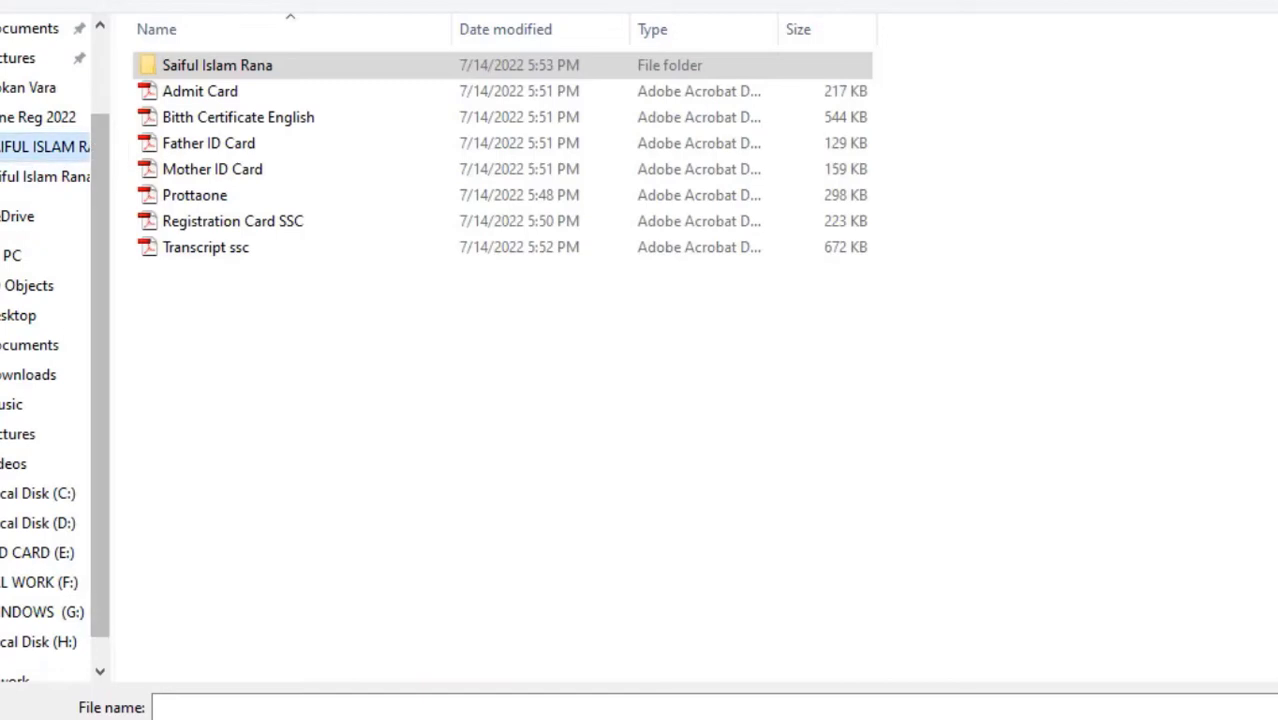
pyautogui.rightClick(465, 302)
pyautogui.moveTo(522, 324)
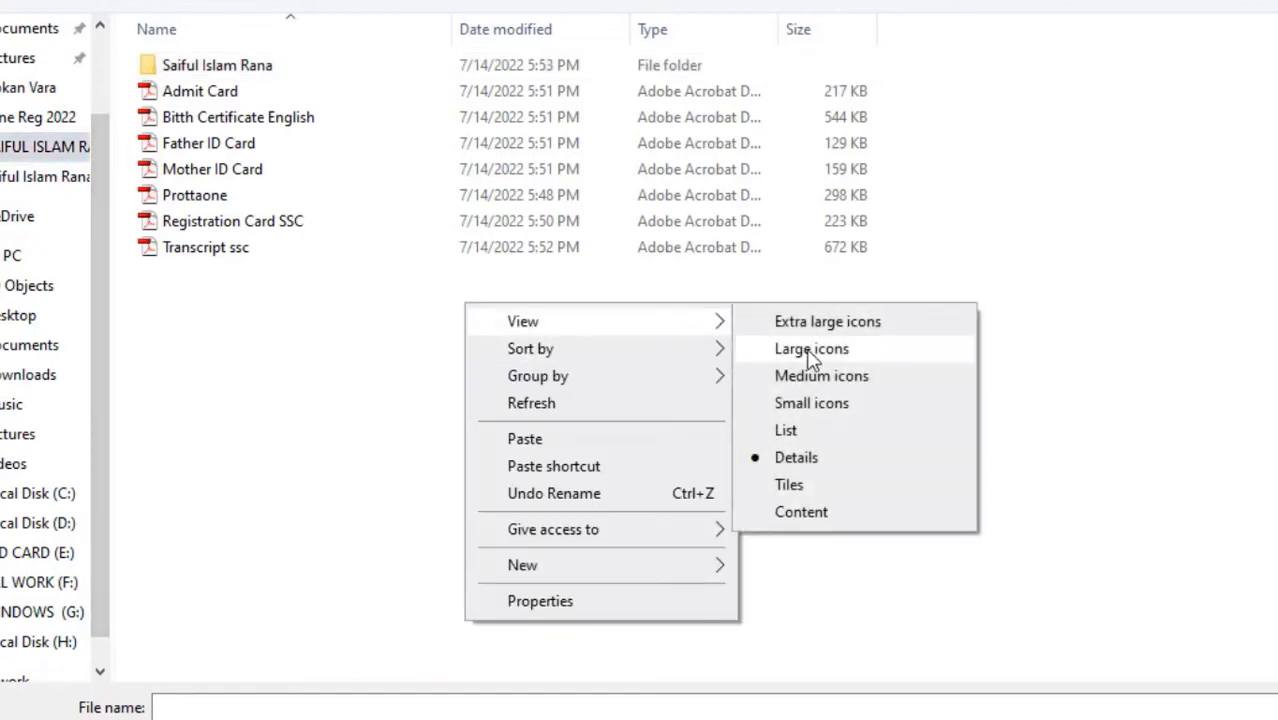
pyautogui.click(811, 350)
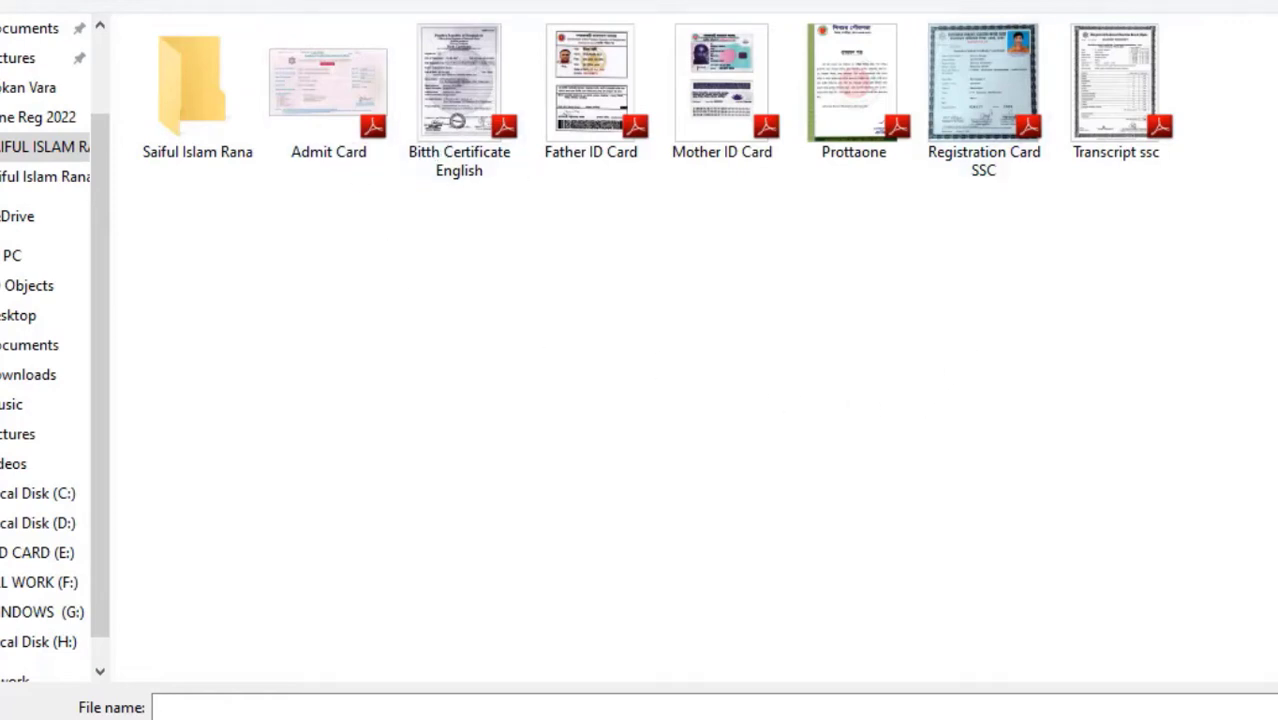
pyautogui.doubleClick(1020, 140)
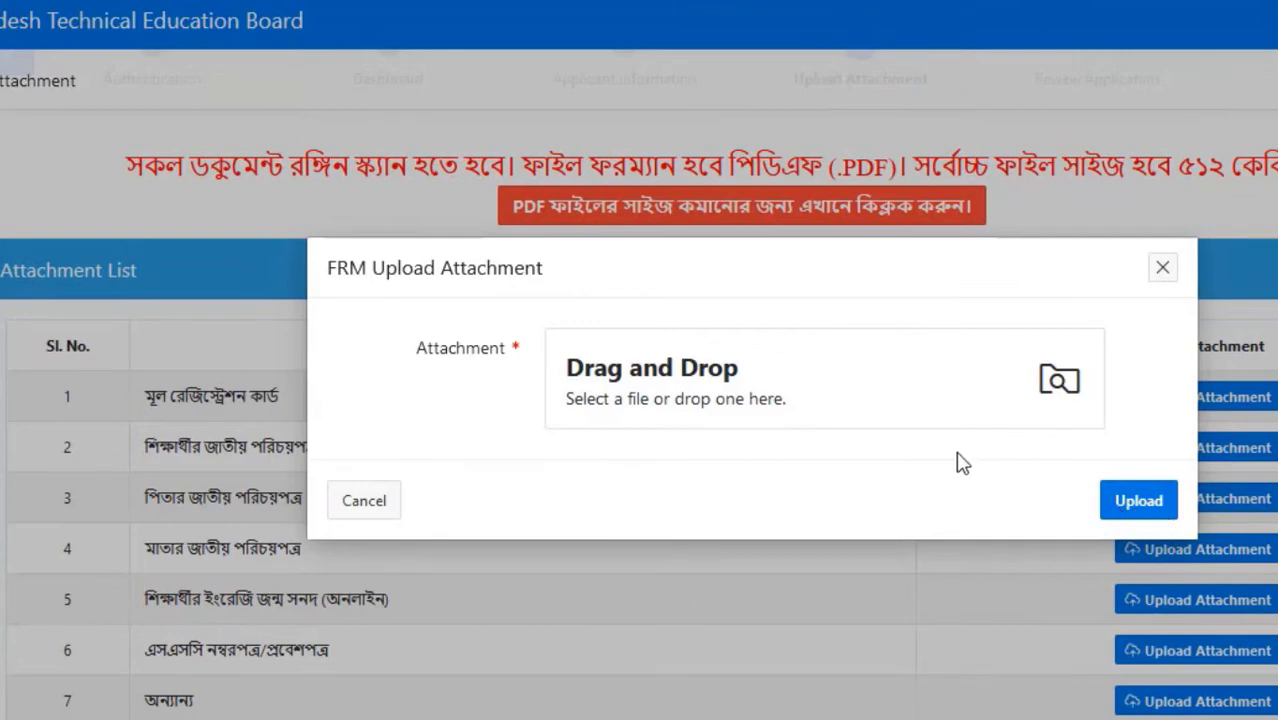
pyautogui.click(1137, 504)
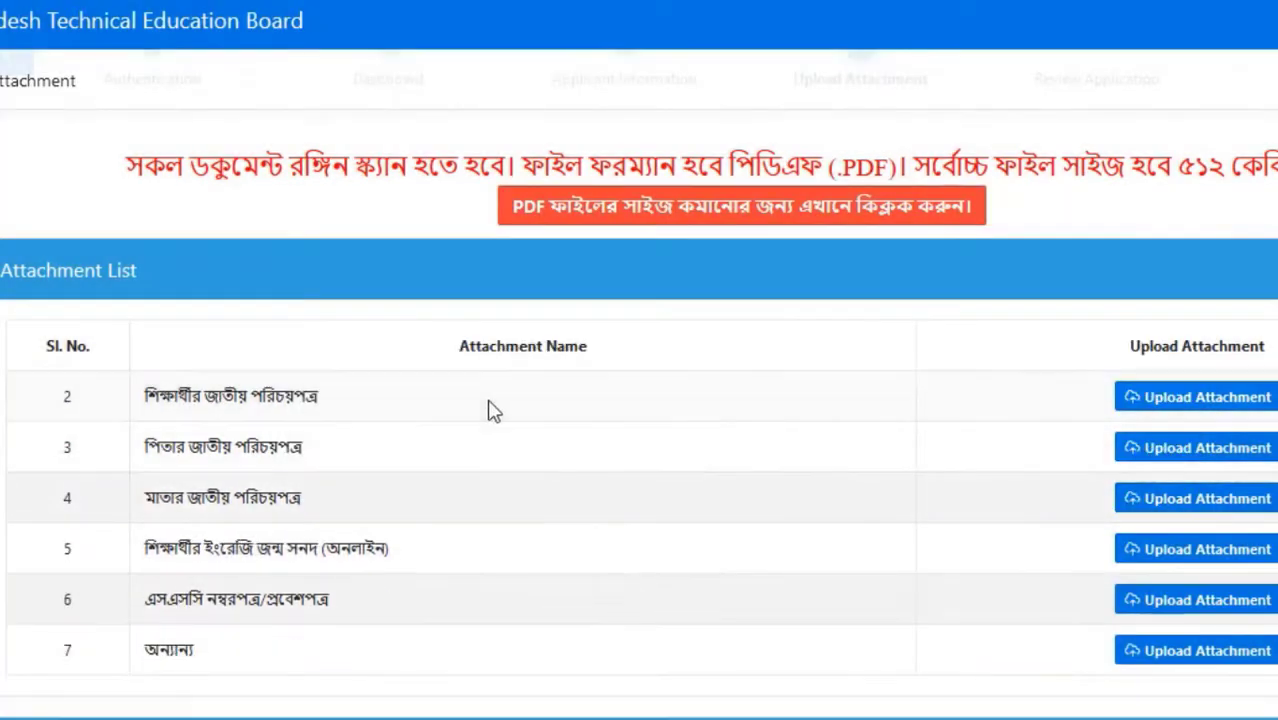
# Upload the 'Prottaone' PDF as the student's national ID attachment.
pyautogui.scroll(-4, 600, 500)
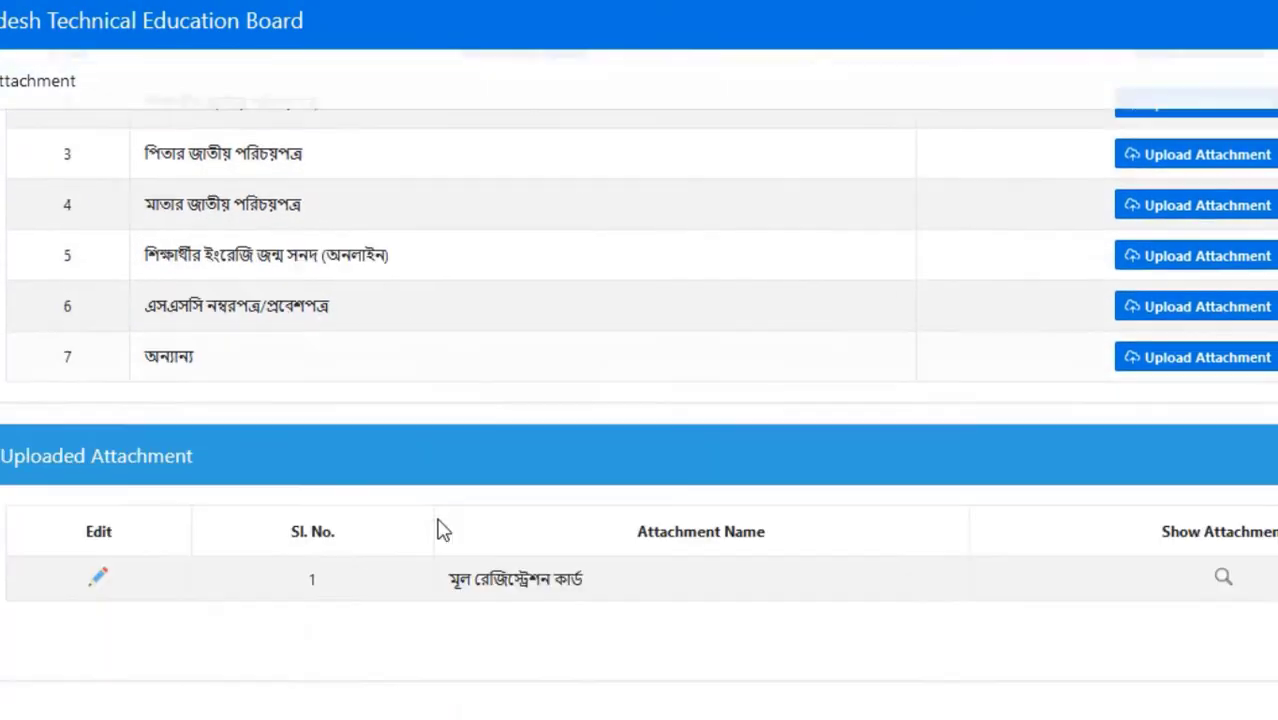
pyautogui.scroll(3, 748, 516)
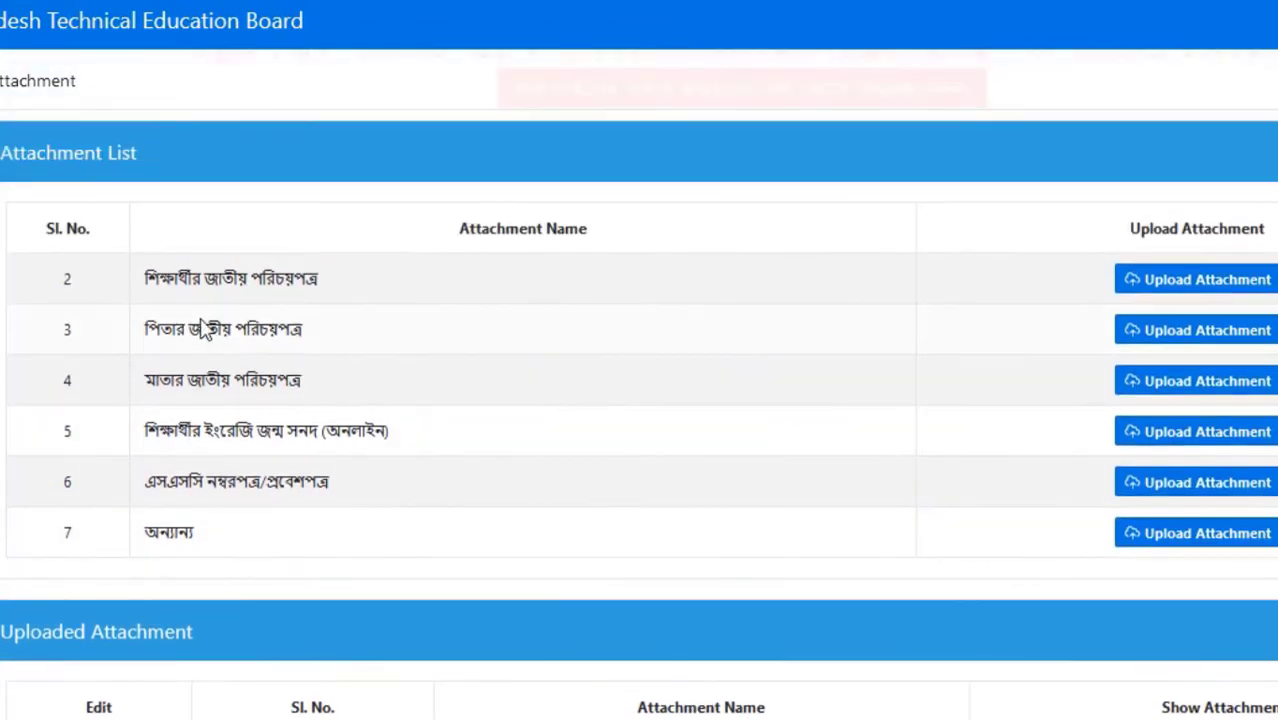
pyautogui.scroll(-1, 442, 690)
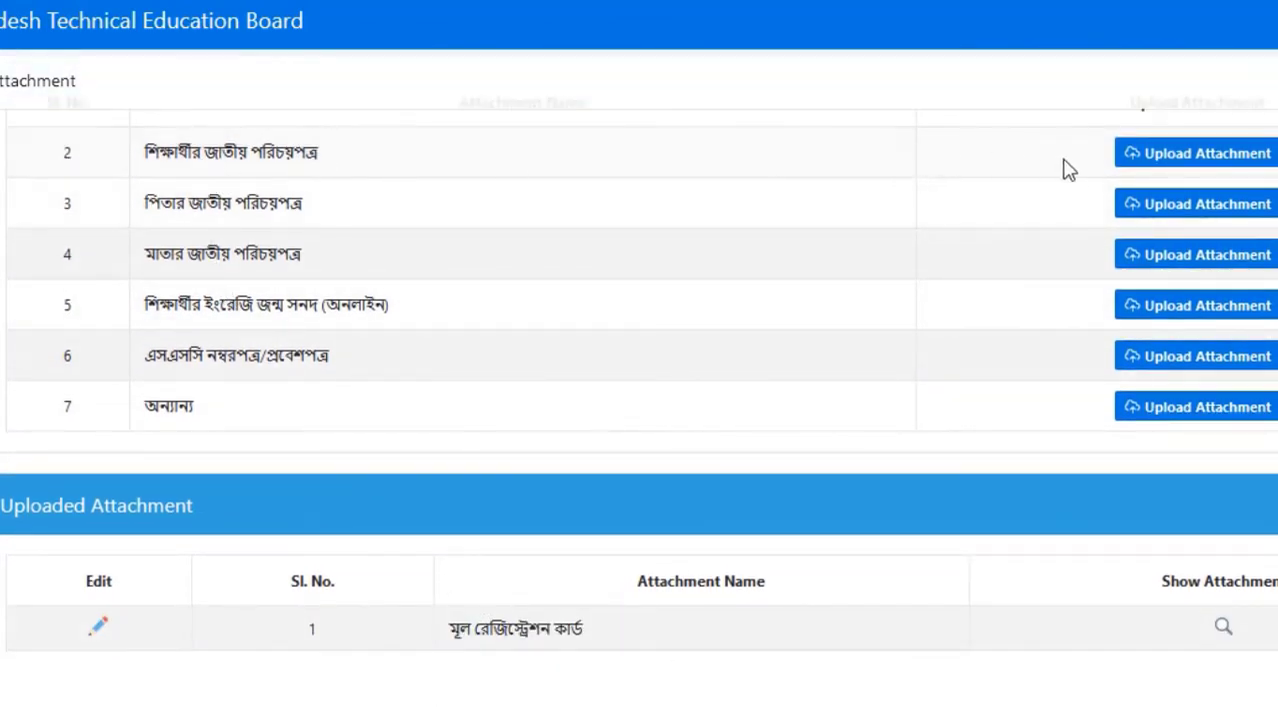
pyautogui.click(1186, 156)
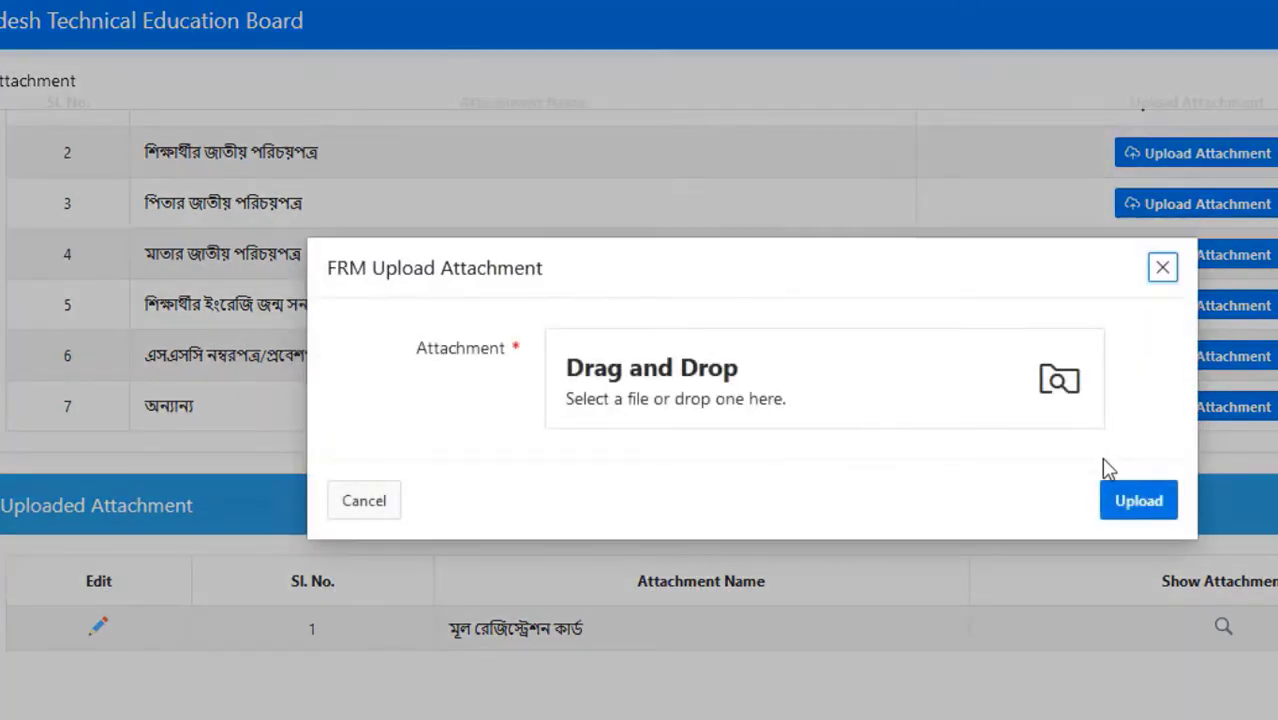
pyautogui.click(1062, 382)
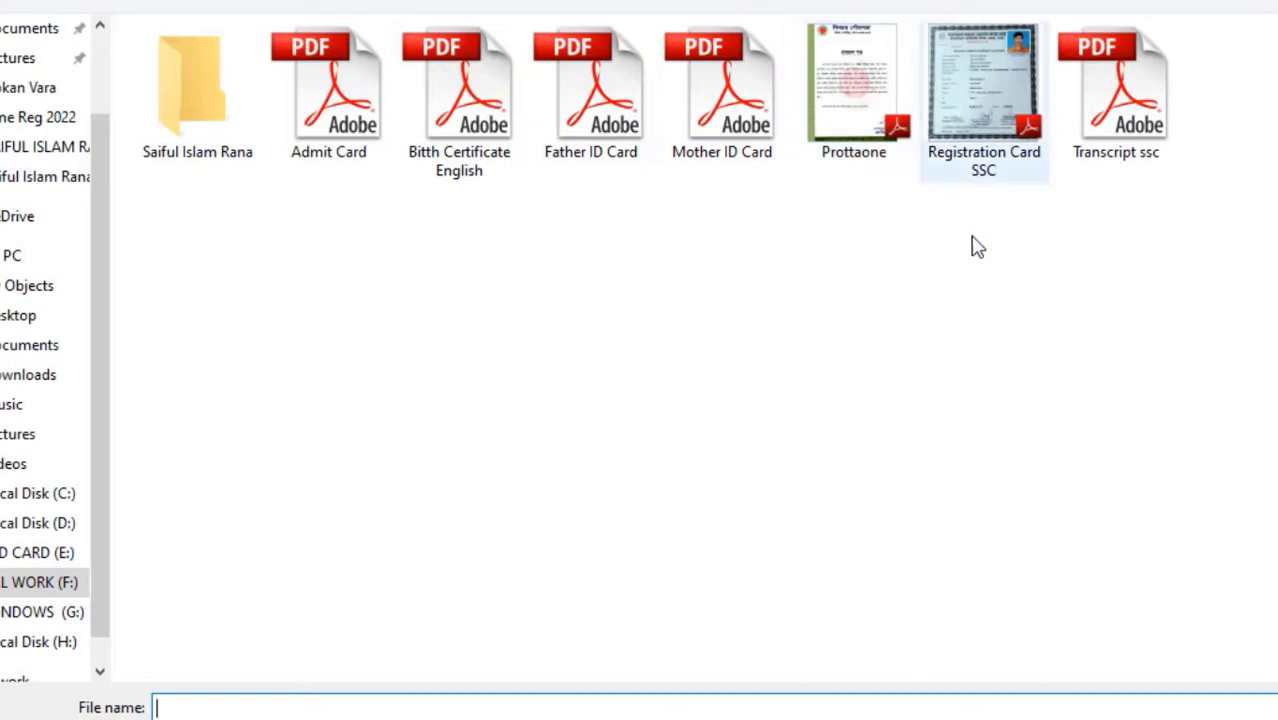
pyautogui.doubleClick(897, 133)
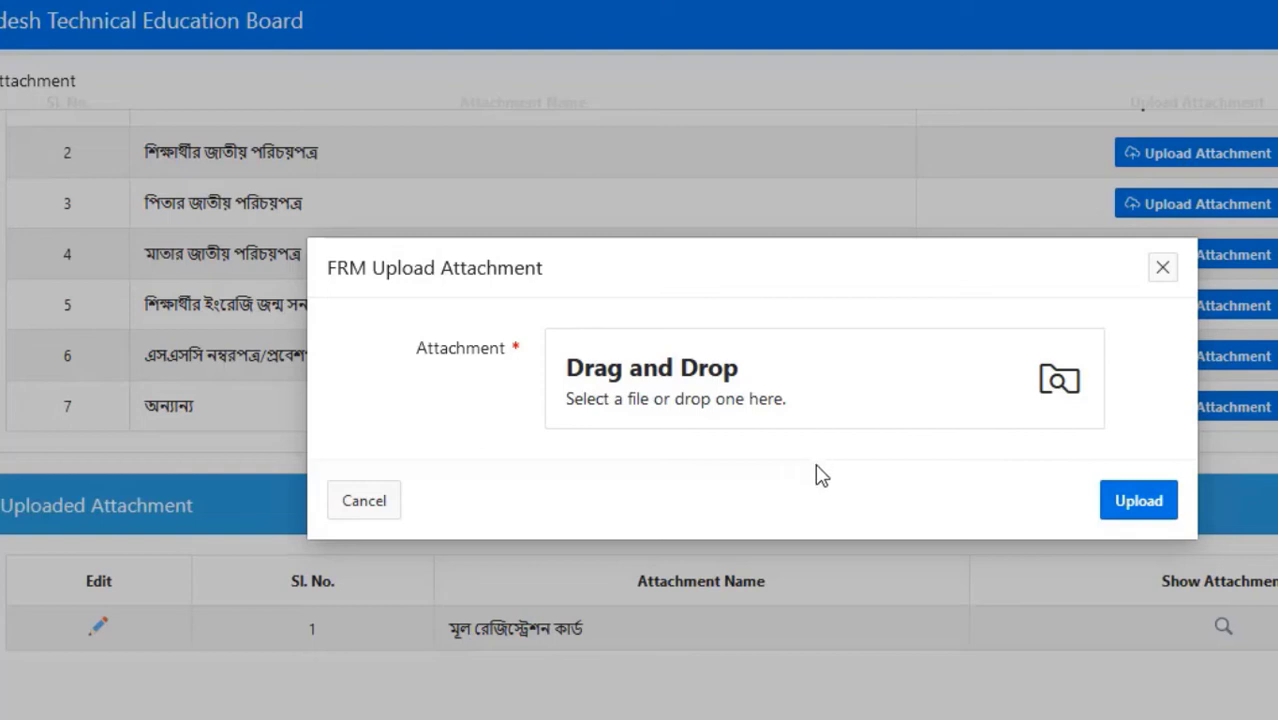
pyautogui.click(1139, 500)
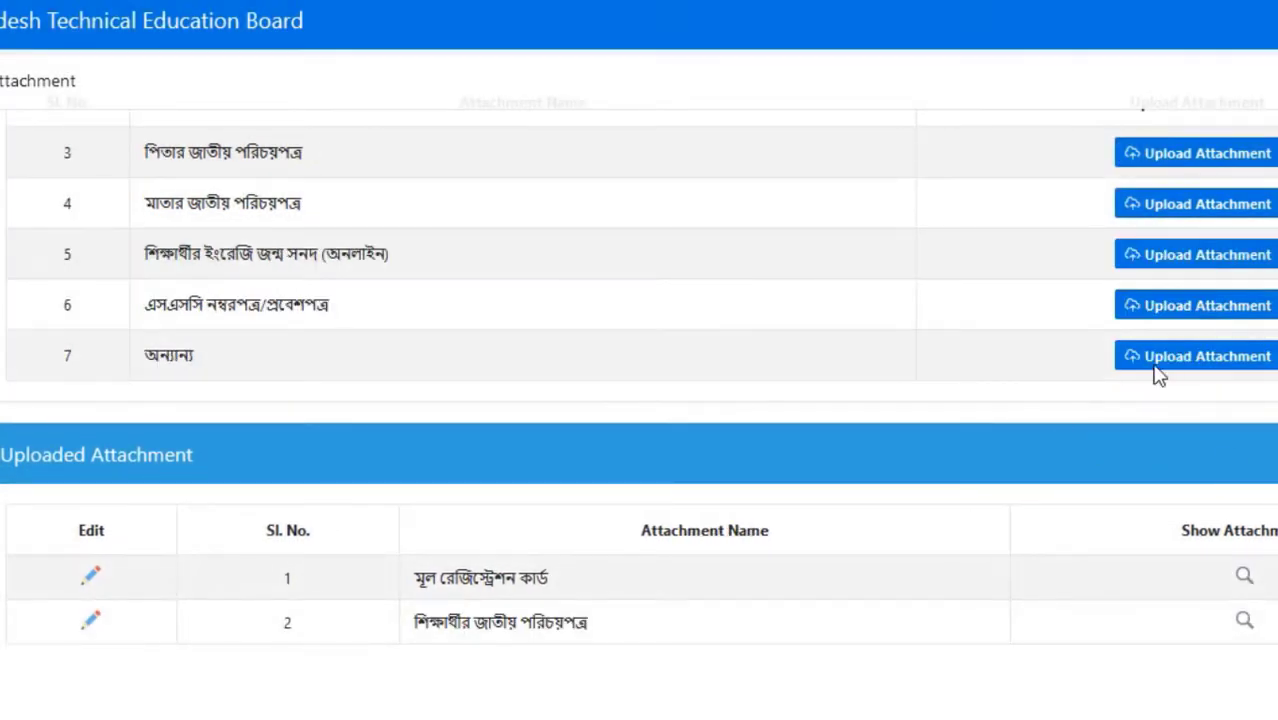
# Upload the 'Father ID Card' and 'Mother ID Card' PDFs to their rows.
pyautogui.scroll(2, 1121, 351)
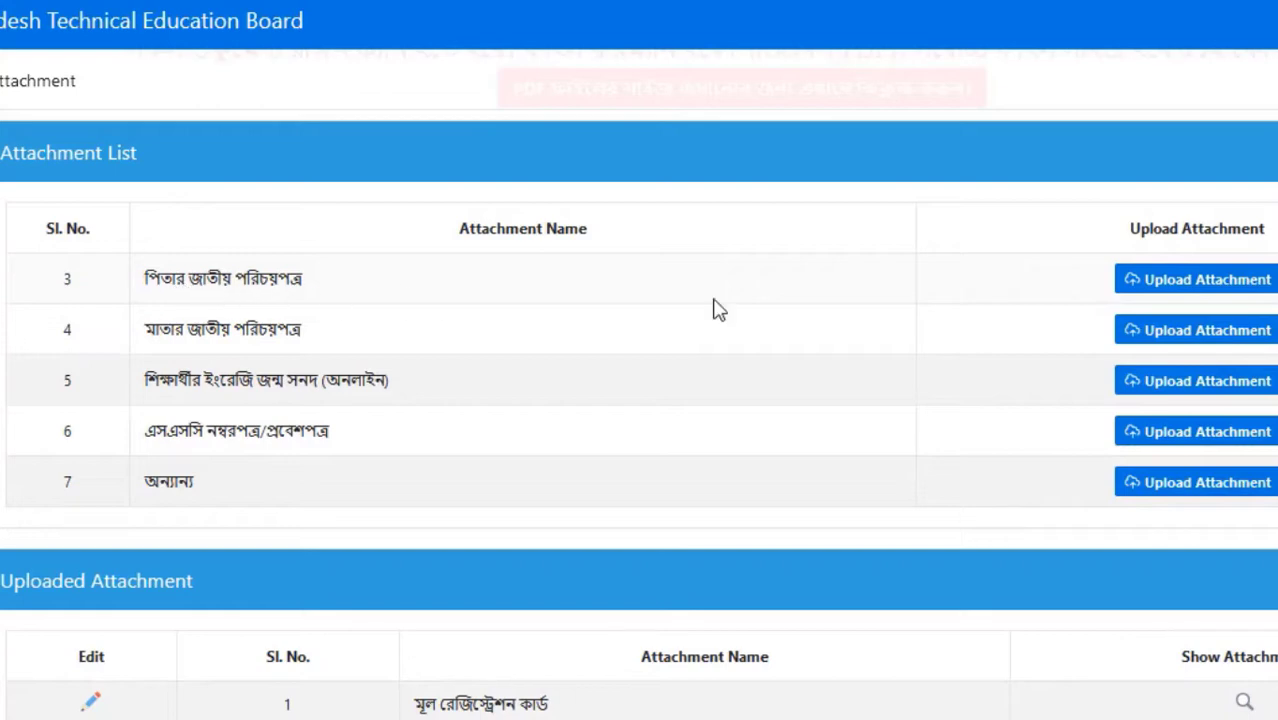
pyautogui.click(1207, 282)
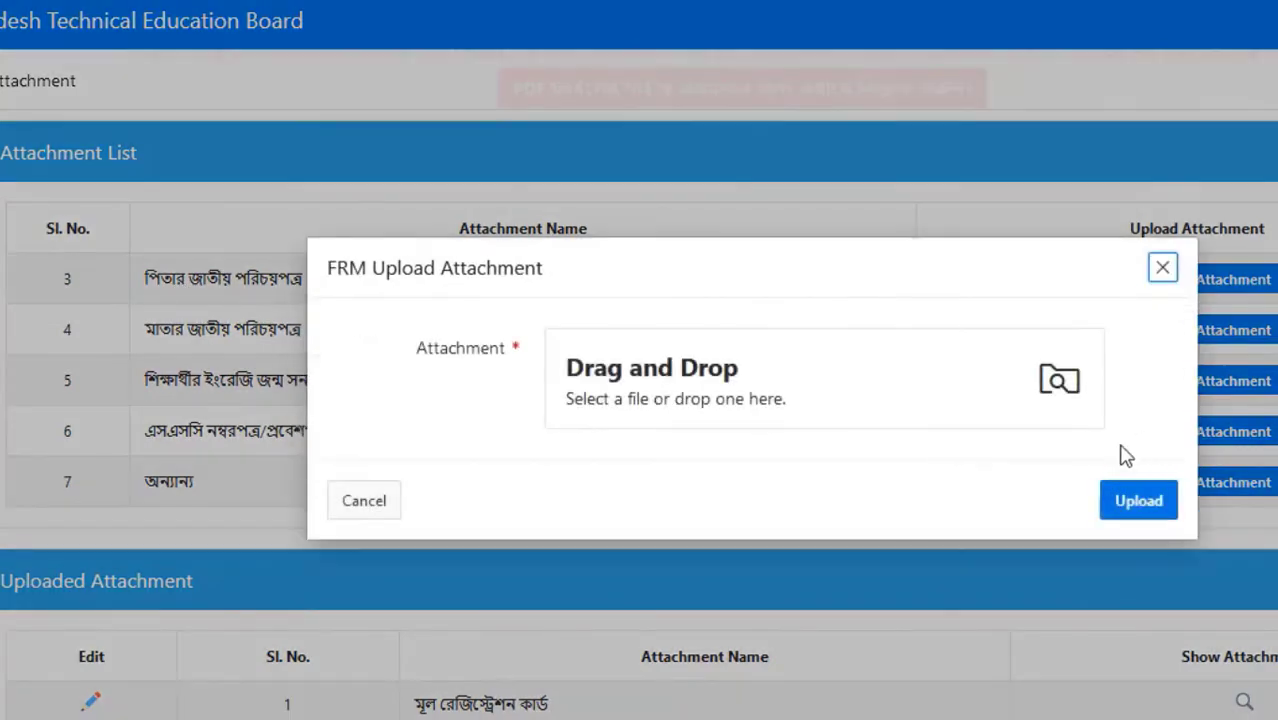
pyautogui.click(1053, 379)
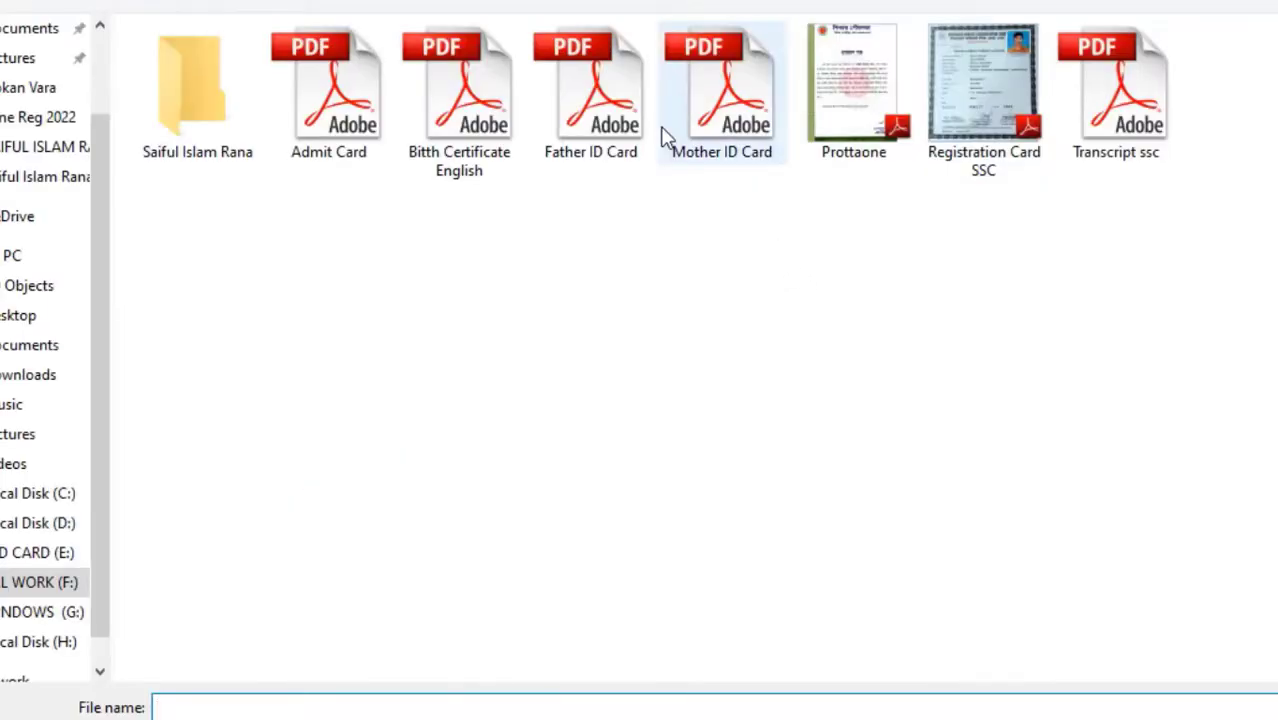
pyautogui.doubleClick(611, 108)
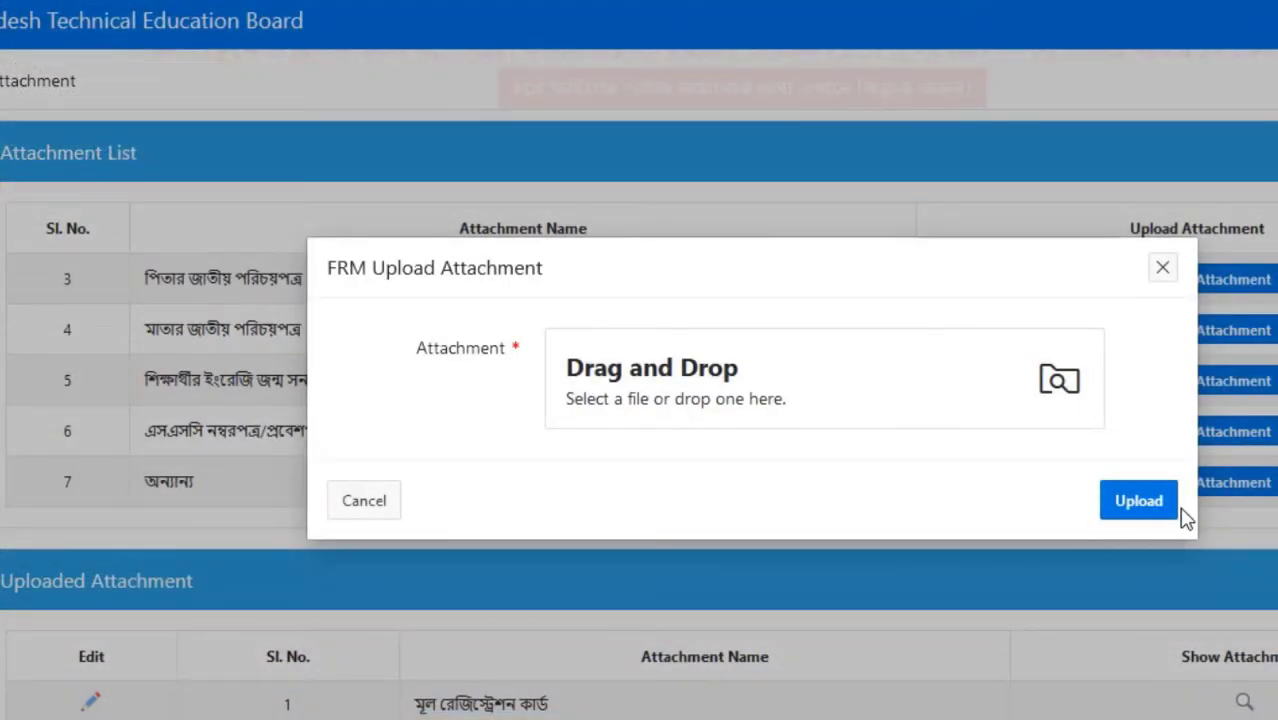
pyautogui.click(1122, 498)
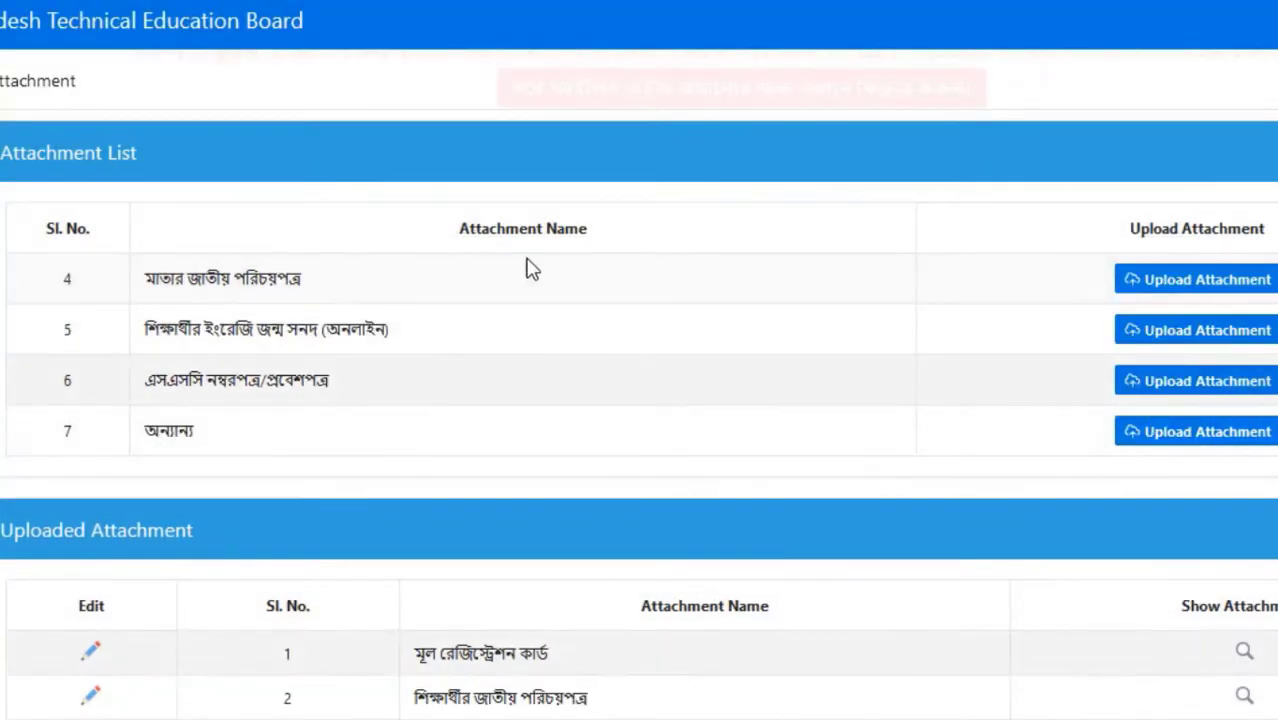
pyautogui.click(1183, 280)
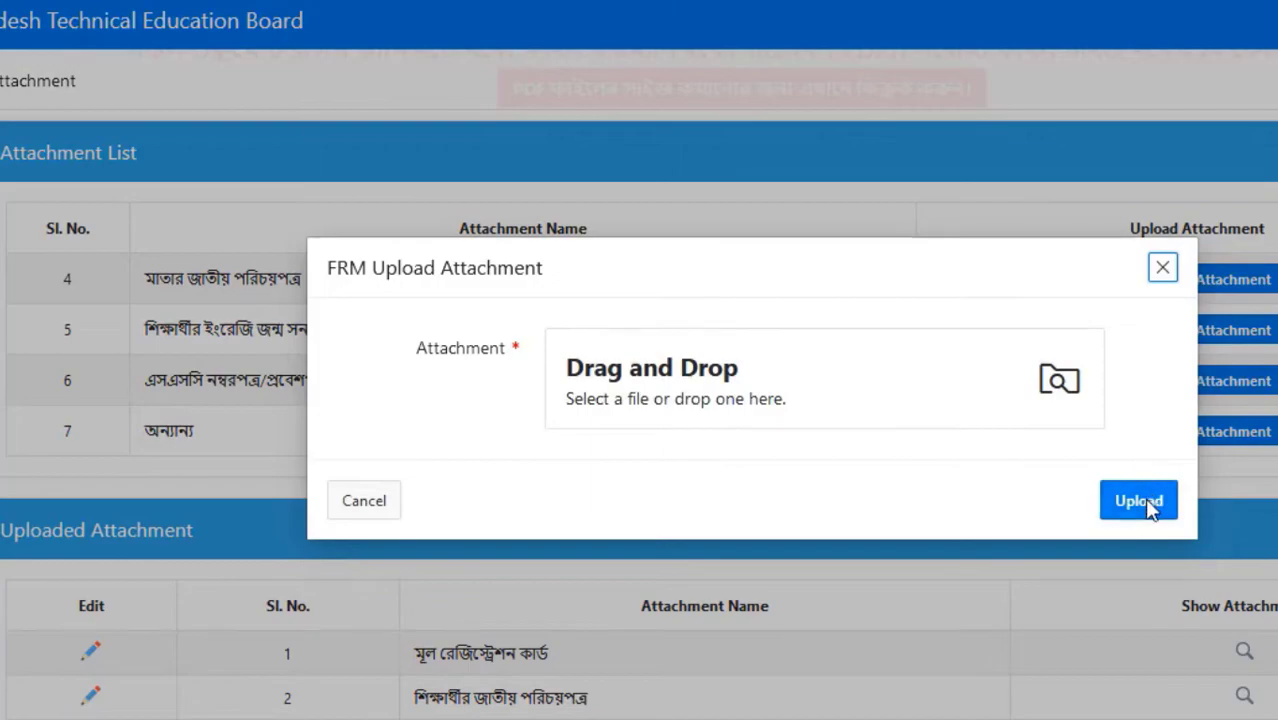
pyautogui.click(1080, 378)
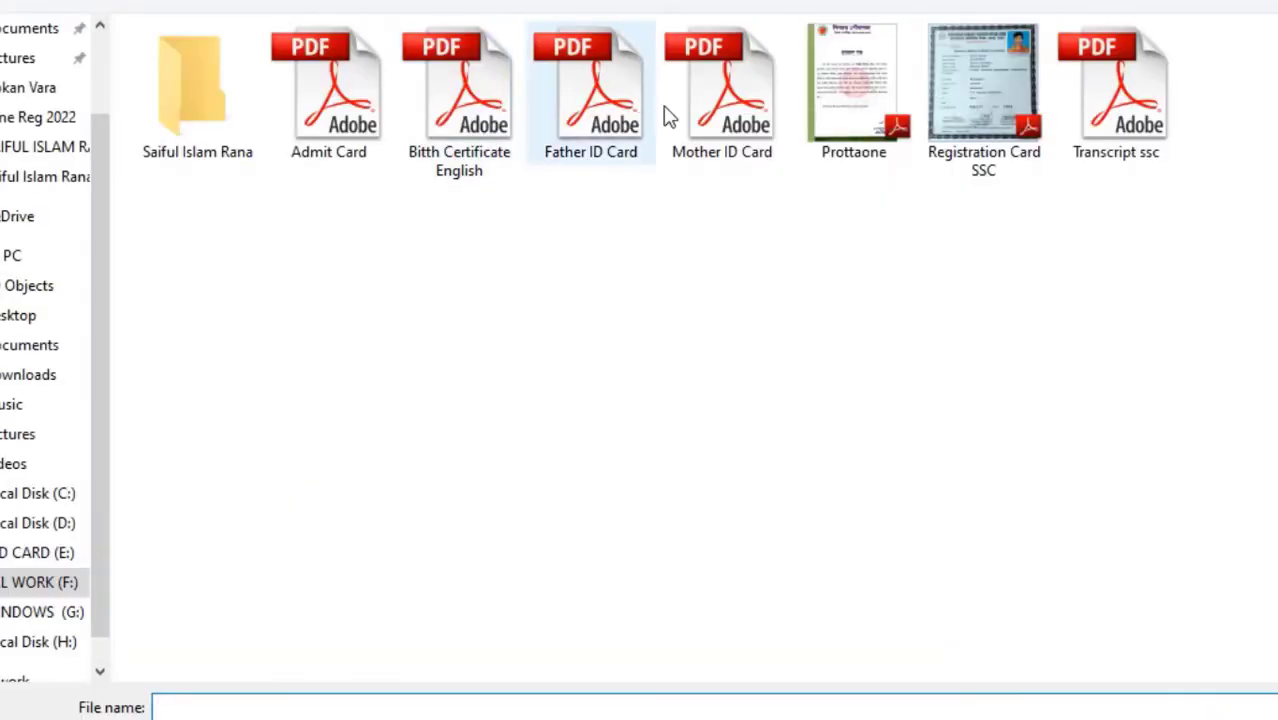
pyautogui.doubleClick(753, 100)
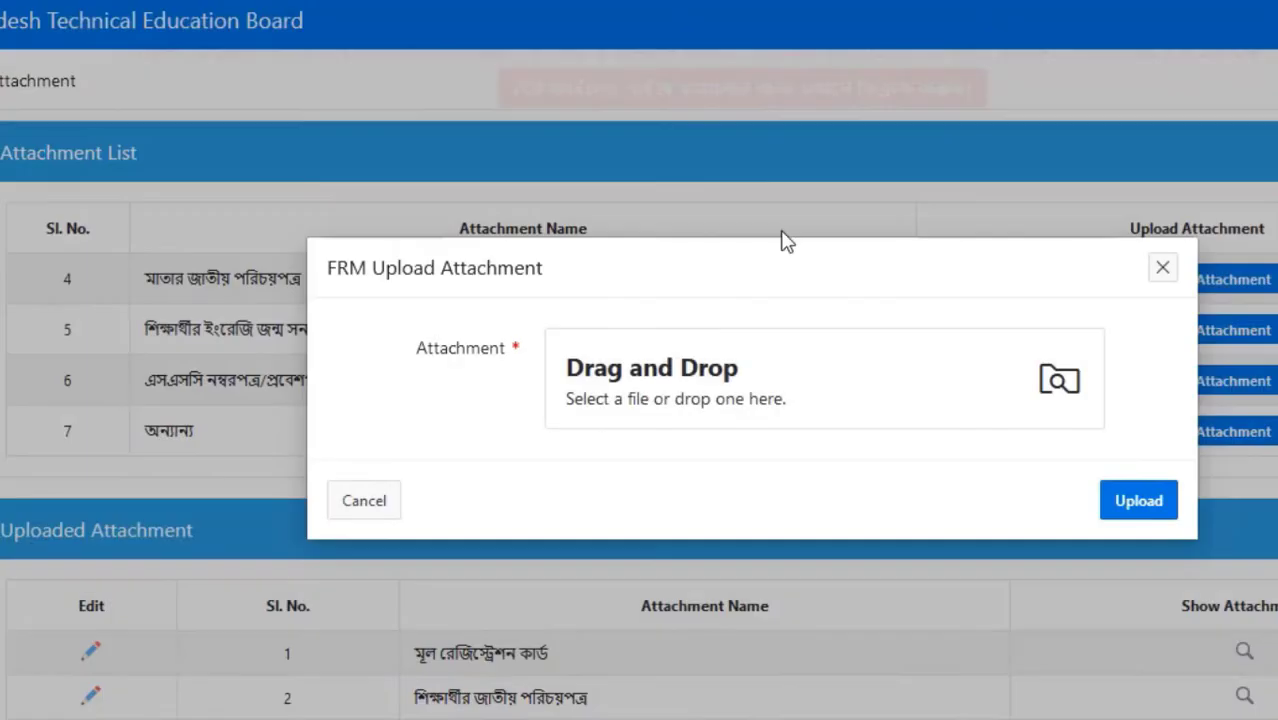
pyautogui.click(1146, 508)
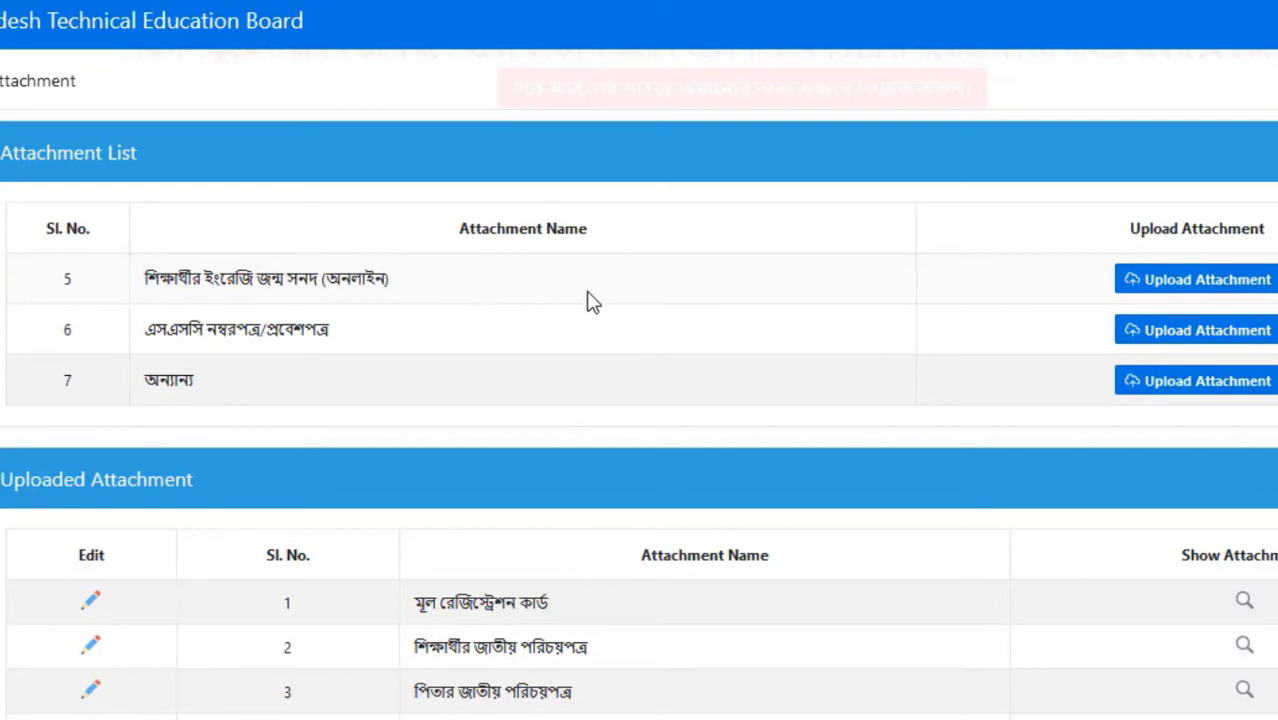
# Upload the 'Bitth Certificate English' PDF as the English birth certificate.
pyautogui.click(1170, 284)
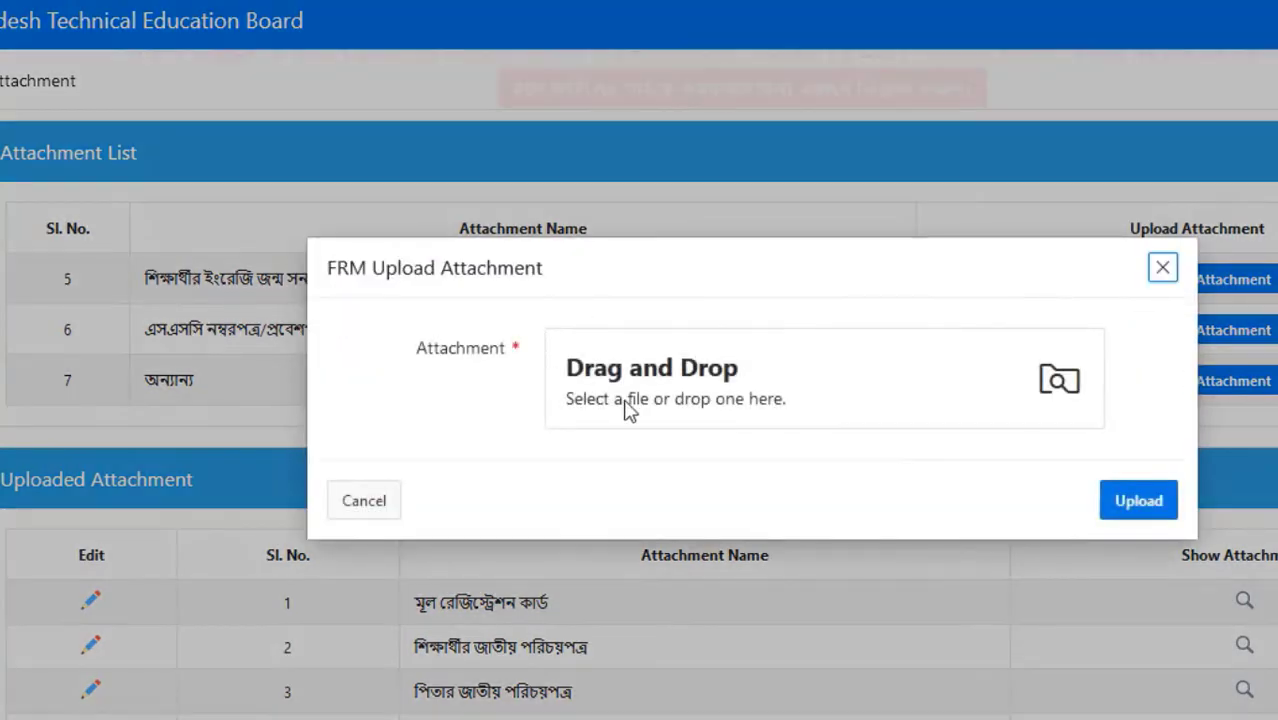
pyautogui.click(1102, 382)
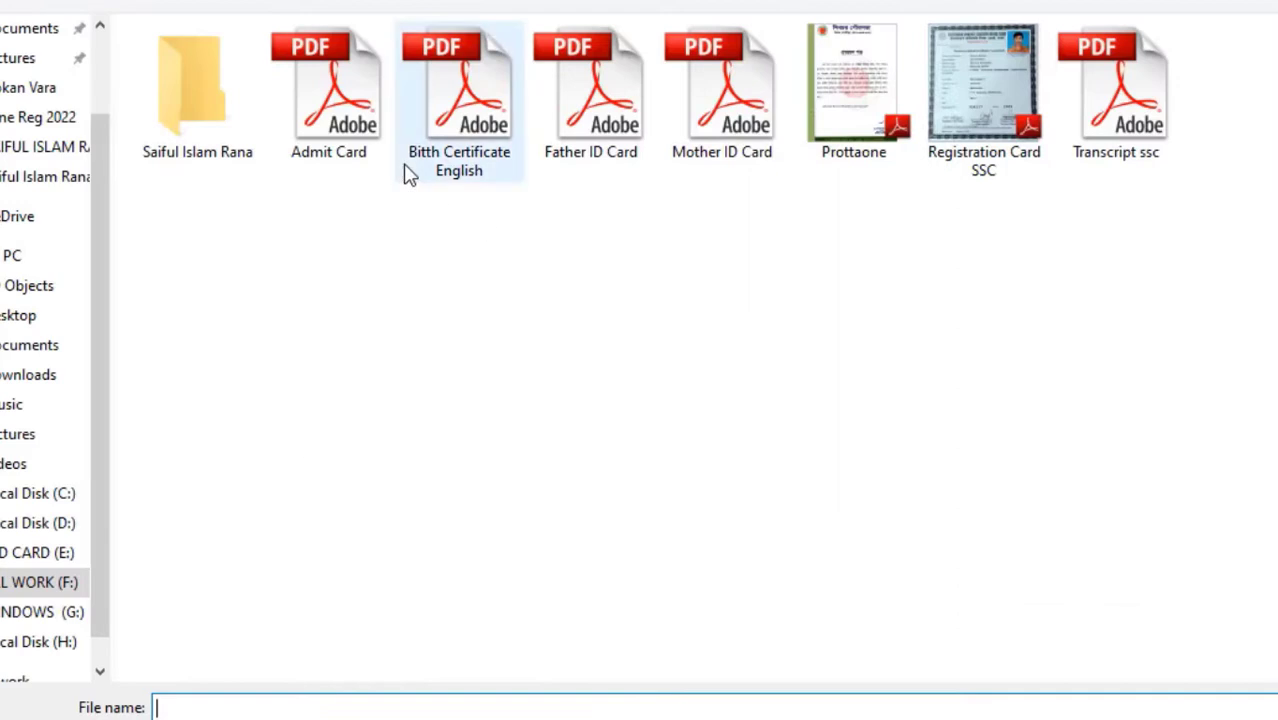
pyautogui.click(440, 100)
pyautogui.rightClick(450, 88)
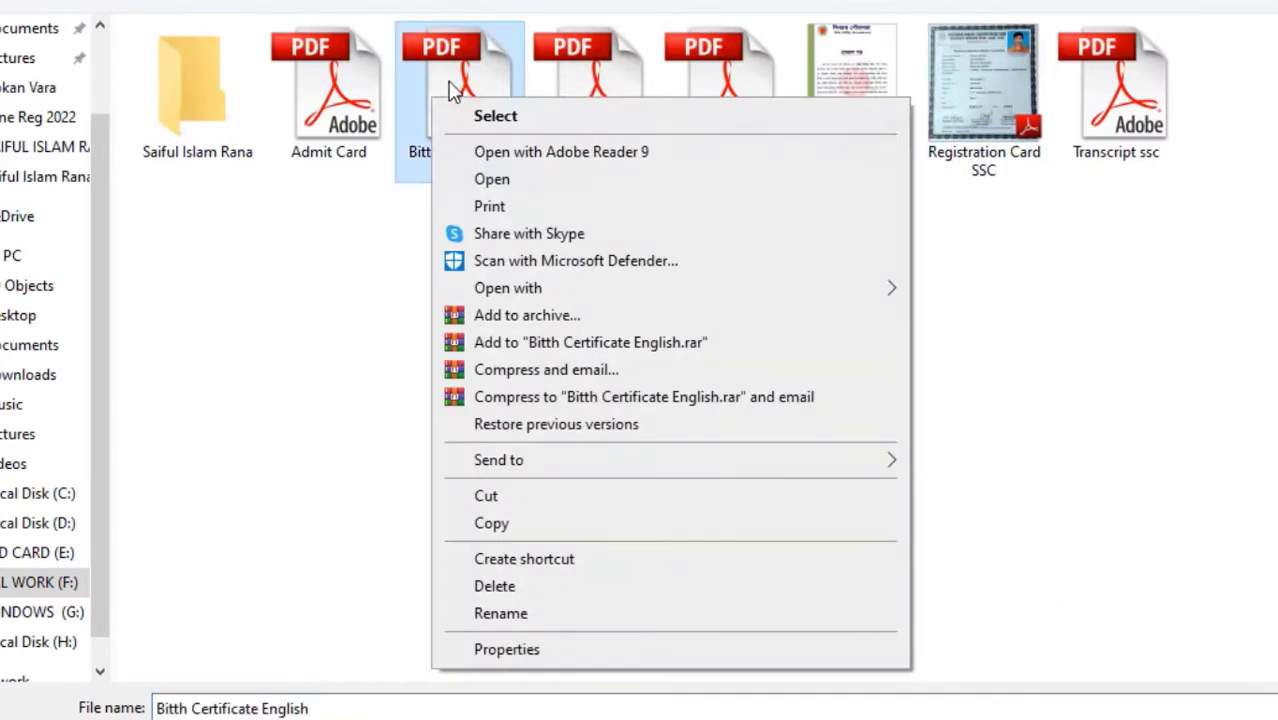
pyautogui.click(470, 85)
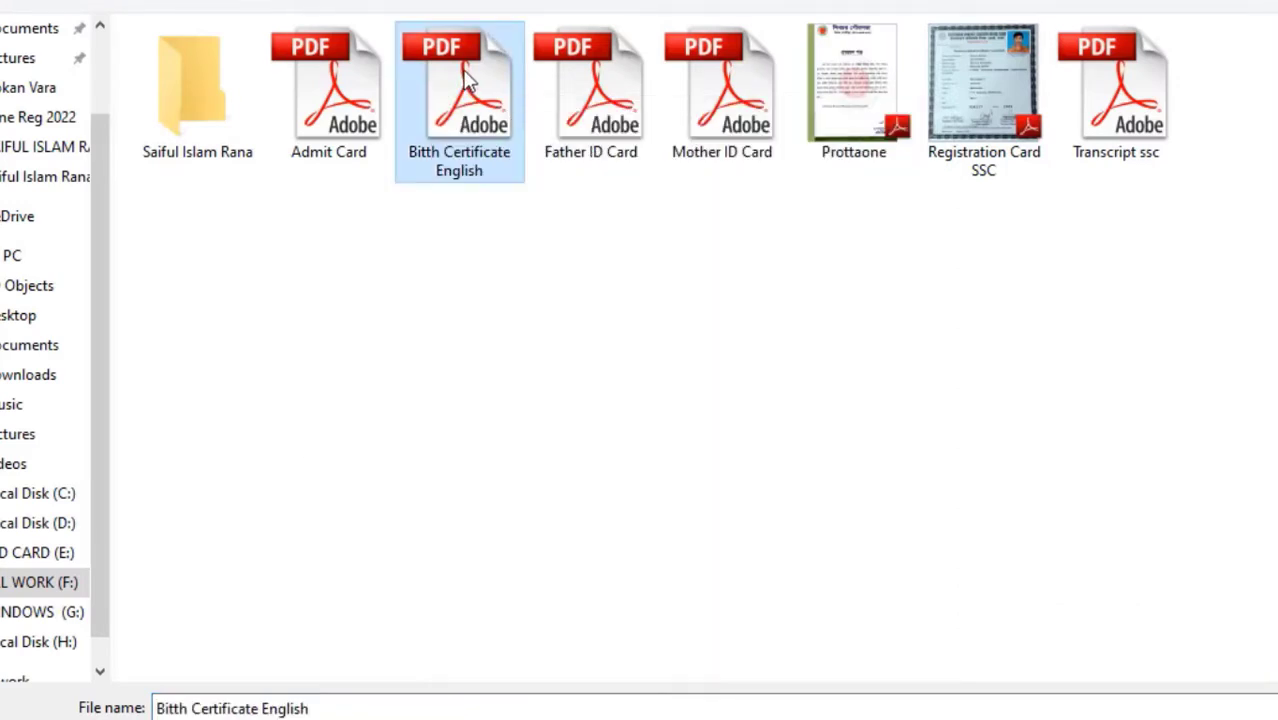
pyautogui.click(1235, 716)
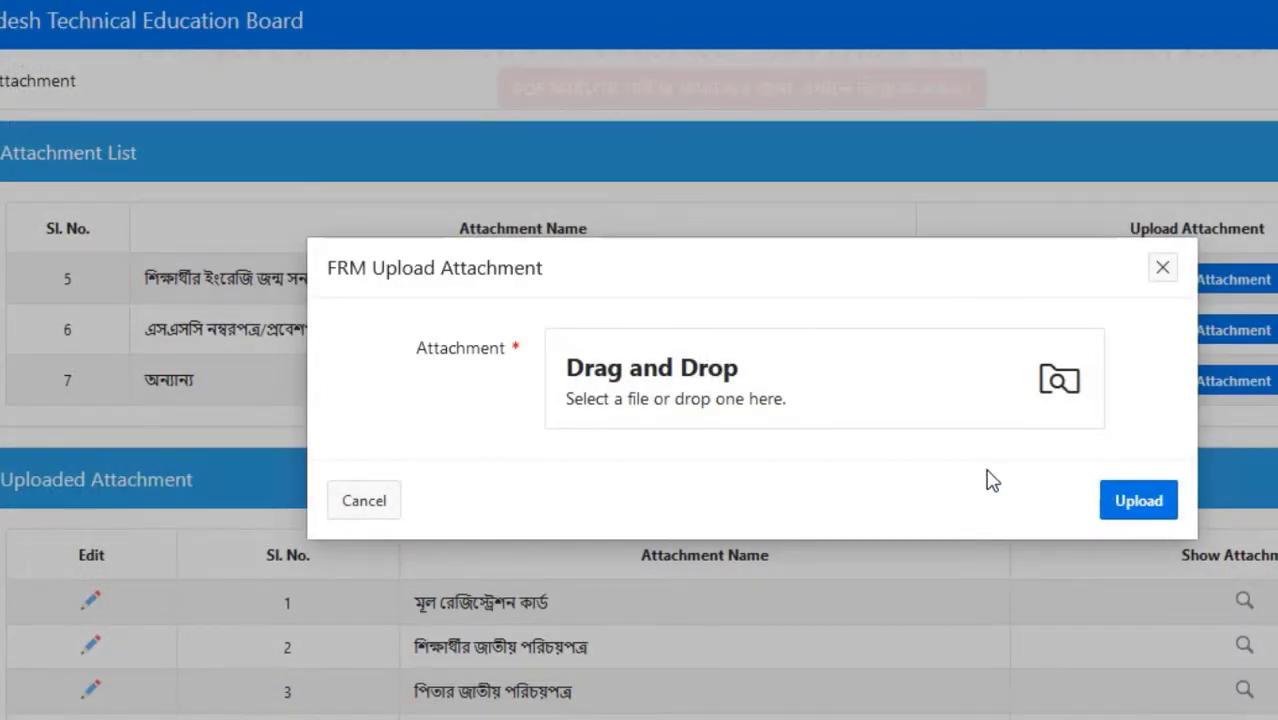
pyautogui.click(1097, 500)
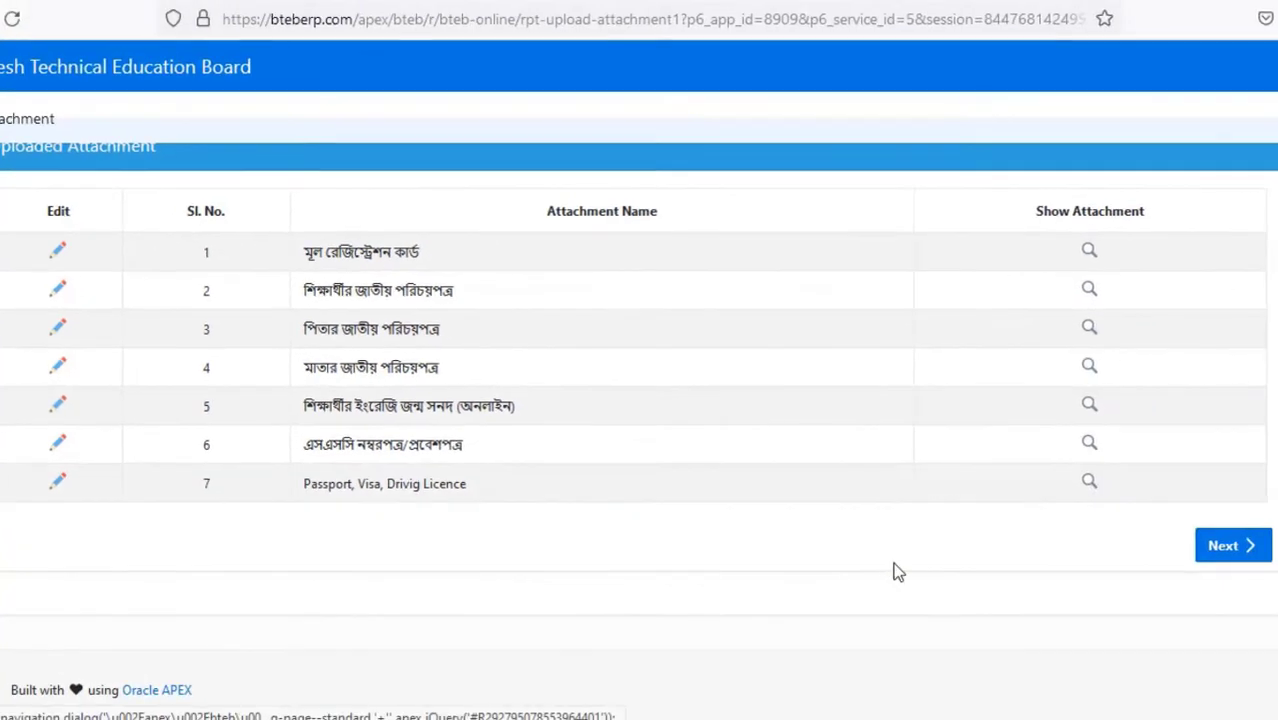
# Move past the attachment step, then go back to Edit Applicant Information and leave the dashboard.
pyautogui.click(1232, 546)
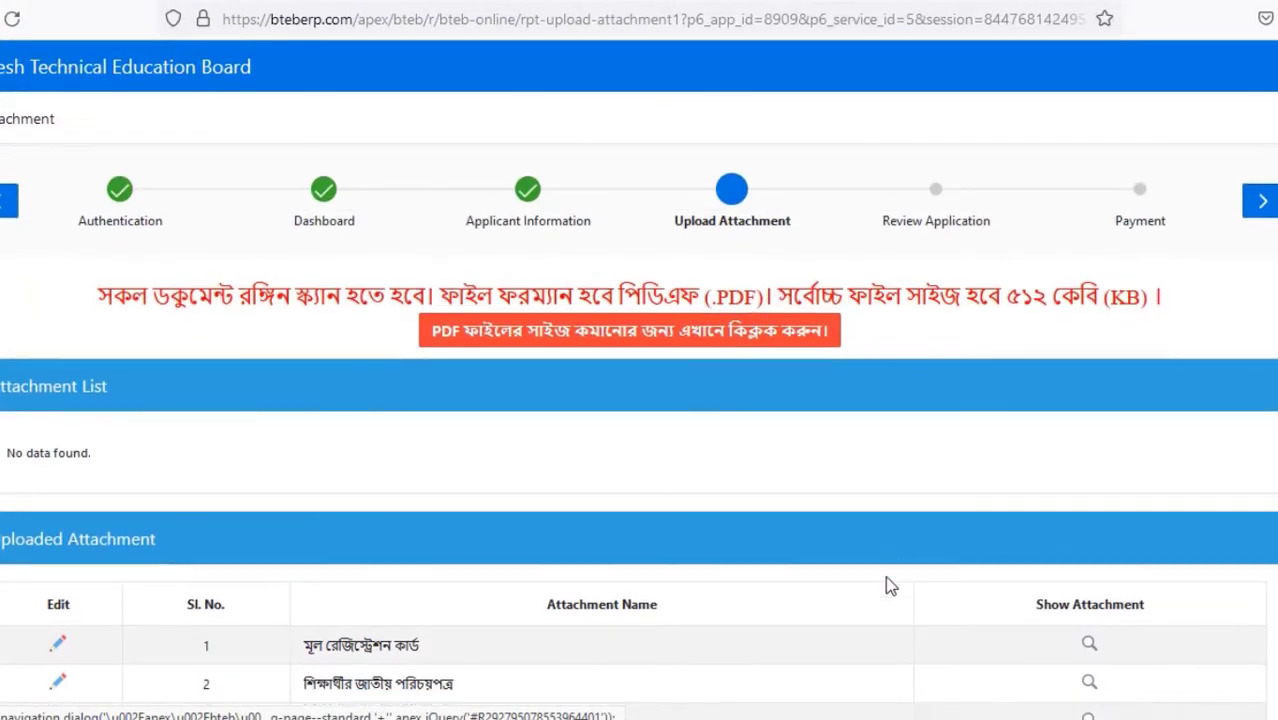
pyautogui.scroll(-5, 1100, 590)
pyautogui.click(1205, 553)
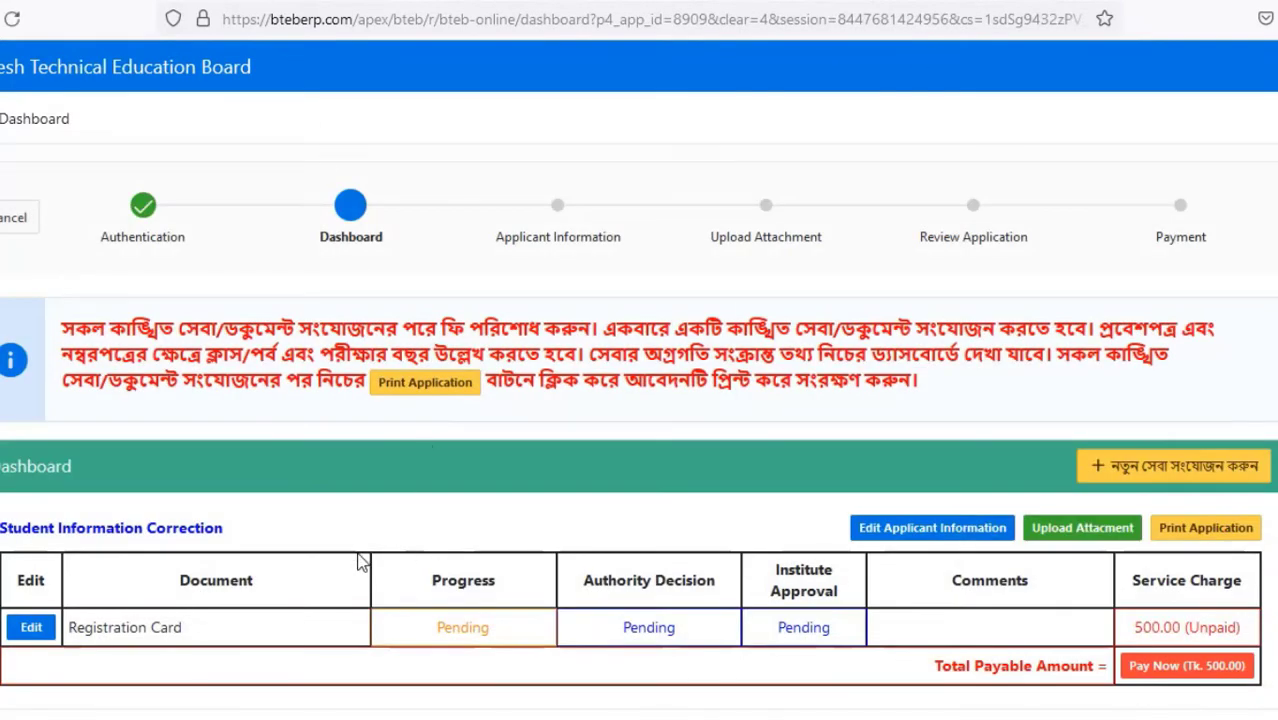
pyautogui.click(908, 529)
pyautogui.click(674, 432)
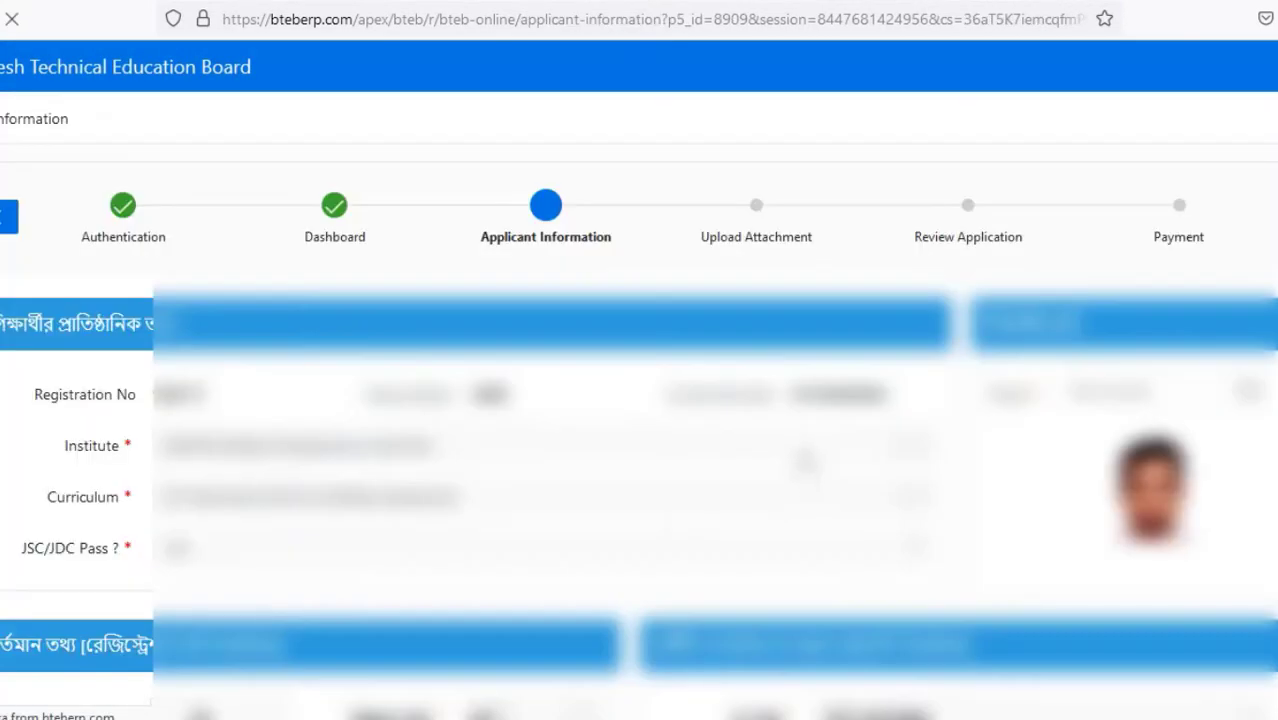
# Return to the Upload Attachment step with all seven documents and proceed to the dashboard.
pyautogui.scroll(-5, 805, 455)
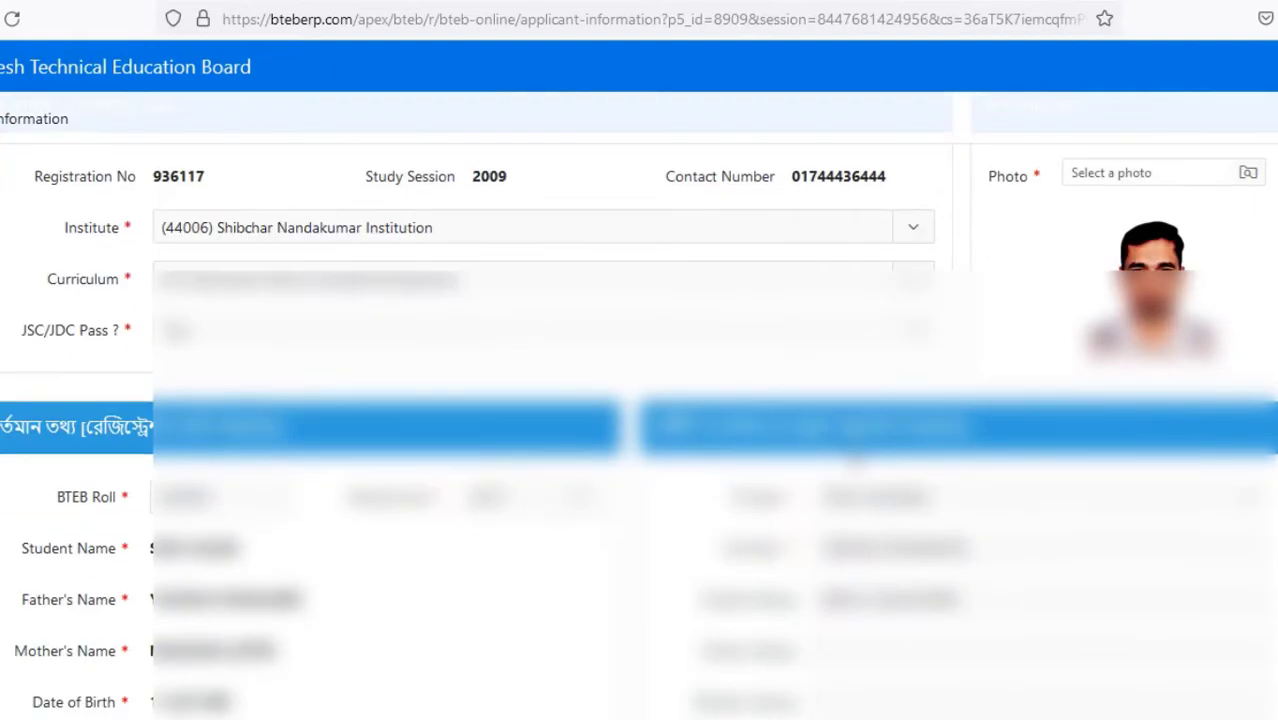
pyautogui.scroll(5, 855, 459)
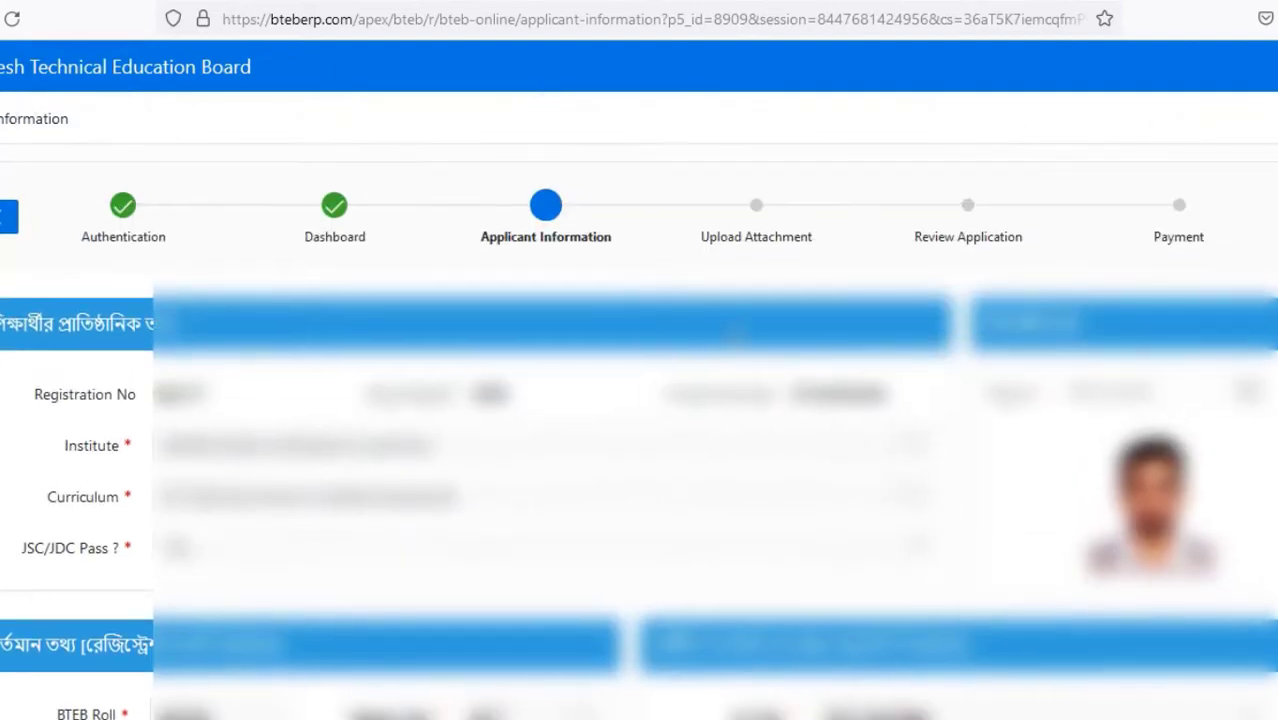
pyautogui.scroll(-15, 640, 400)
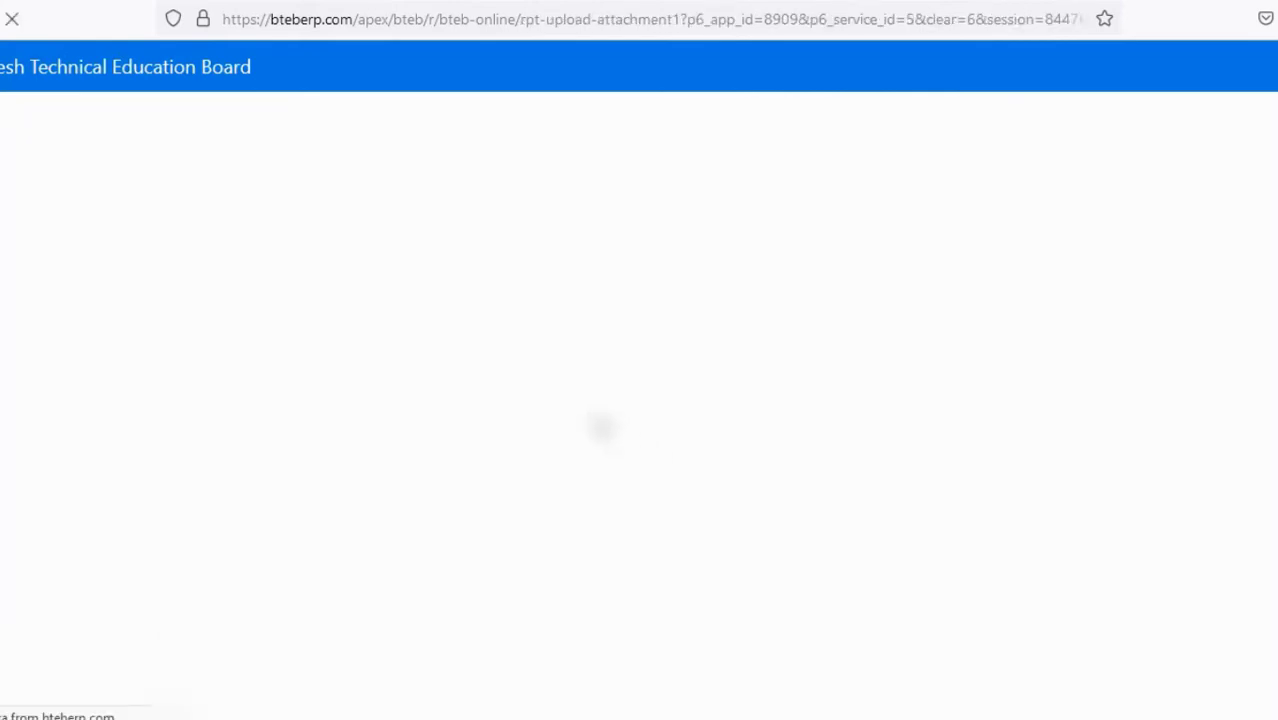
pyautogui.scroll(-3, 940, 472)
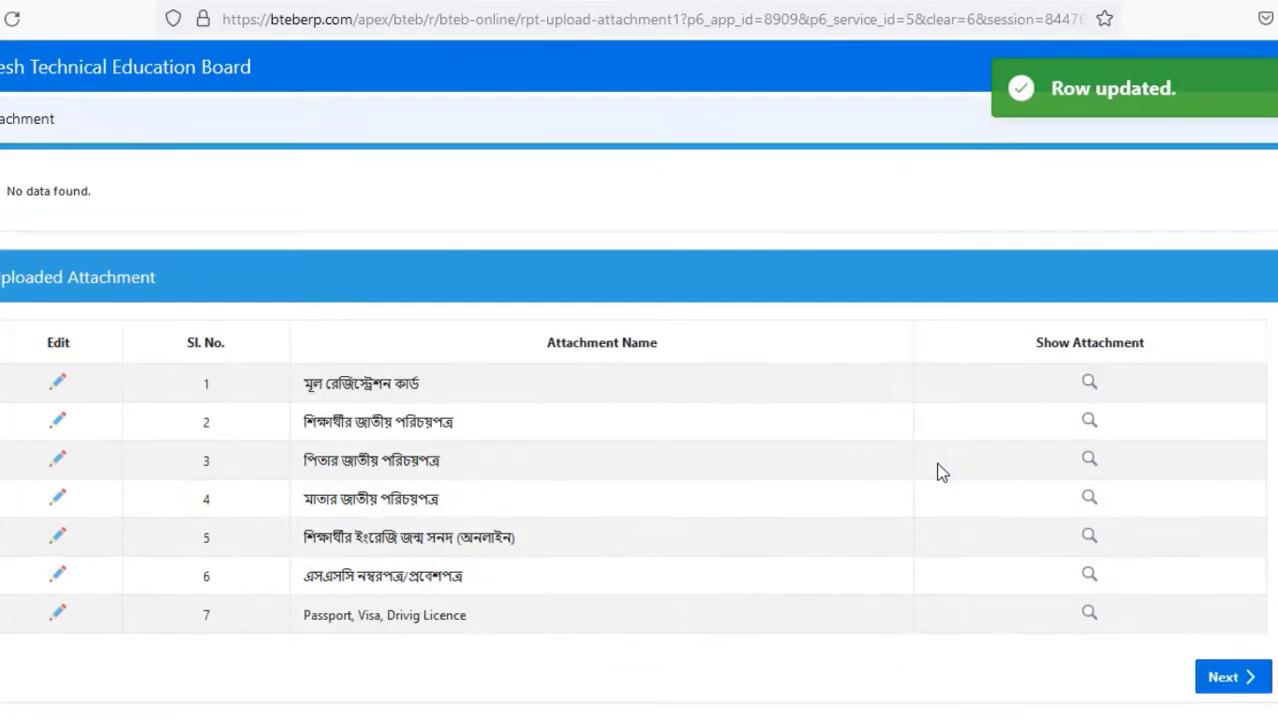
pyautogui.scroll(-2, 940, 472)
pyautogui.scroll(5, 911, 486)
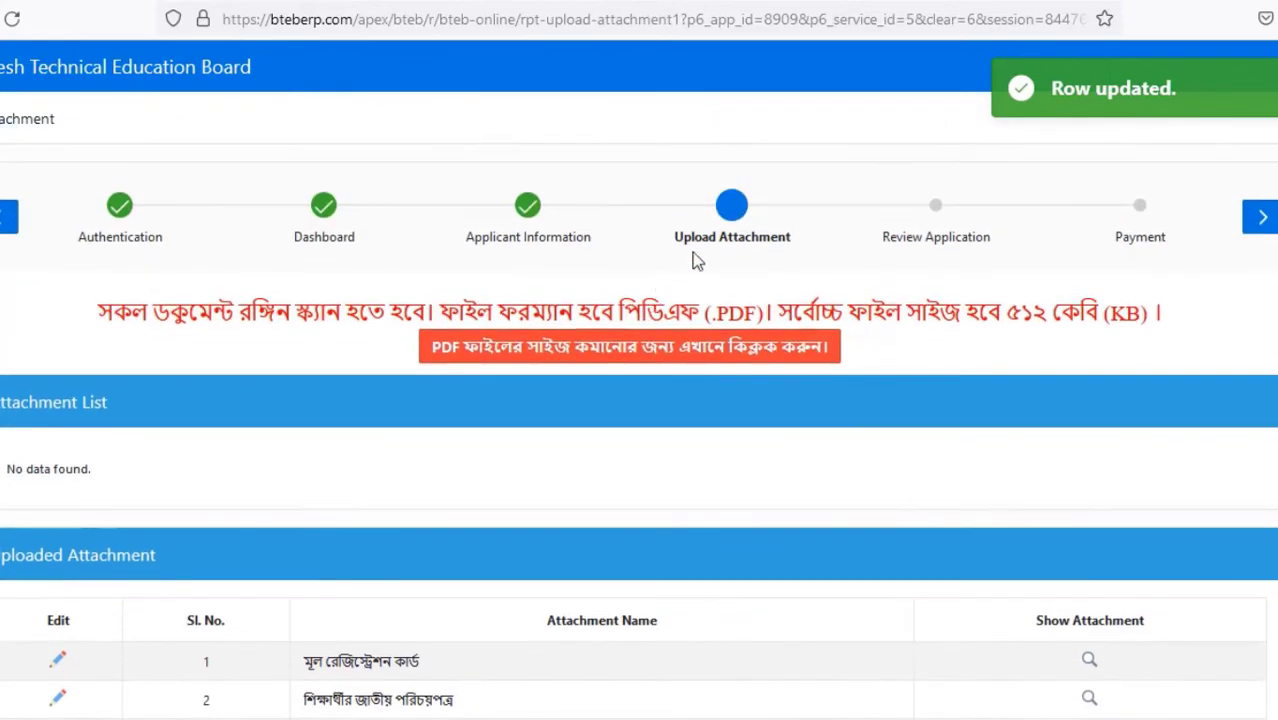
pyautogui.scroll(-5, 815, 321)
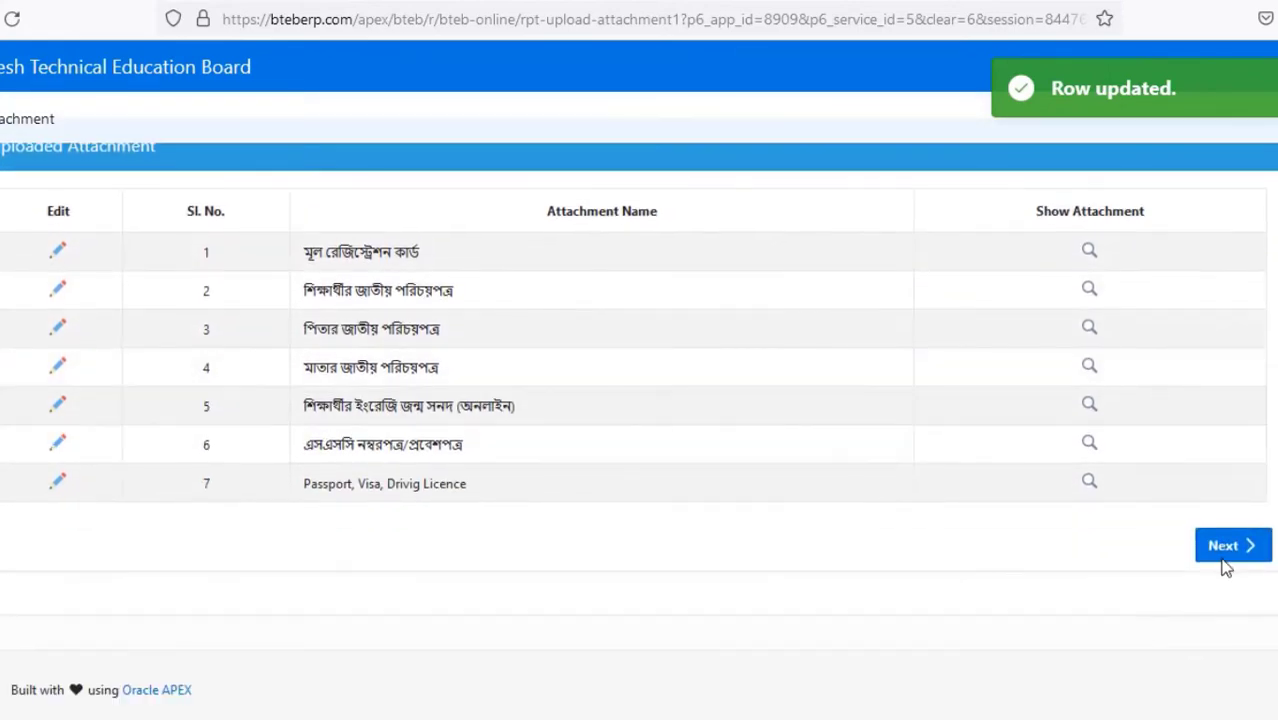
pyautogui.click(1224, 556)
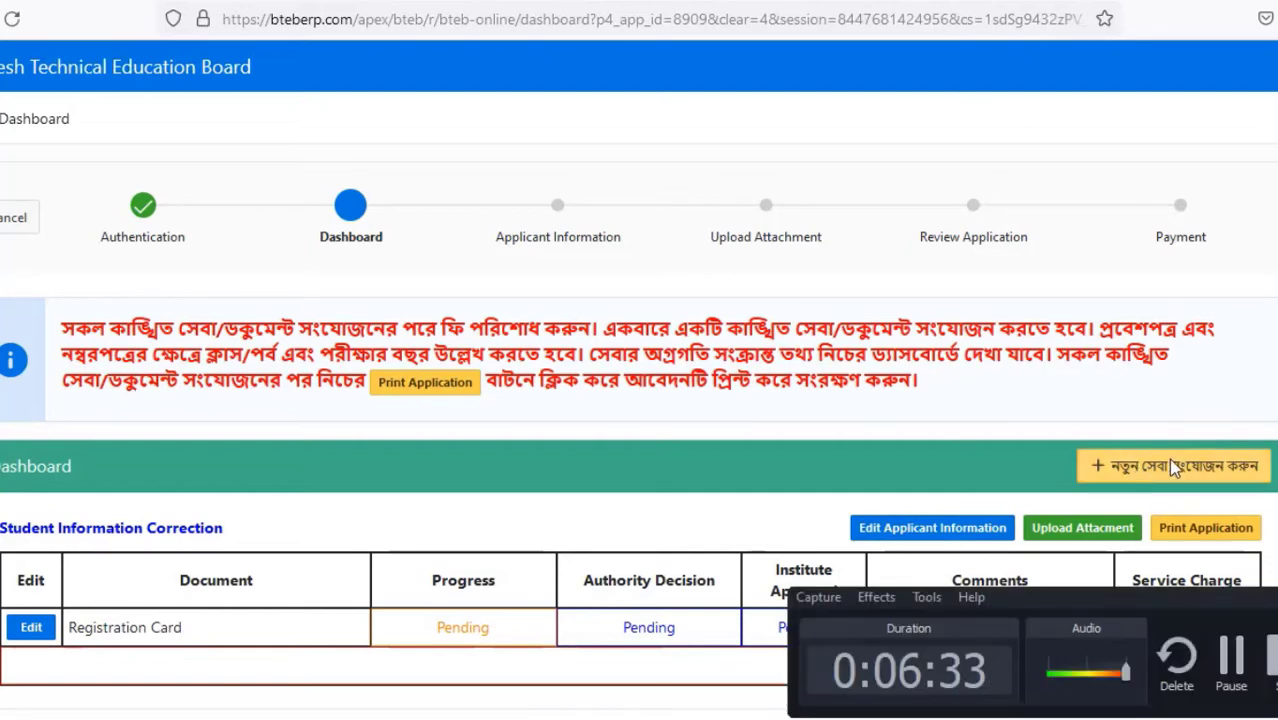
# Start a new Student Information Correction service for the Admit Card, part Nine (IX).
pyautogui.click(1090, 466)
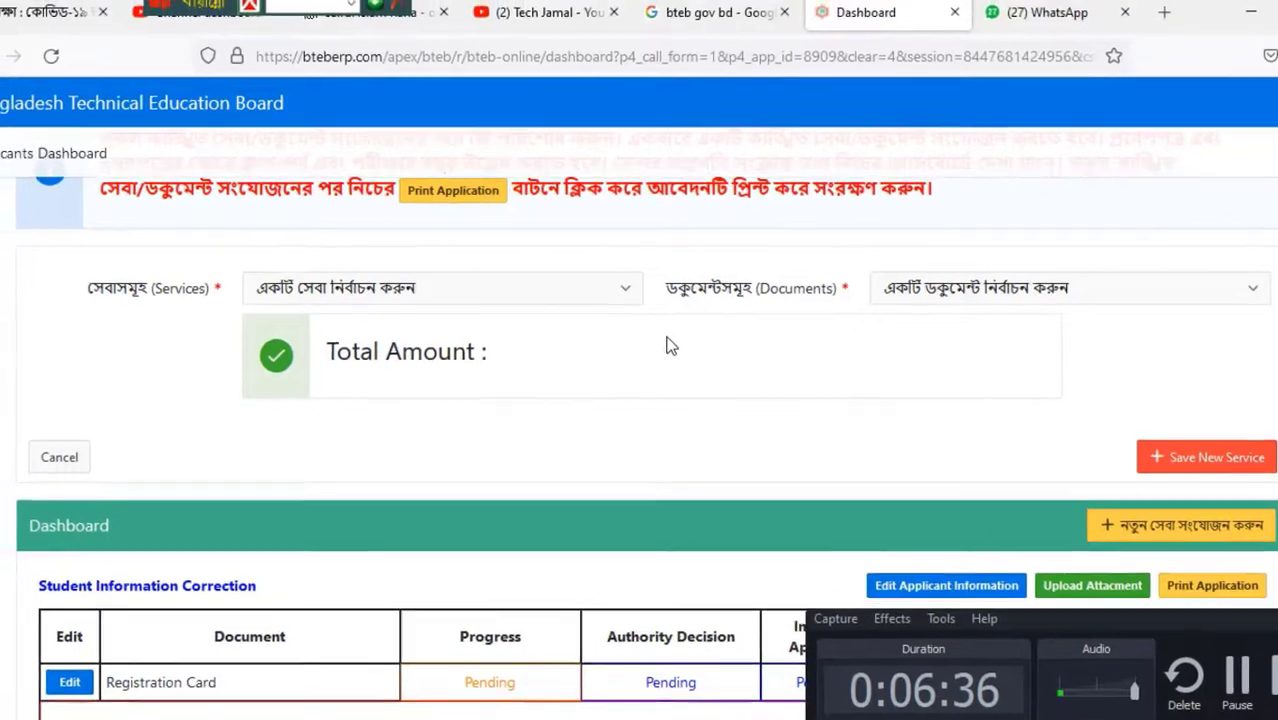
pyautogui.scroll(-3, 700, 340)
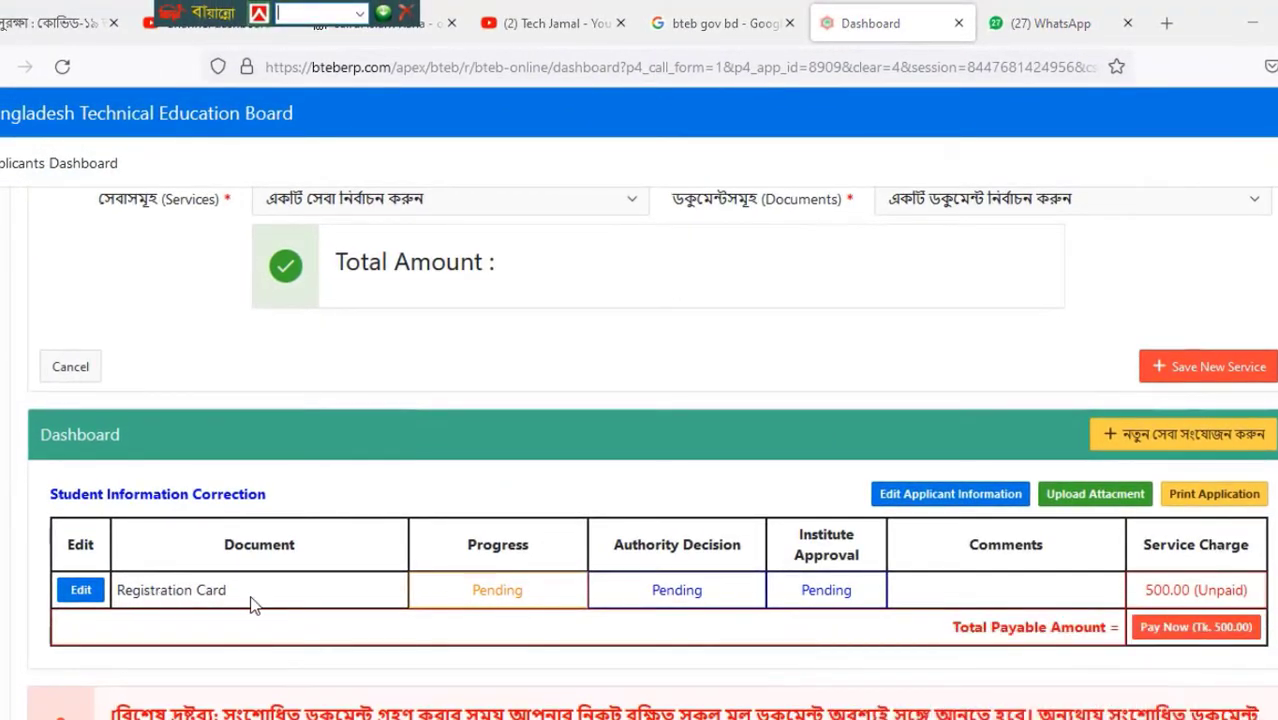
pyautogui.scroll(2, 884, 478)
pyautogui.scroll(-1, 933, 383)
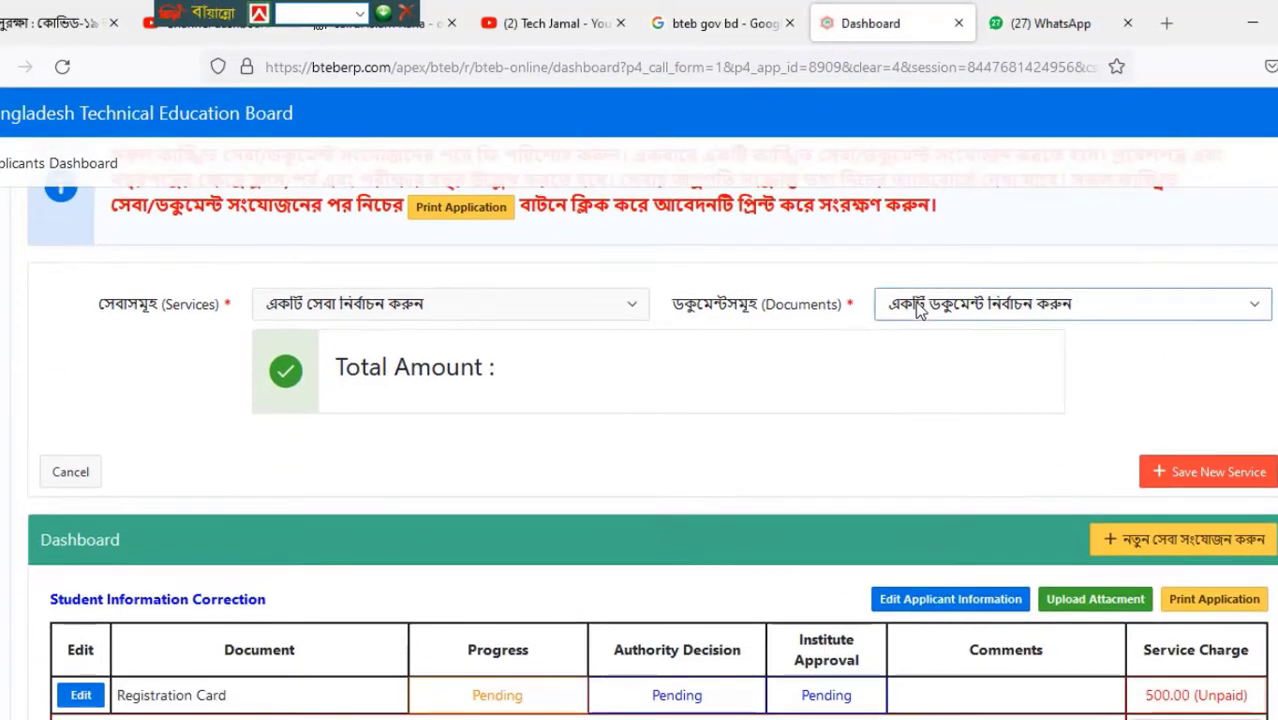
pyautogui.click(922, 305)
pyautogui.click(325, 304)
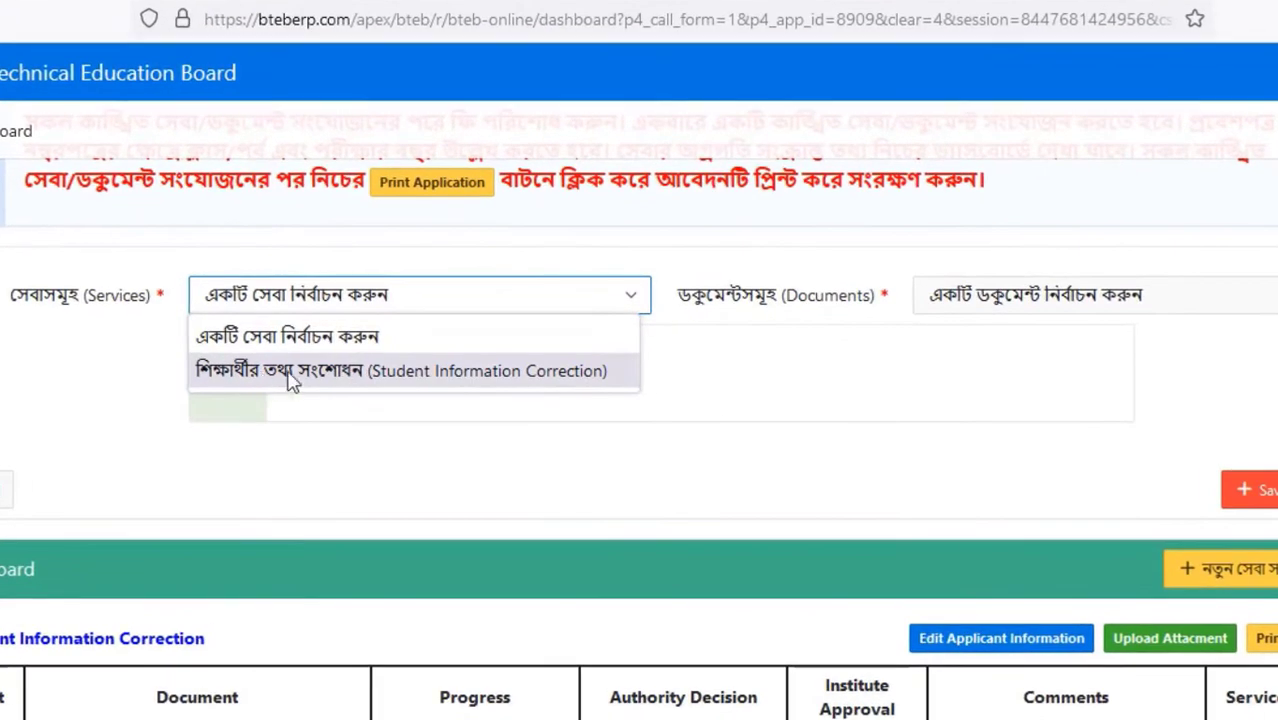
pyautogui.click(421, 367)
pyautogui.click(1045, 298)
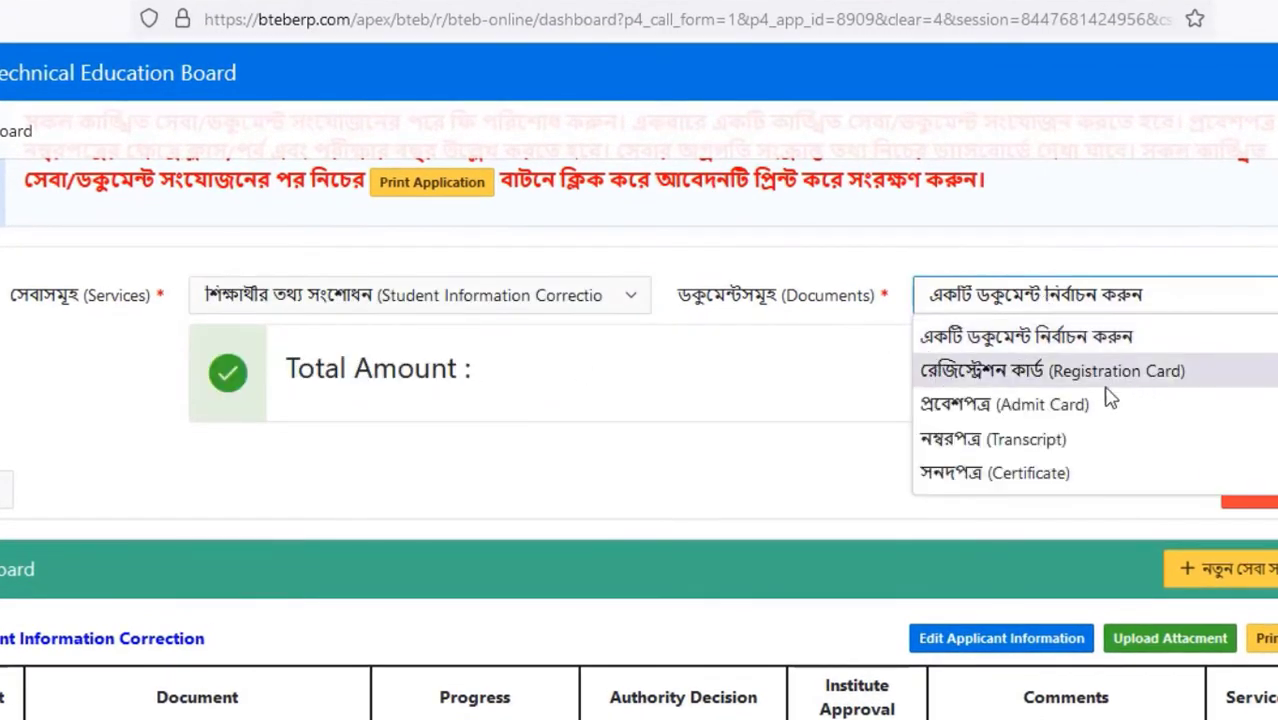
pyautogui.click(932, 420)
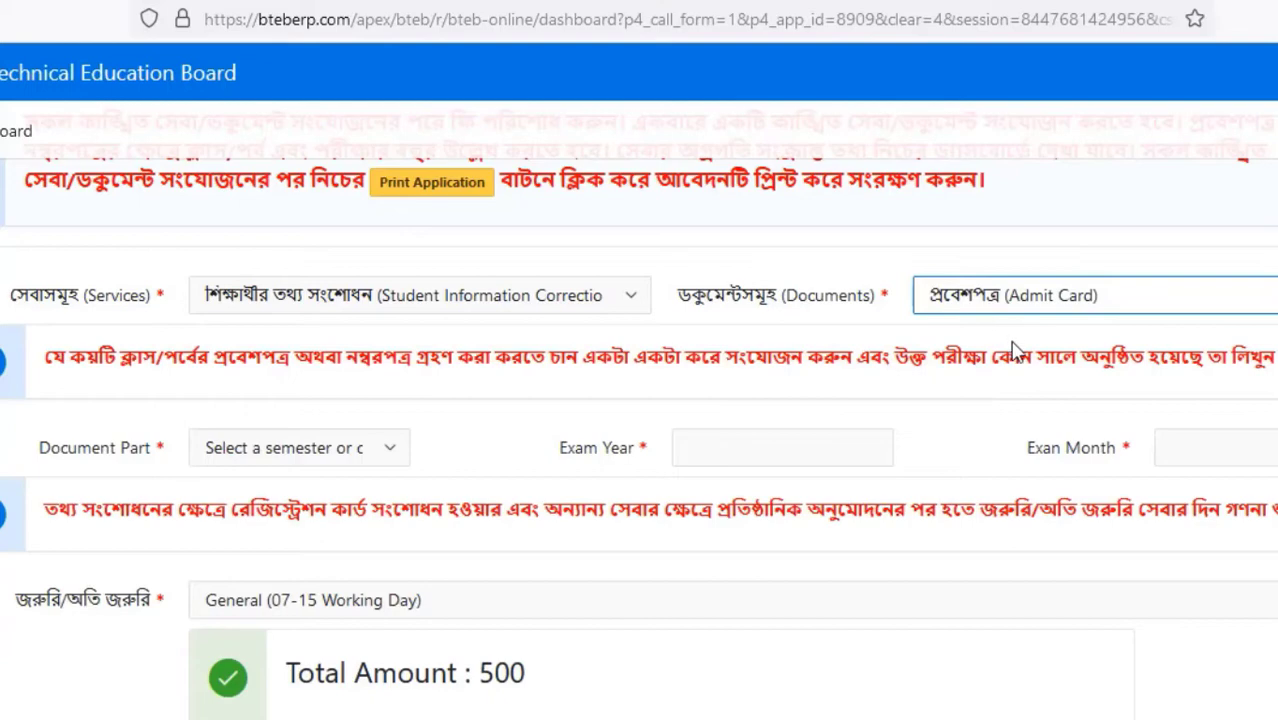
pyautogui.click(995, 295)
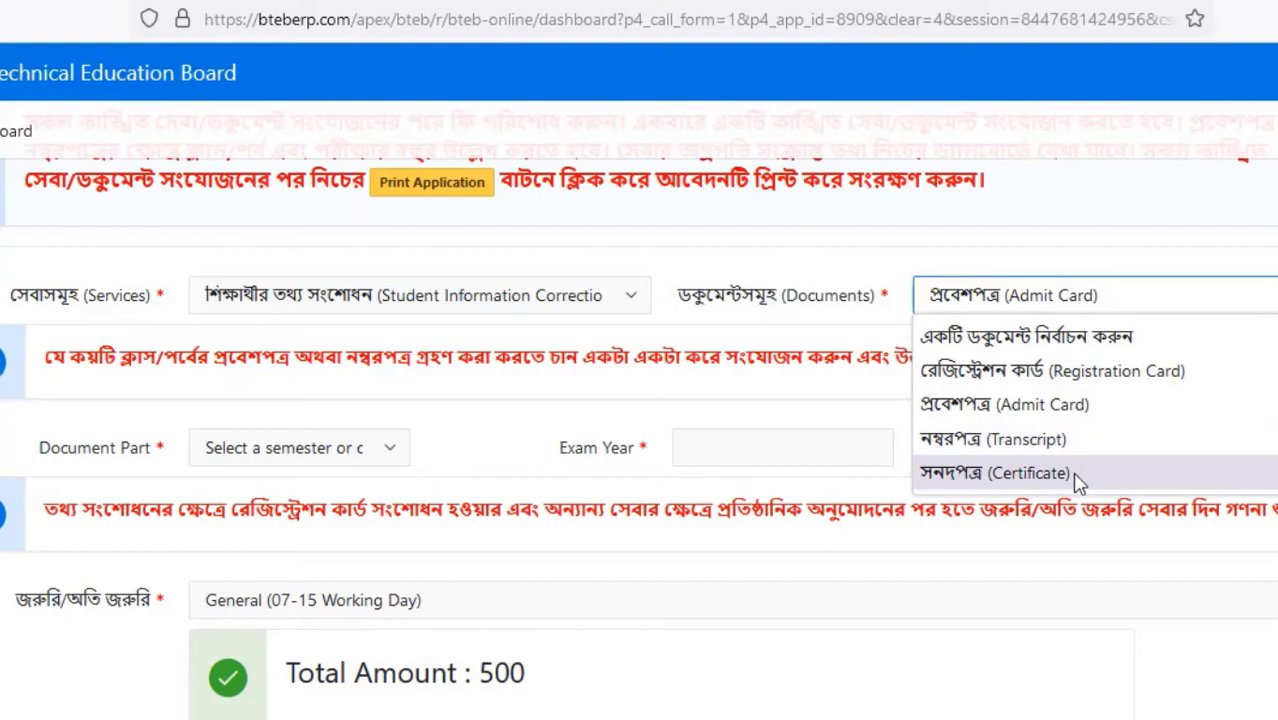
pyautogui.click(952, 405)
pyautogui.click(300, 466)
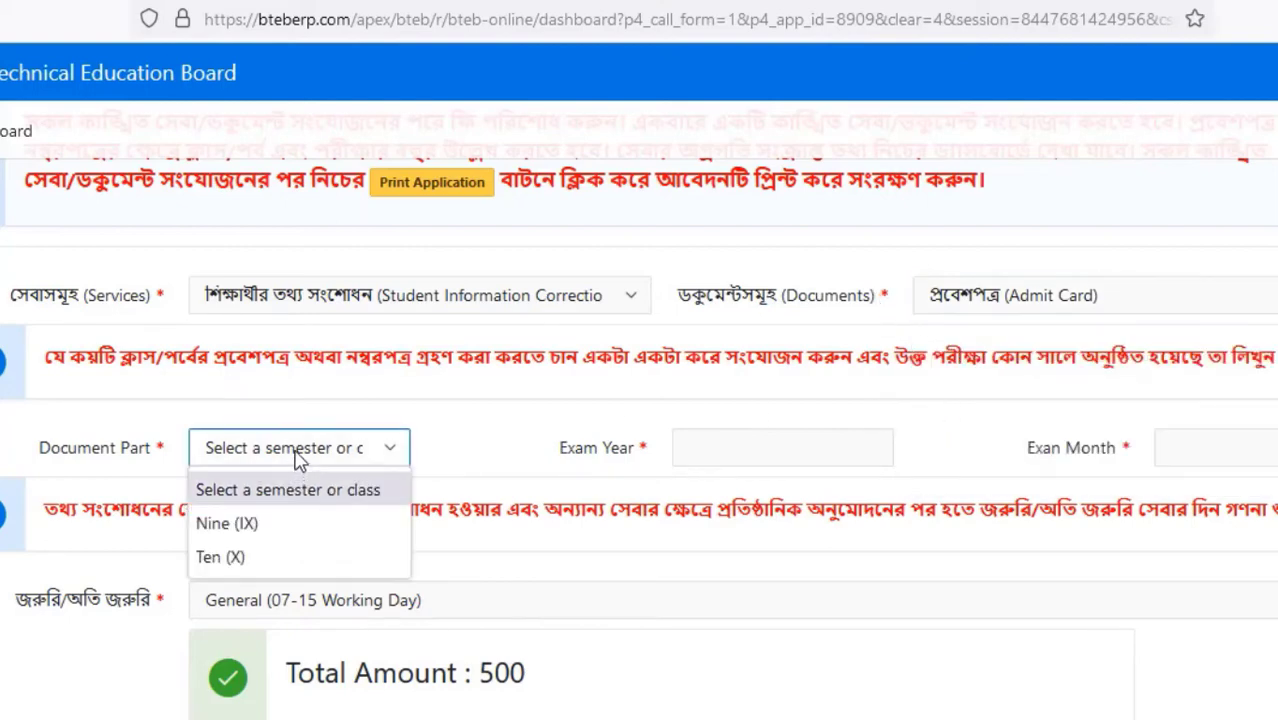
pyautogui.click(228, 530)
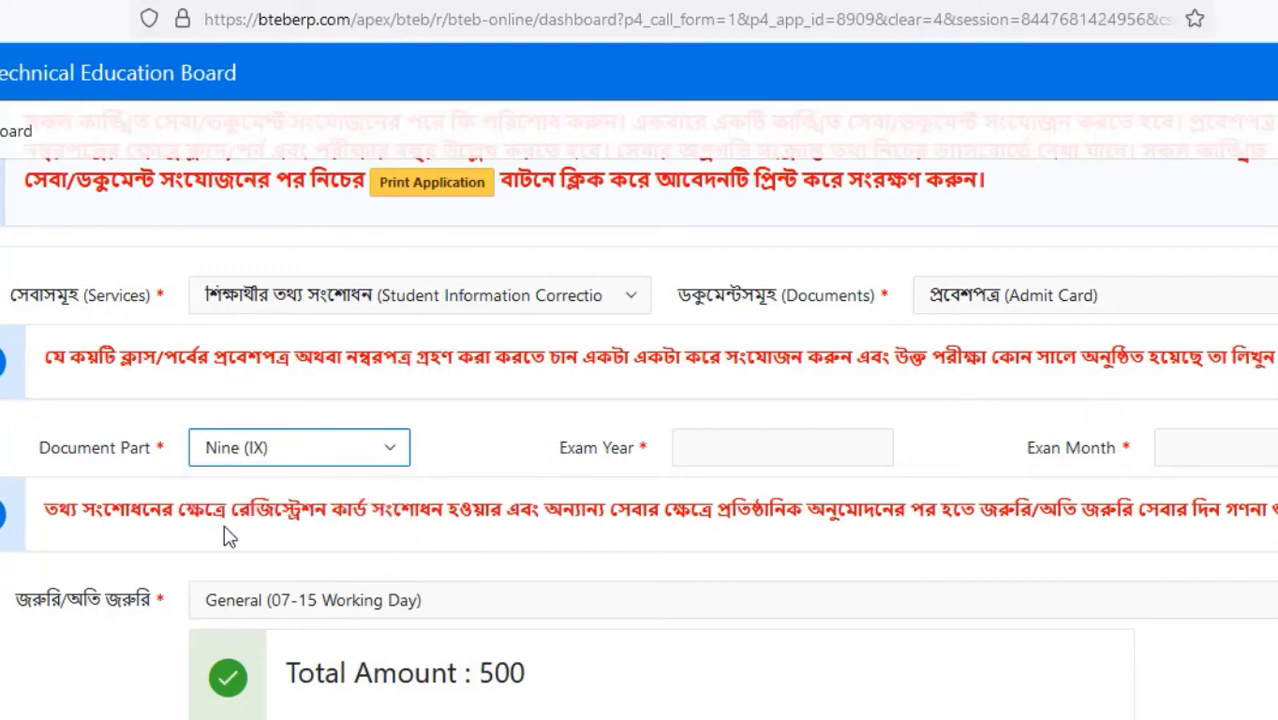
# Compare the fees for General, Very Urgent and Urgent priority.
pyautogui.click(702, 462)
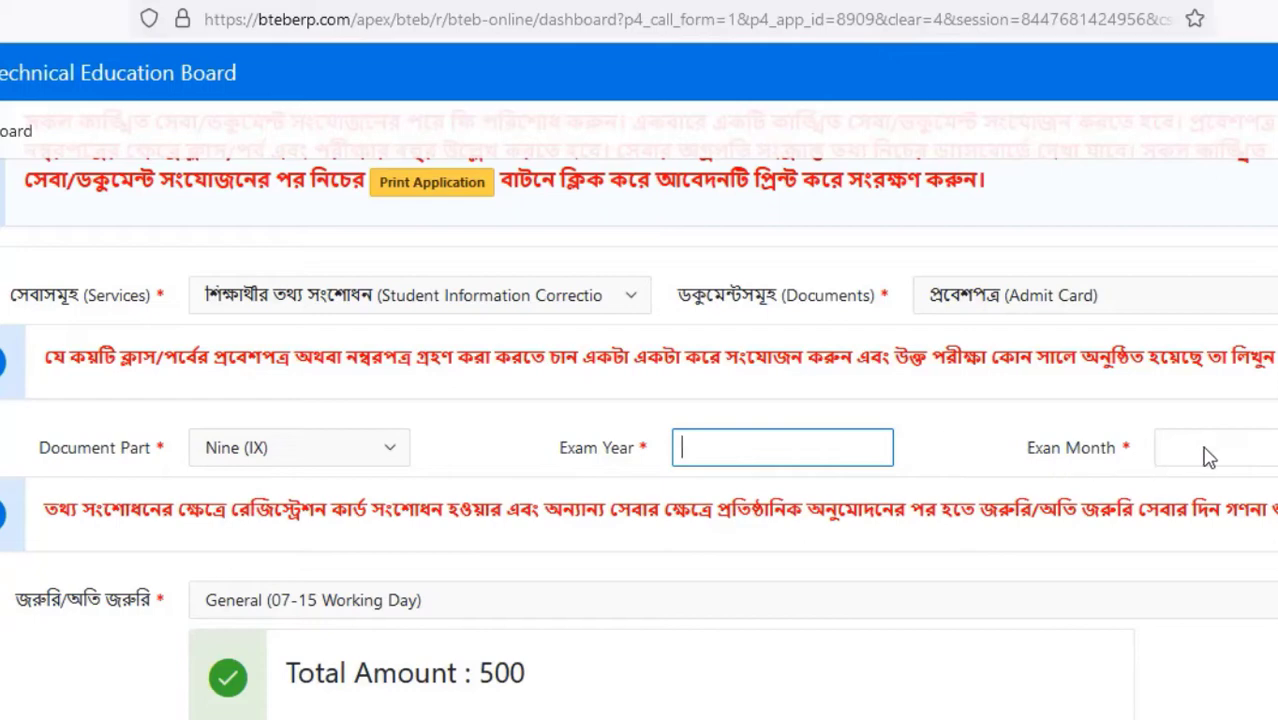
pyautogui.scroll(-2, 655, 545)
pyautogui.click(452, 485)
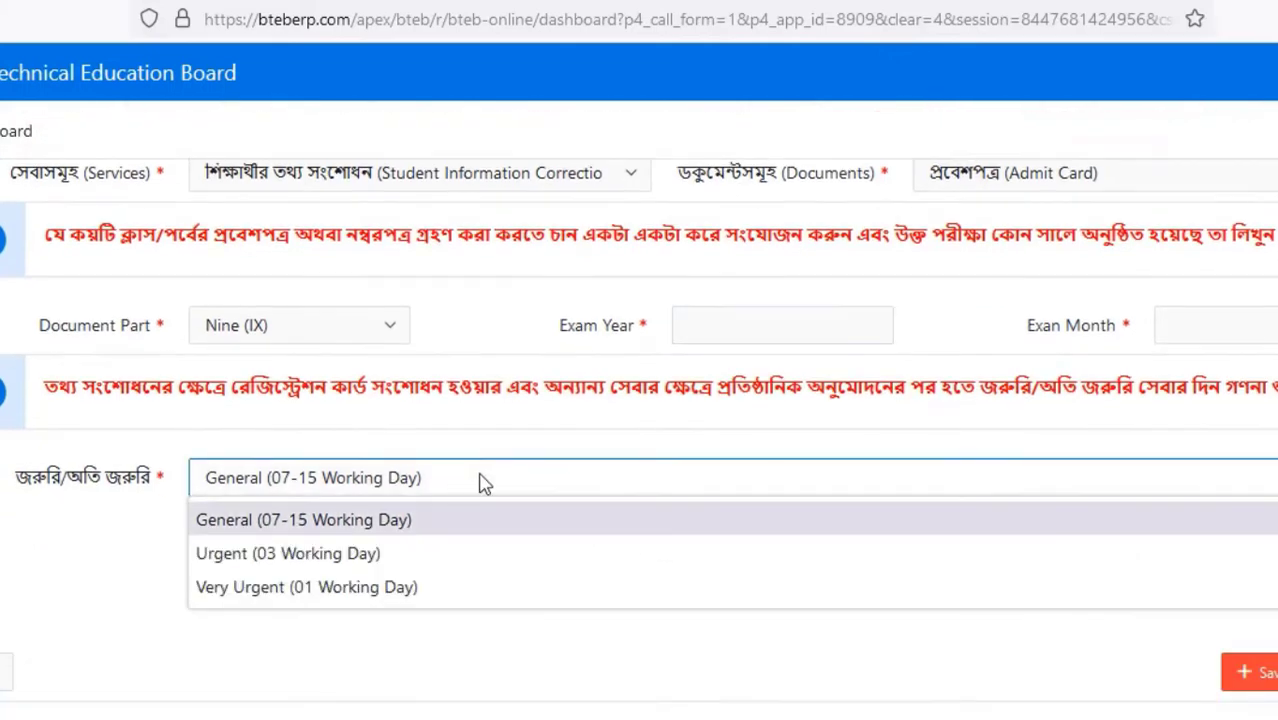
pyautogui.click(478, 480)
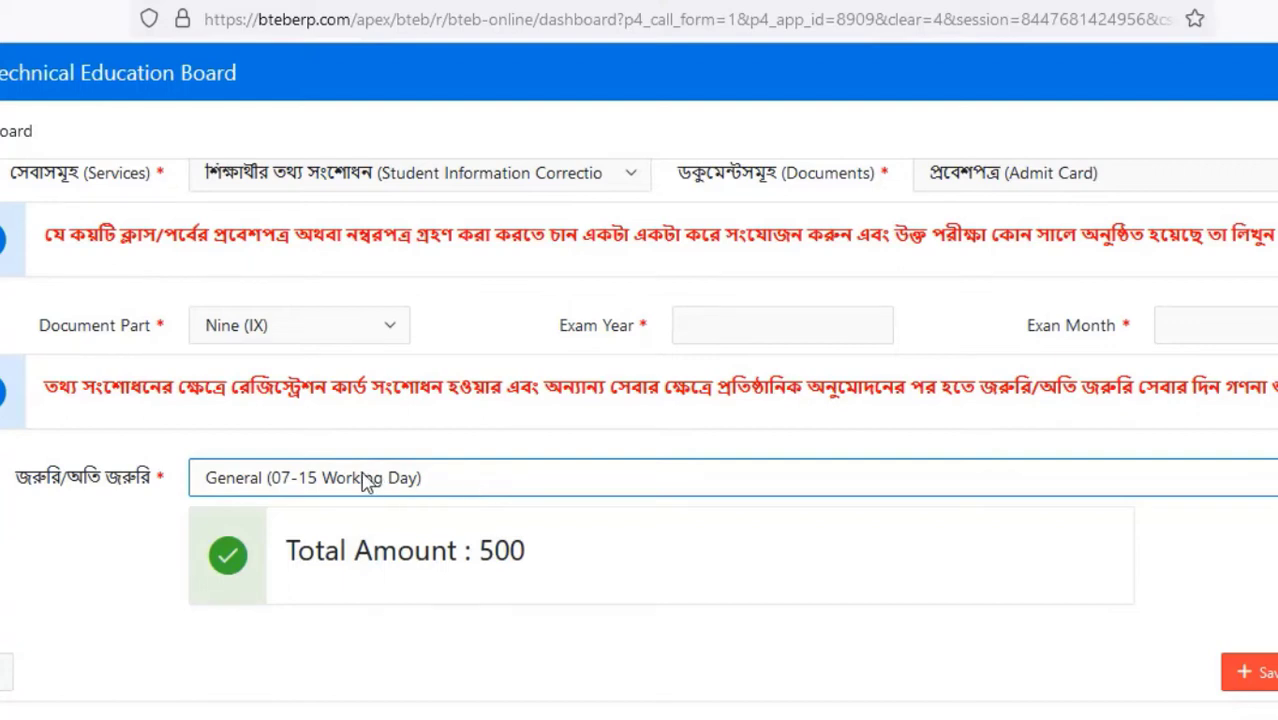
pyautogui.click(300, 485)
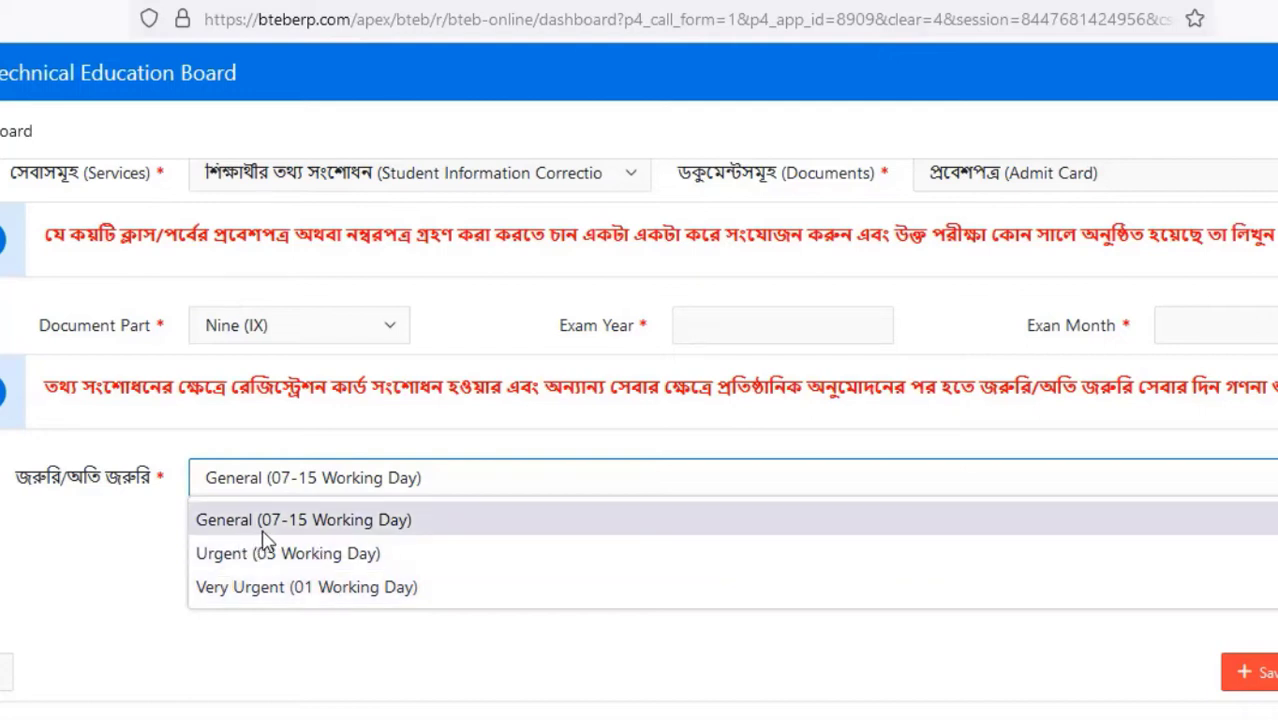
pyautogui.click(299, 590)
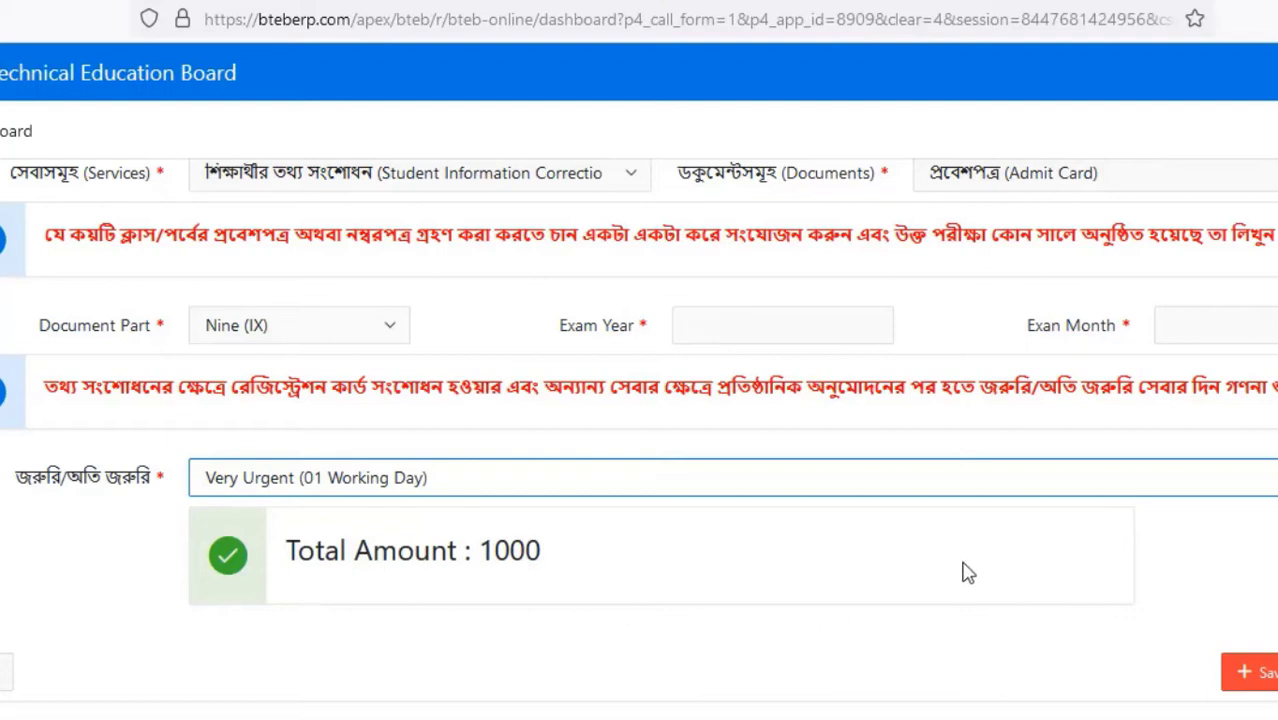
pyautogui.click(449, 494)
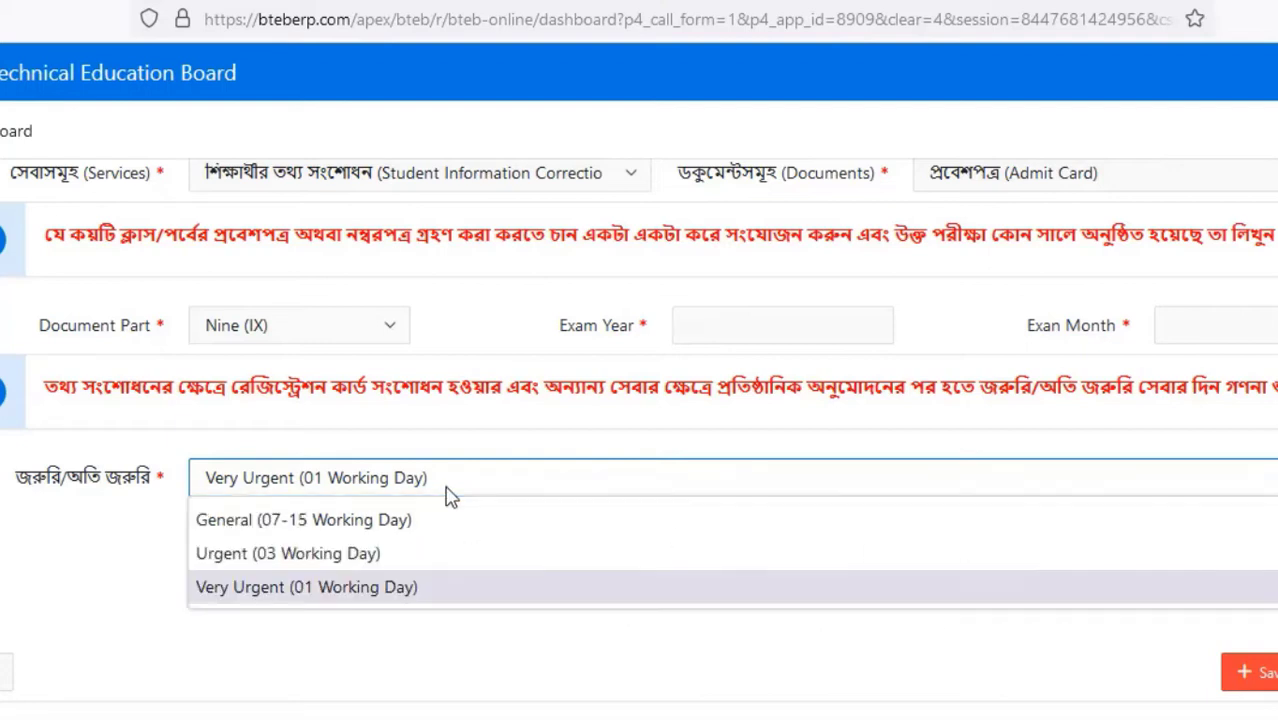
pyautogui.click(294, 565)
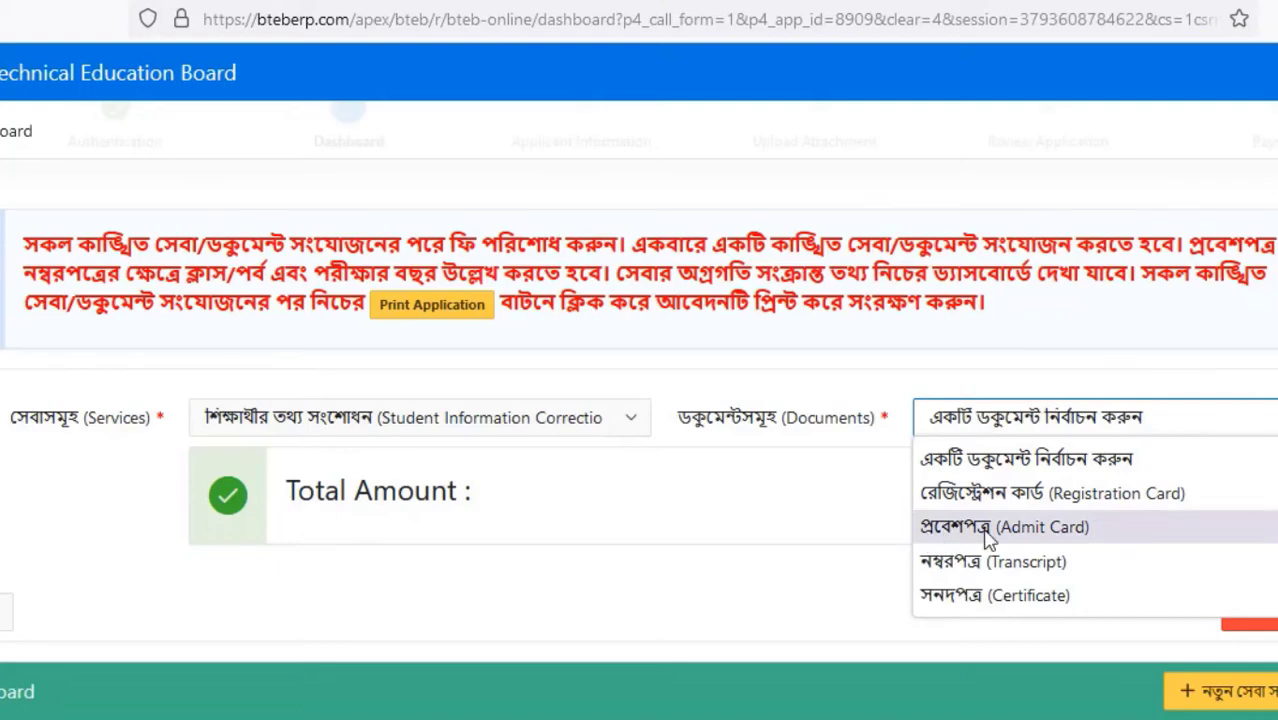
# Reselect Admit Card and Nine (IX), then enter exam year 2009 and exam month November.
pyautogui.click(985, 538)
pyautogui.scroll(-1, 400, 420)
pyautogui.click(300, 448)
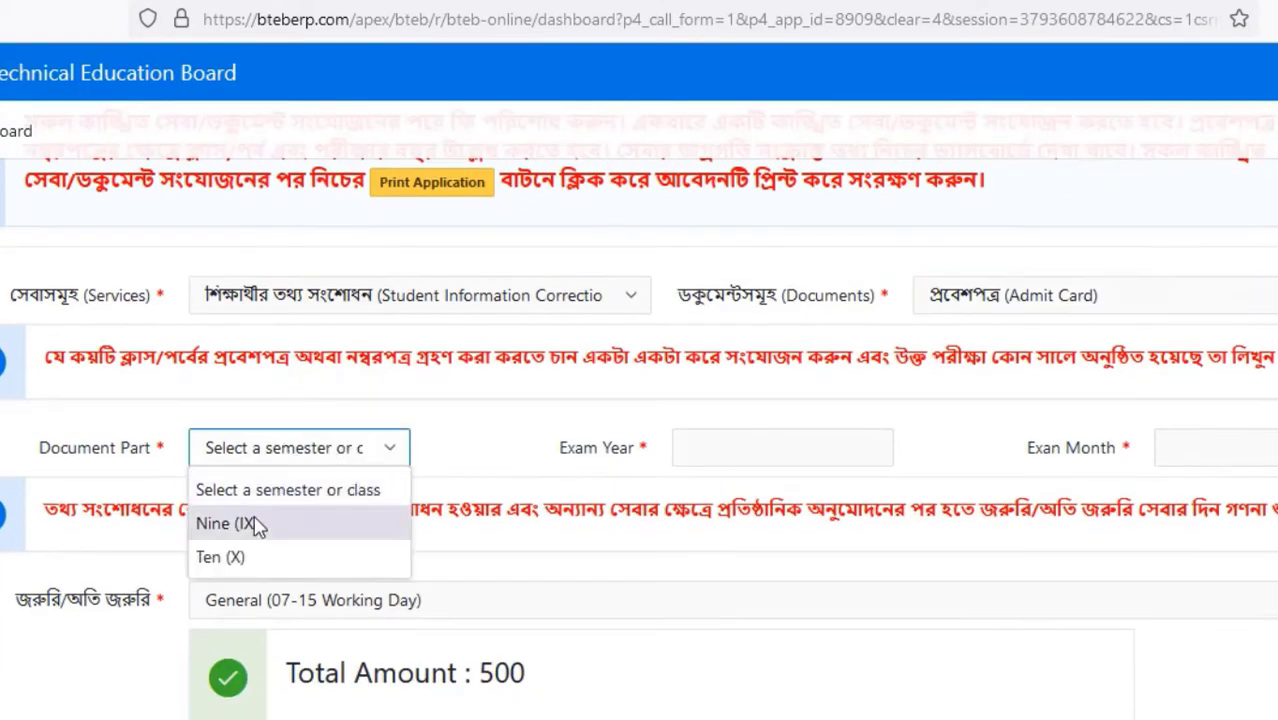
pyautogui.click(256, 525)
pyautogui.click(757, 452)
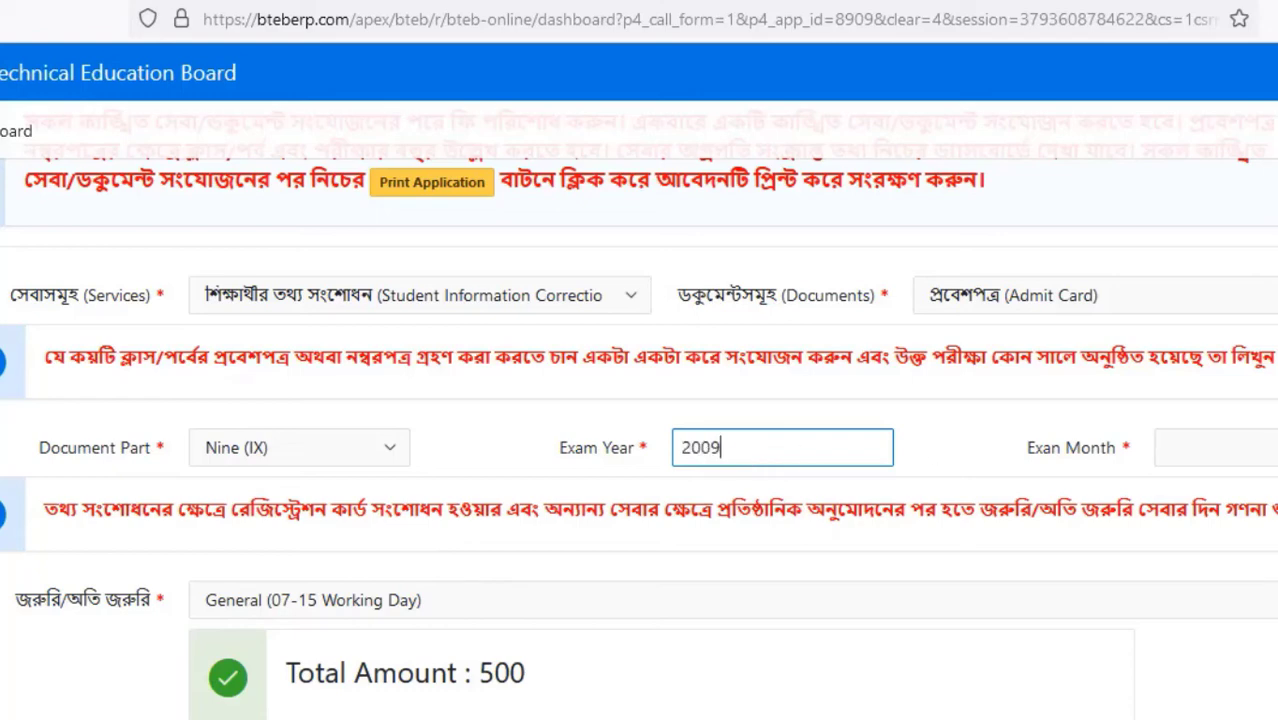
pyautogui.write('2009')
pyautogui.click(1196, 460)
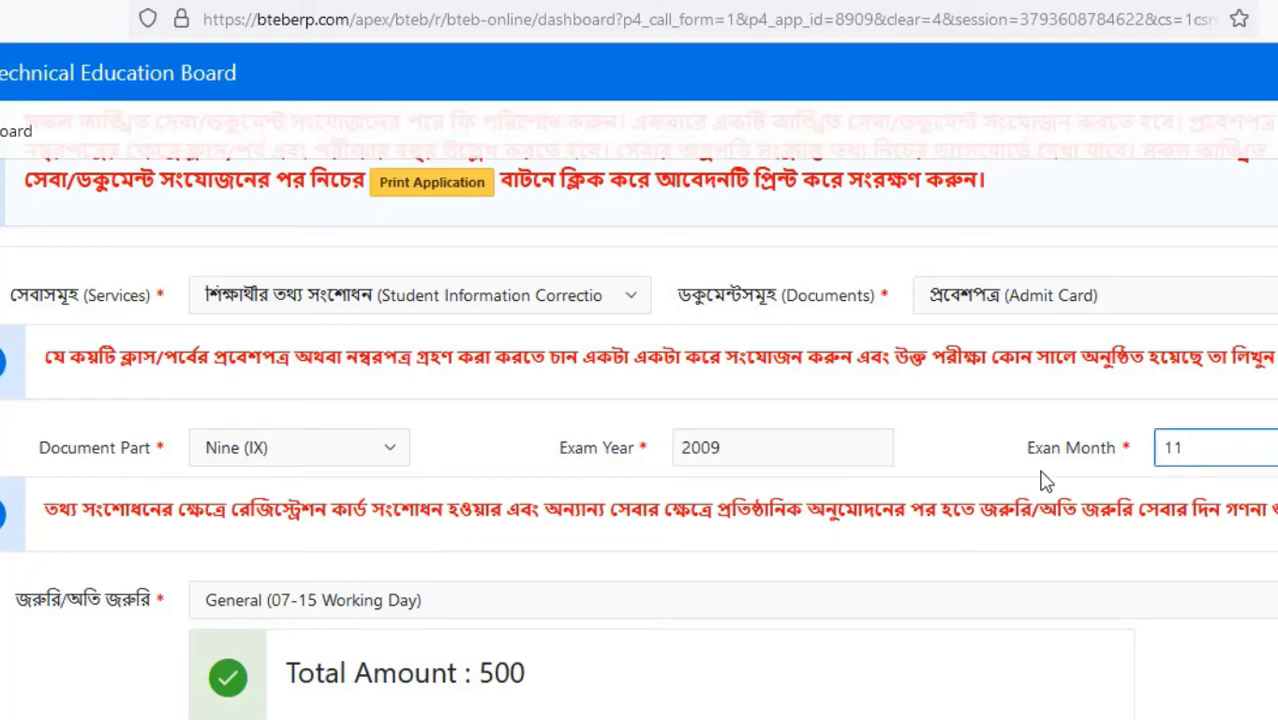
pyautogui.click(1120, 470)
pyautogui.doubleClick(1233, 445)
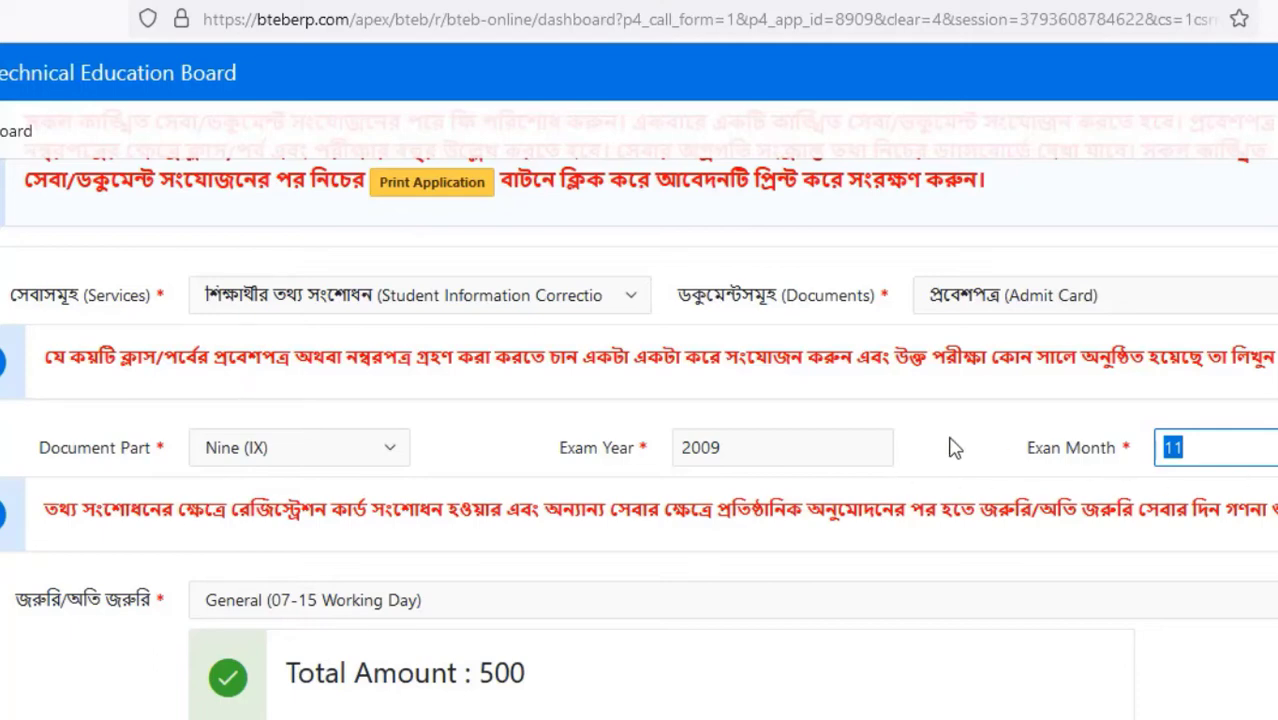
pyautogui.write('November')
# Check the Urgent and Very Urgent fees, return to General priority, and save the service.
pyautogui.scroll(-1, 1197, 342)
pyautogui.scroll(-2, 648, 434)
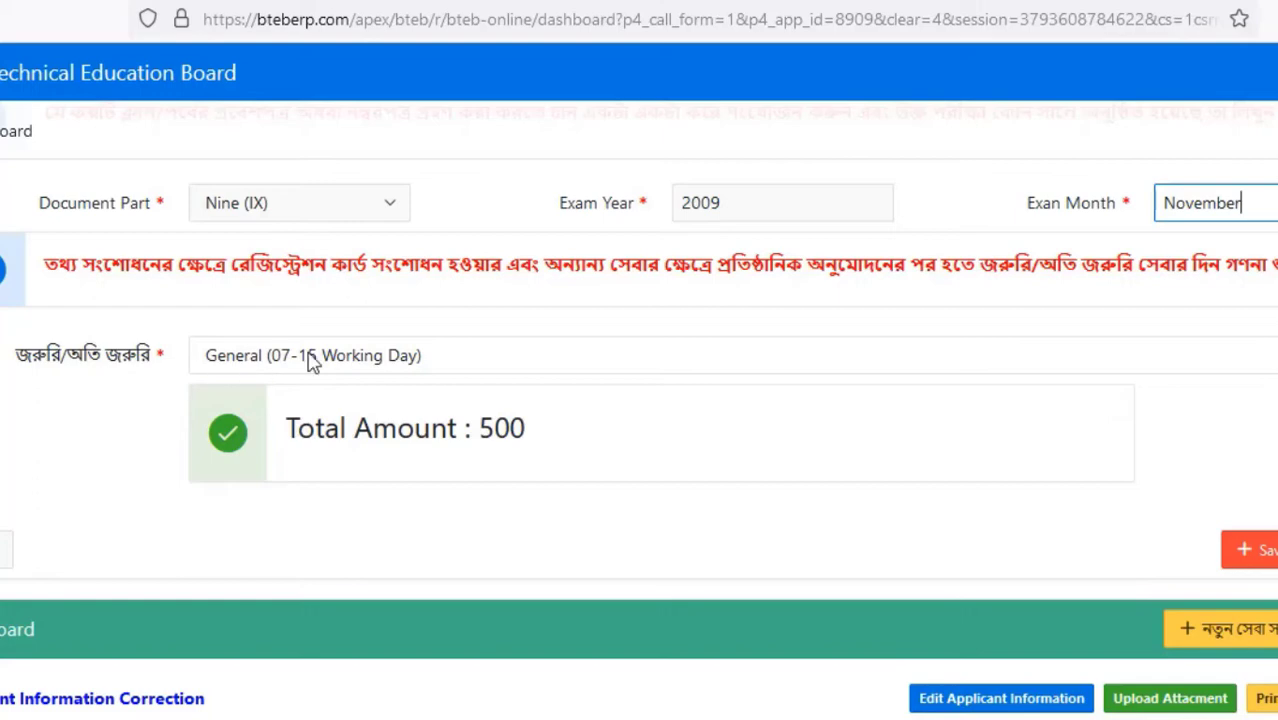
pyautogui.click(308, 356)
pyautogui.click(222, 432)
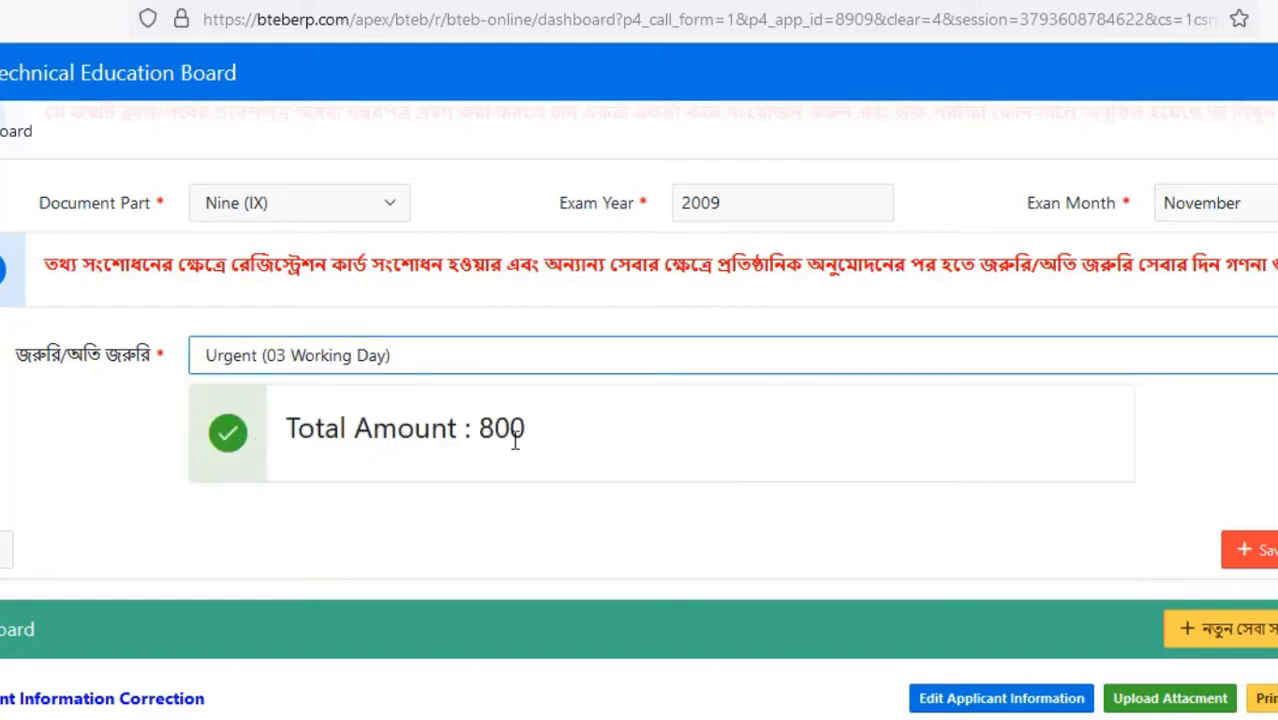
pyautogui.click(248, 358)
pyautogui.click(310, 472)
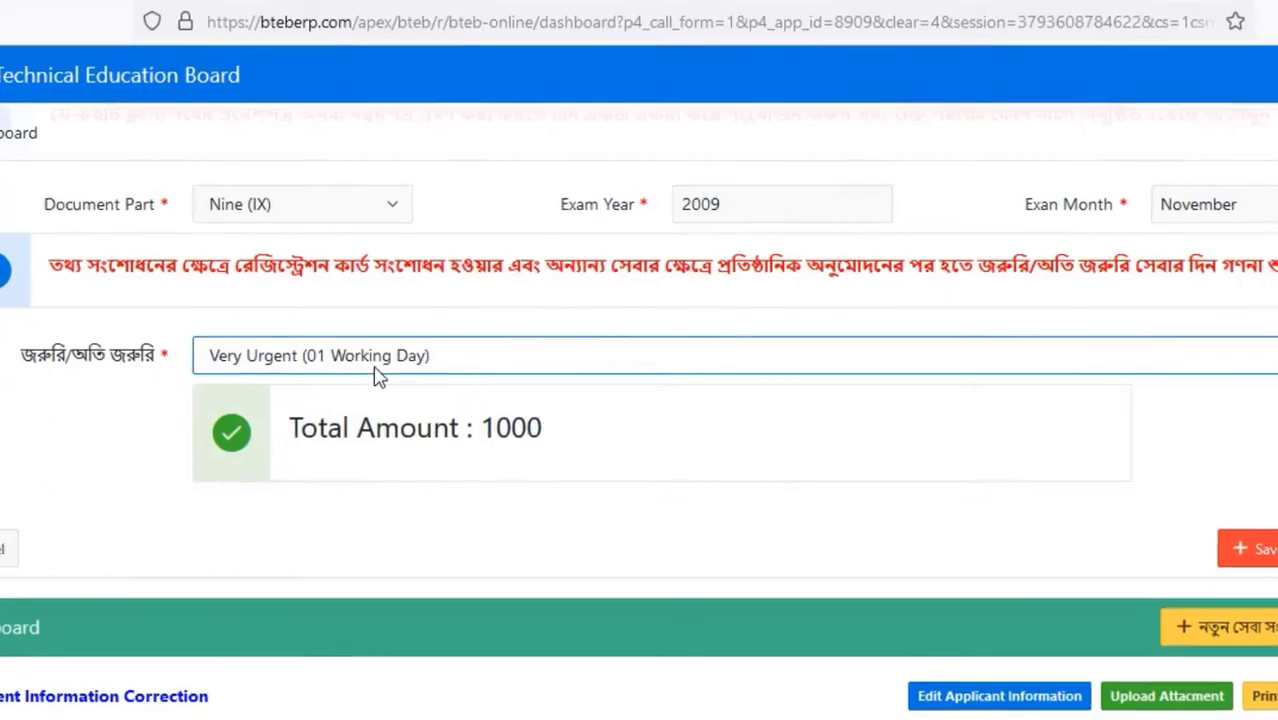
pyautogui.click(274, 355)
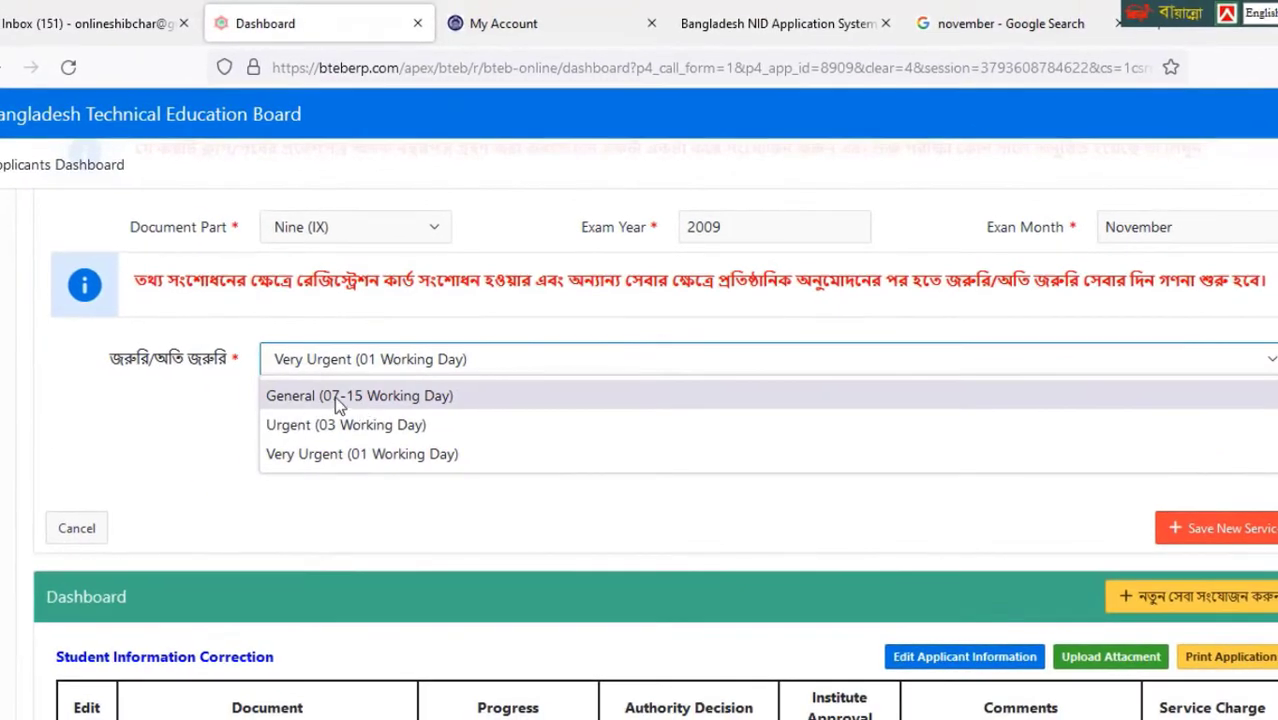
pyautogui.click(334, 396)
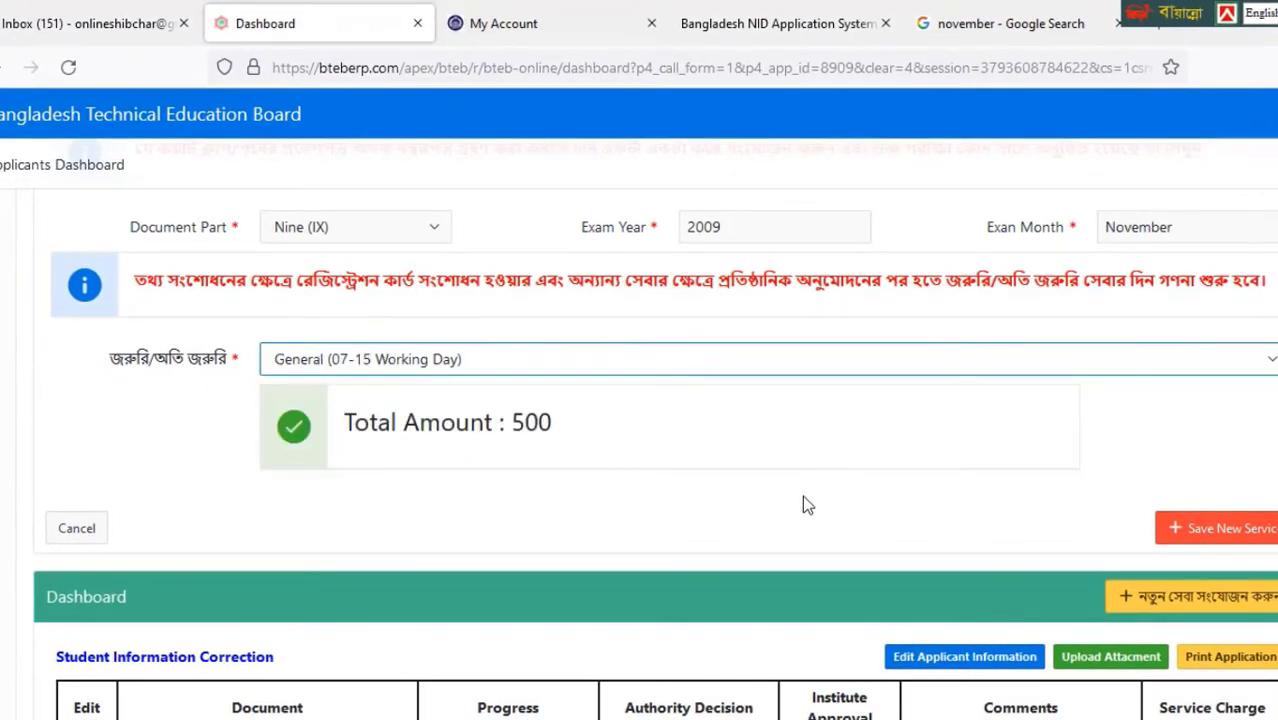
pyautogui.scroll(-2, 790, 490)
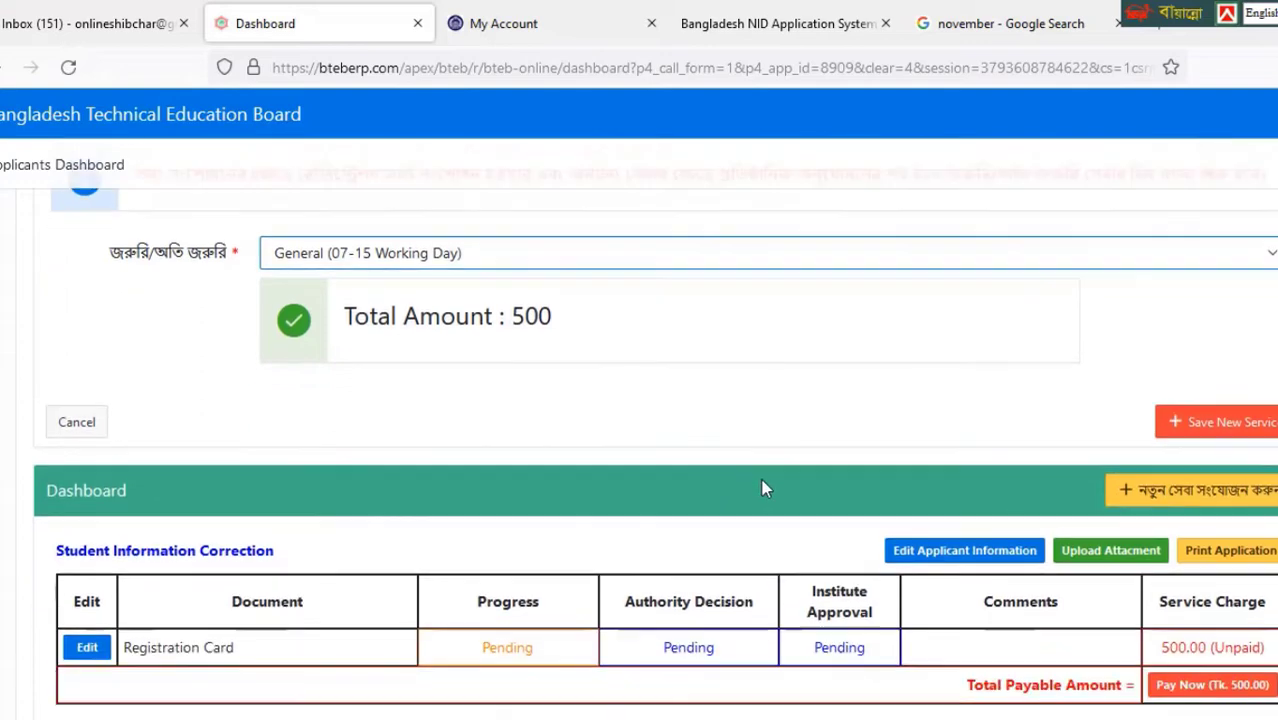
pyautogui.click(1230, 426)
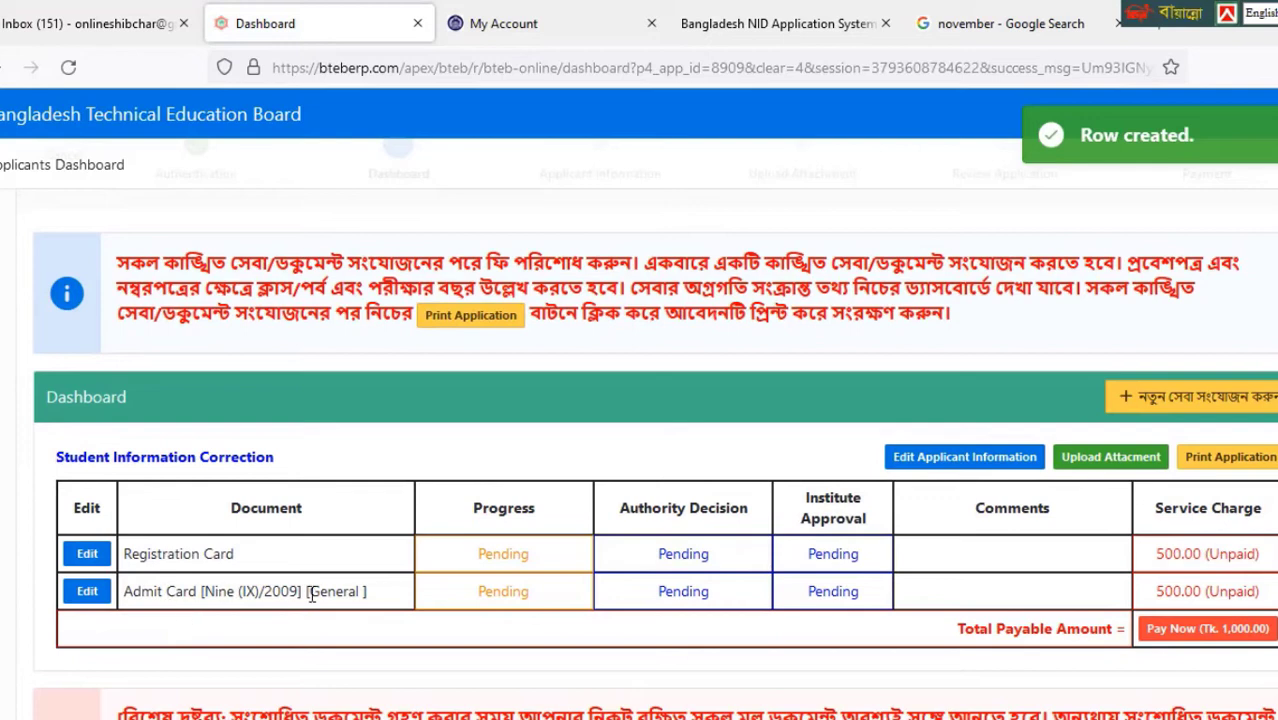
# Start another Student Information Correction service for the Admit Card, part Ten (X).
pyautogui.scroll(2, 960, 605)
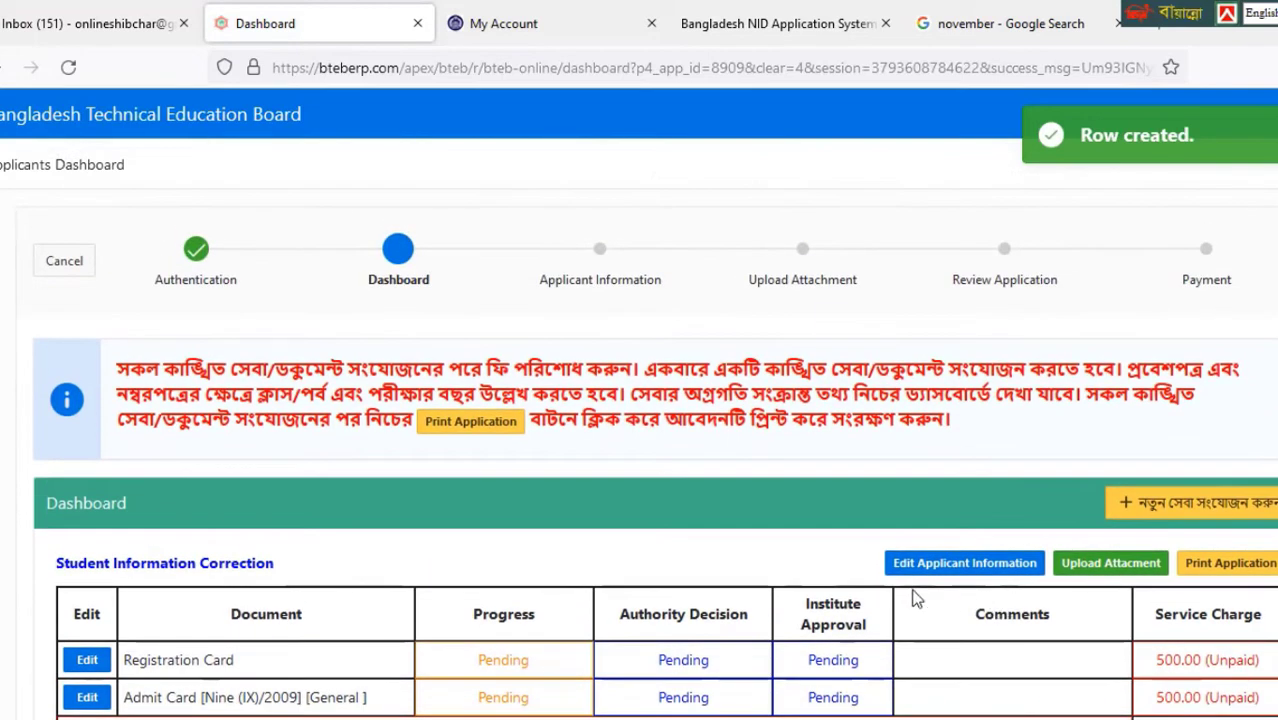
pyautogui.click(1170, 503)
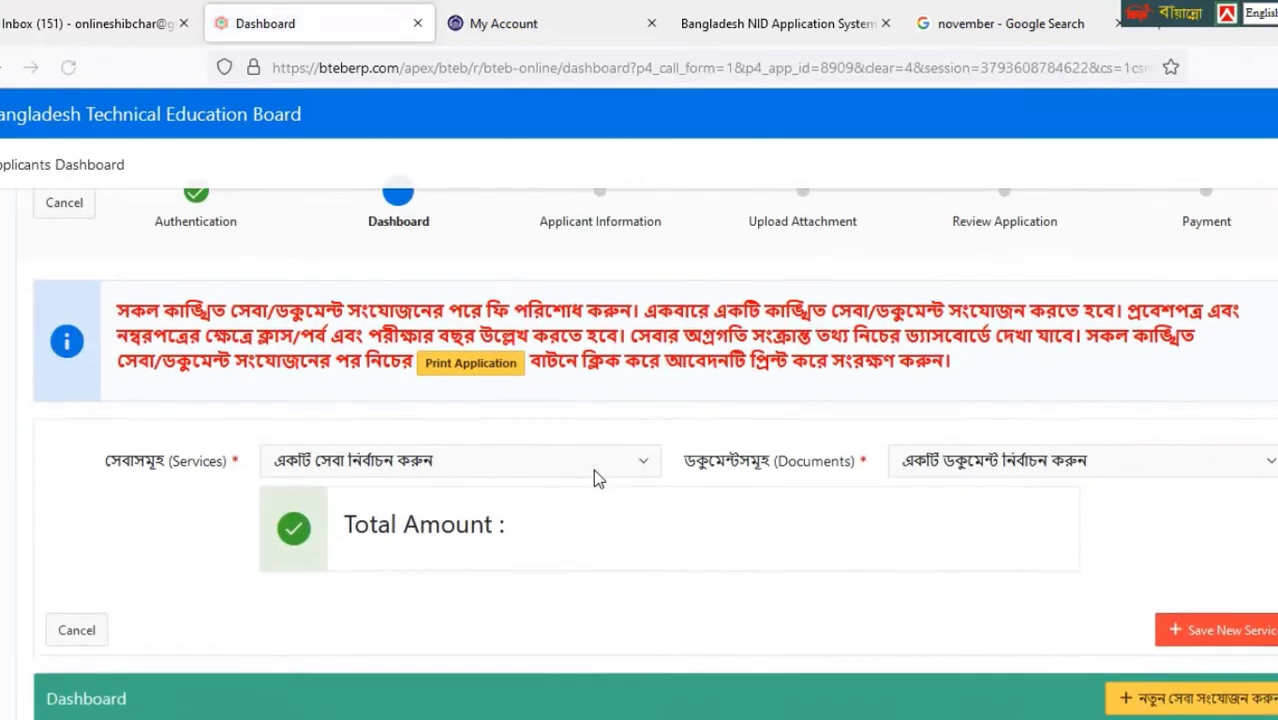
pyautogui.scroll(-2, 1030, 380)
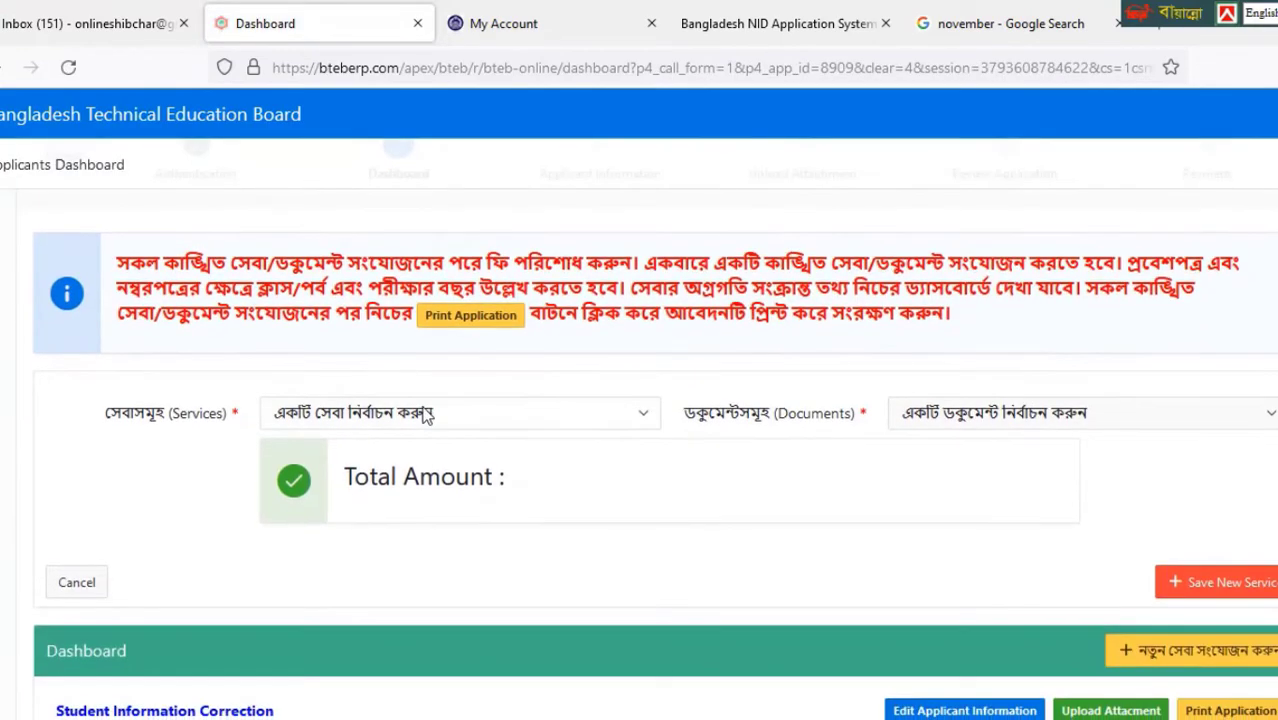
pyautogui.click(385, 413)
pyautogui.click(427, 488)
pyautogui.click(996, 418)
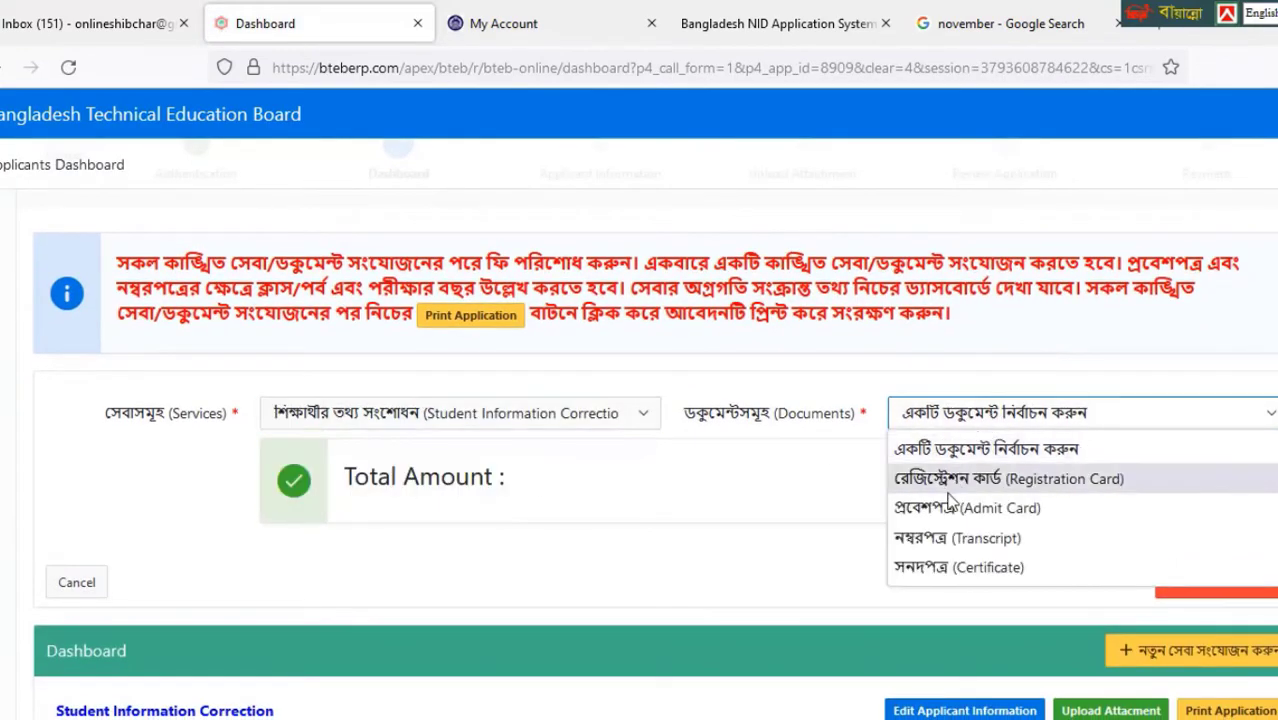
pyautogui.click(945, 507)
pyautogui.scroll(-2, 399, 520)
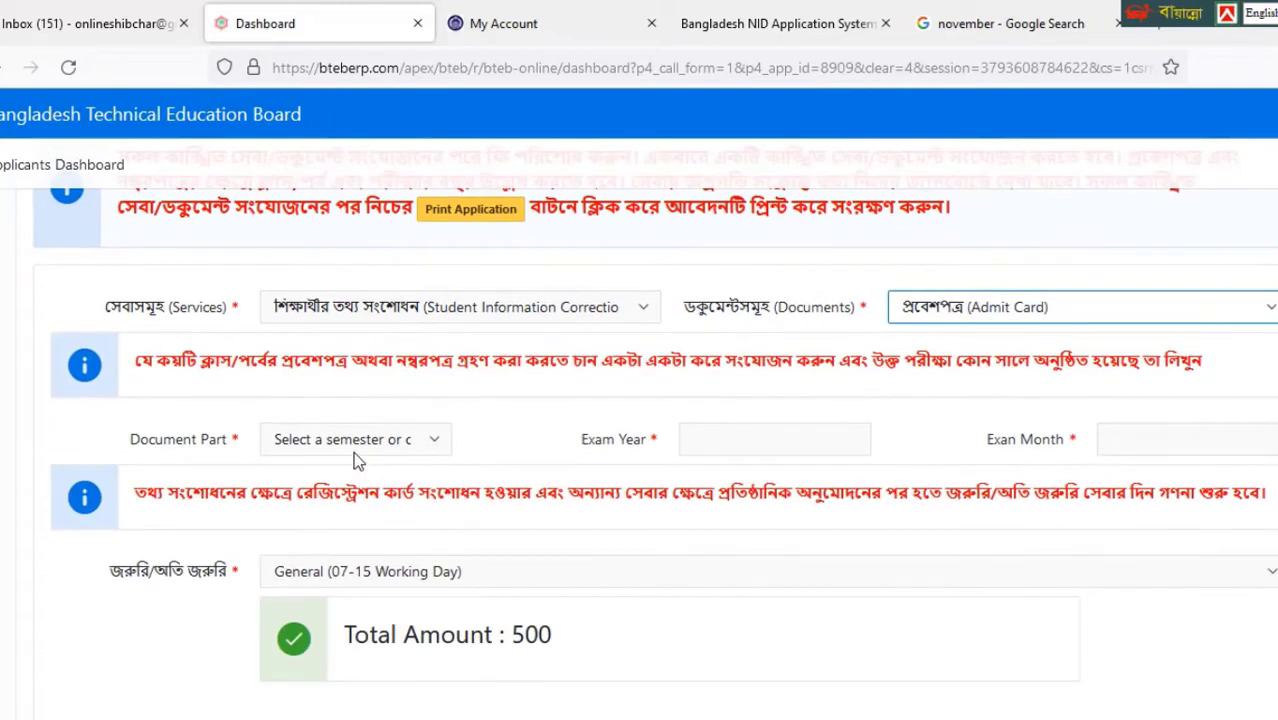
pyautogui.click(355, 445)
pyautogui.click(302, 535)
# Enter exam year 2011 and month February, keep General priority, and save the service.
pyautogui.click(726, 449)
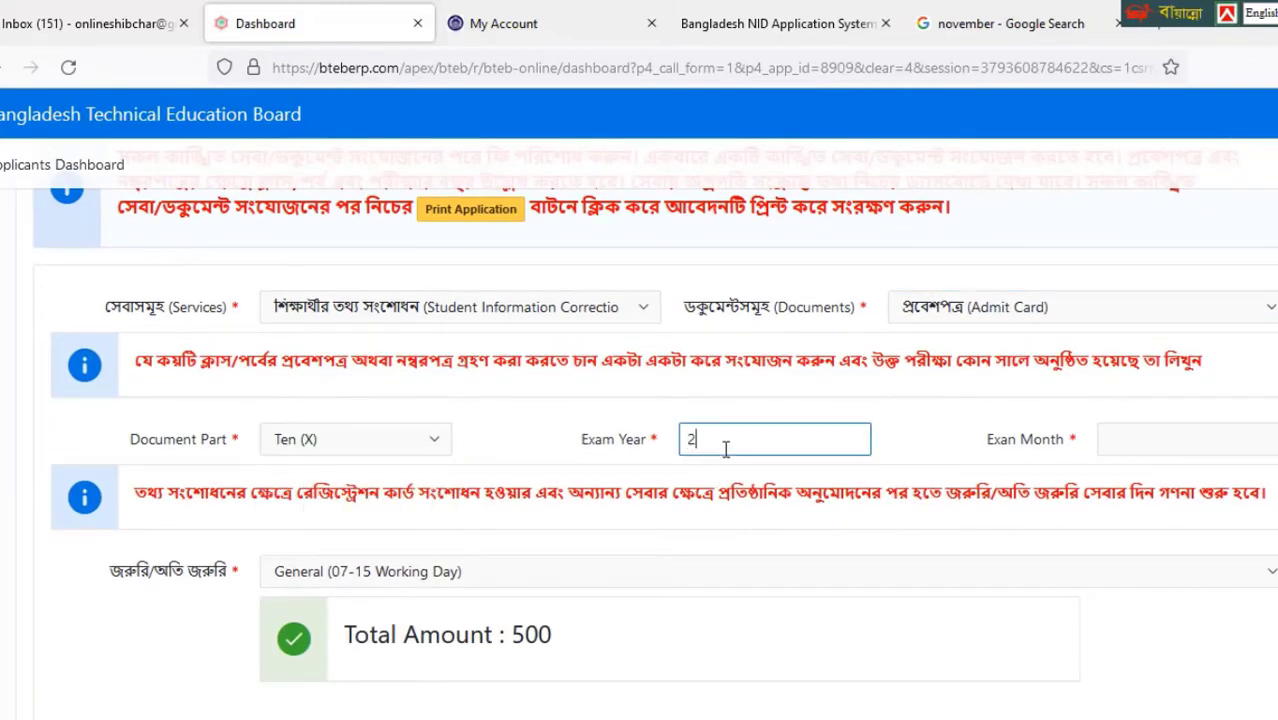
pyautogui.click(1130, 440)
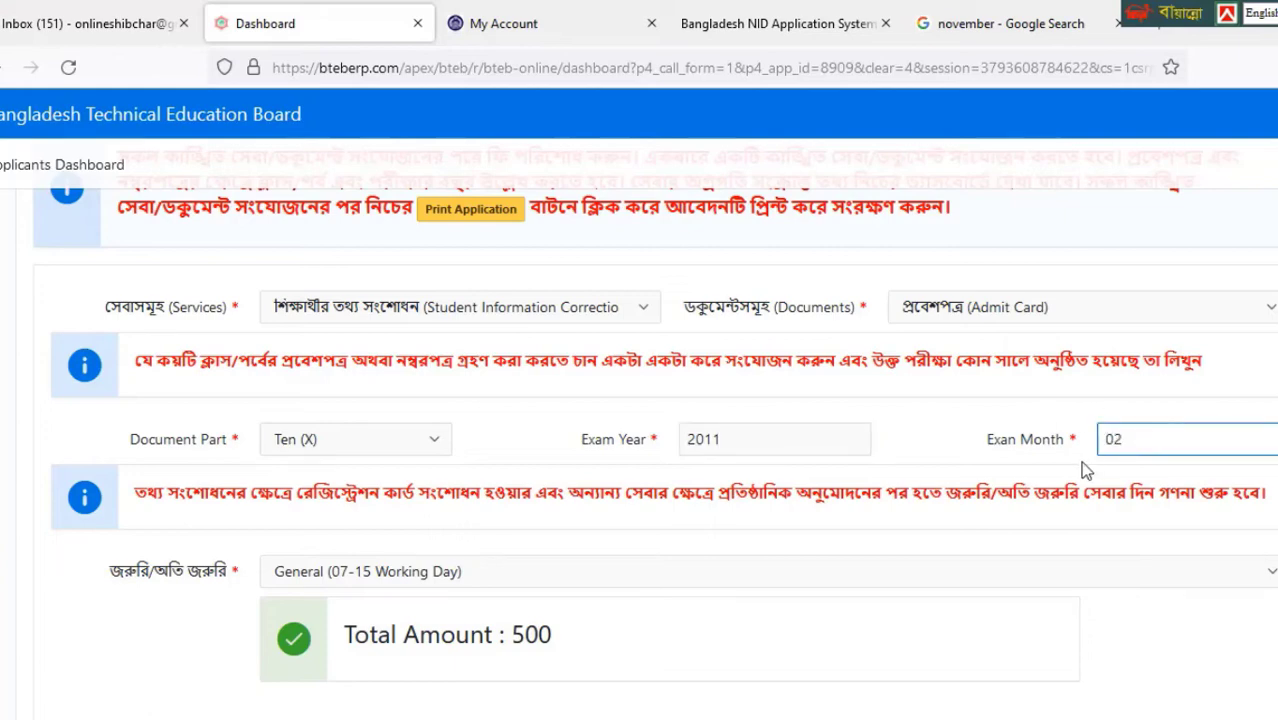
pyautogui.write('02')
pyautogui.hotkey('ctrl', 'a')
pyautogui.write('February')
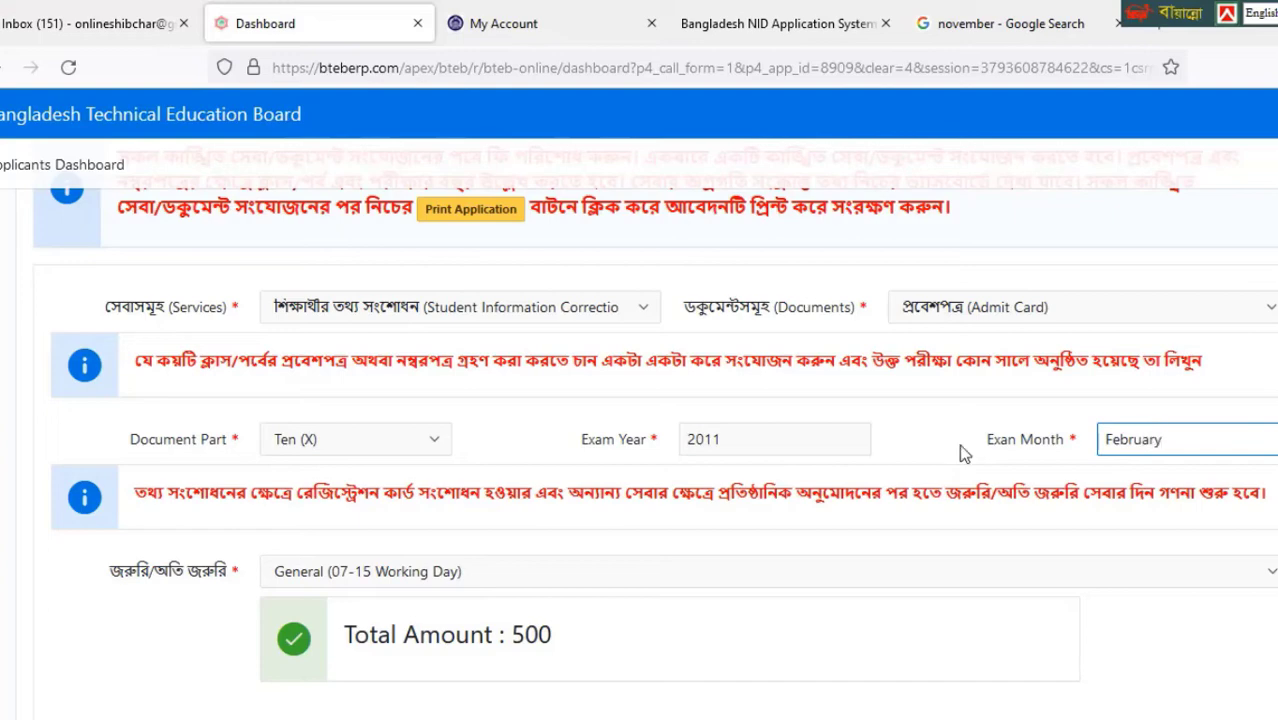
pyautogui.click(1116, 629)
pyautogui.scroll(-2, 520, 484)
pyautogui.click(337, 369)
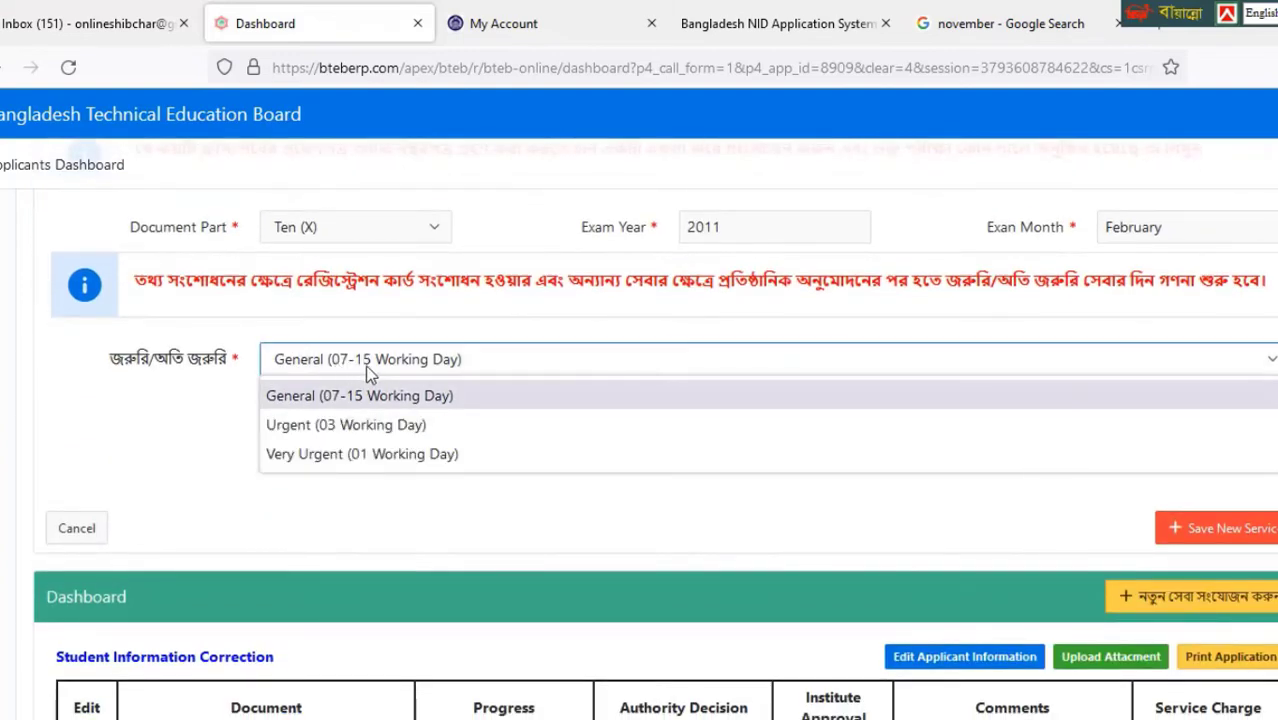
pyautogui.click(362, 394)
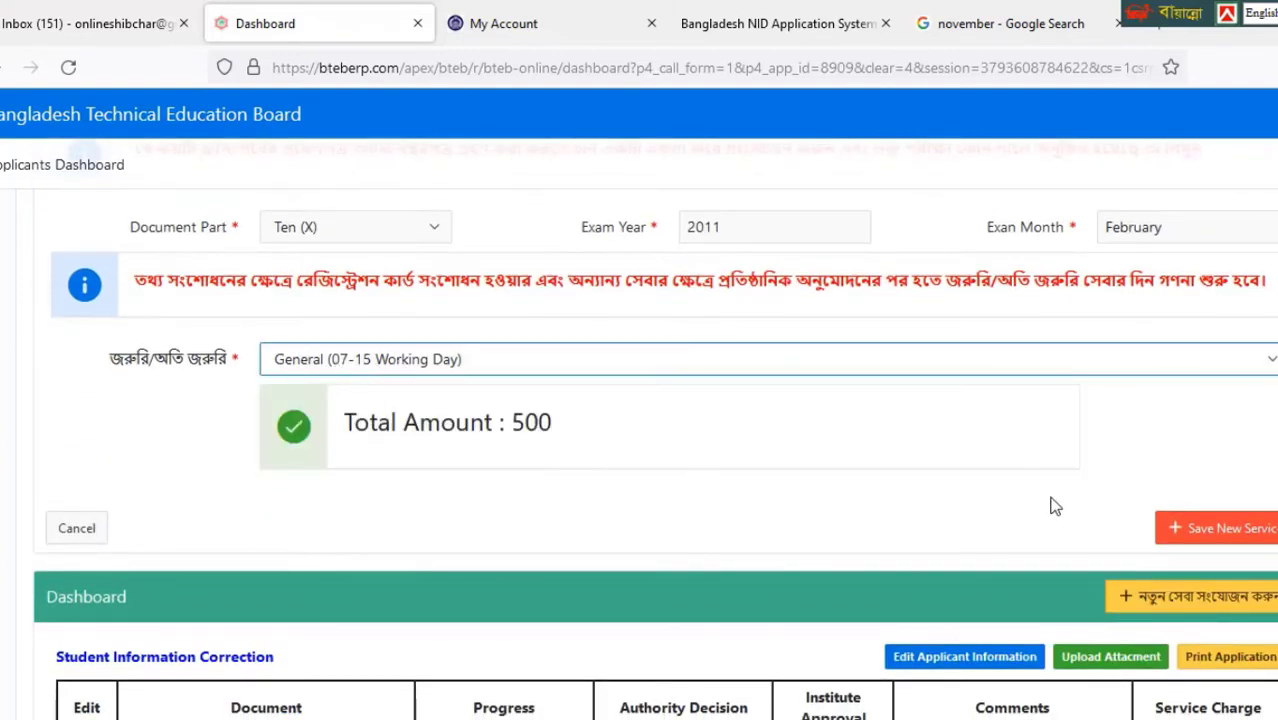
pyautogui.click(1215, 530)
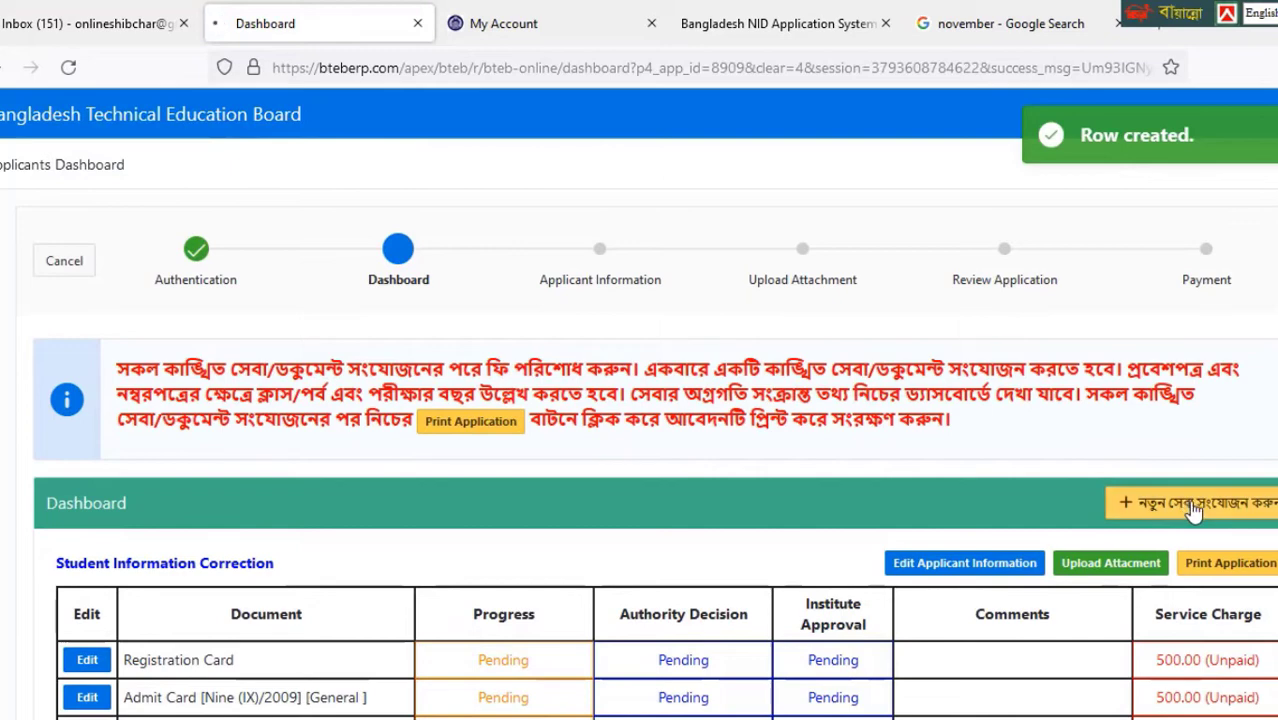
# Start a new Student Information Correction service for the Transcript, class Nine (IX).
pyautogui.click(1150, 505)
pyautogui.scroll(-3, 497, 480)
pyautogui.click(386, 310)
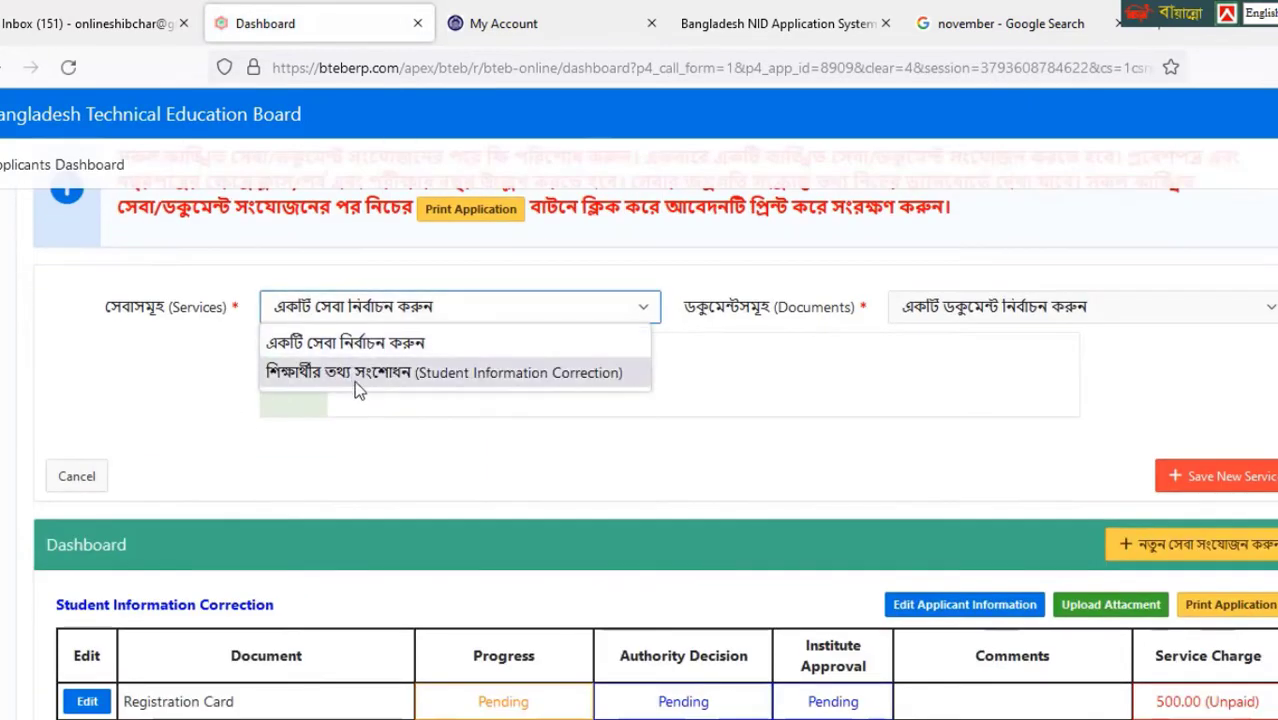
pyautogui.click(375, 376)
pyautogui.click(1000, 306)
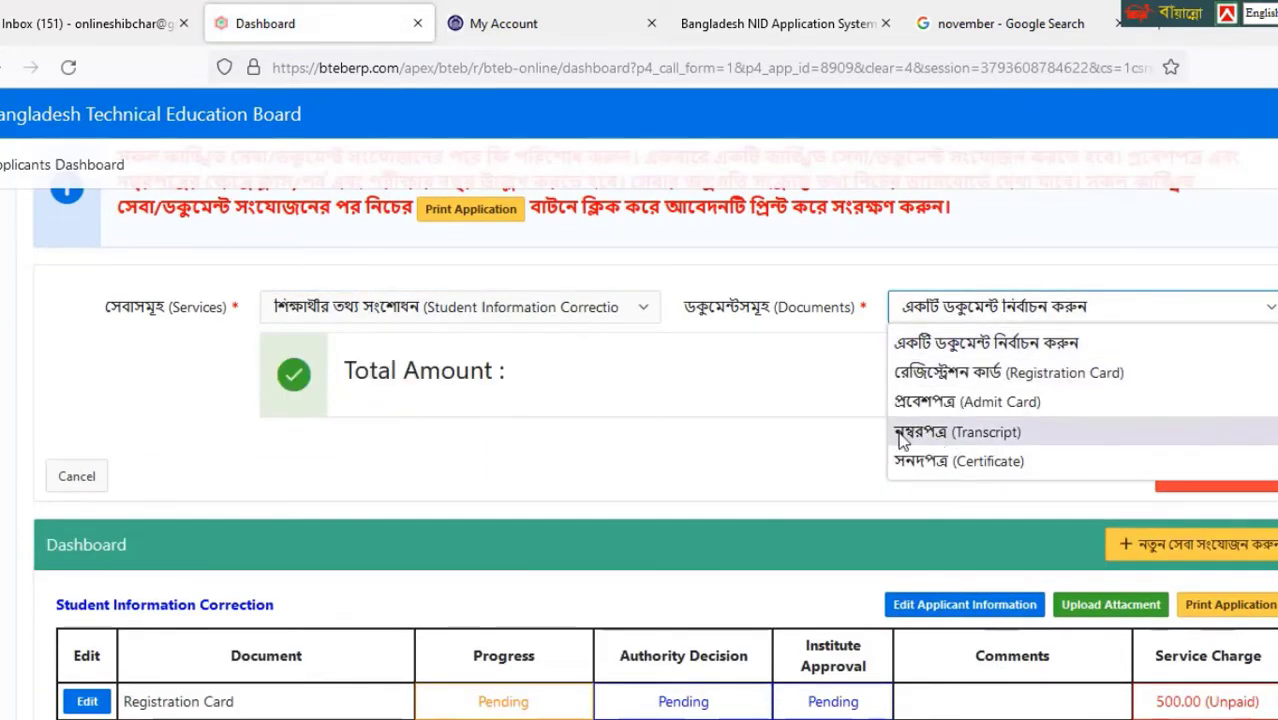
pyautogui.click(933, 437)
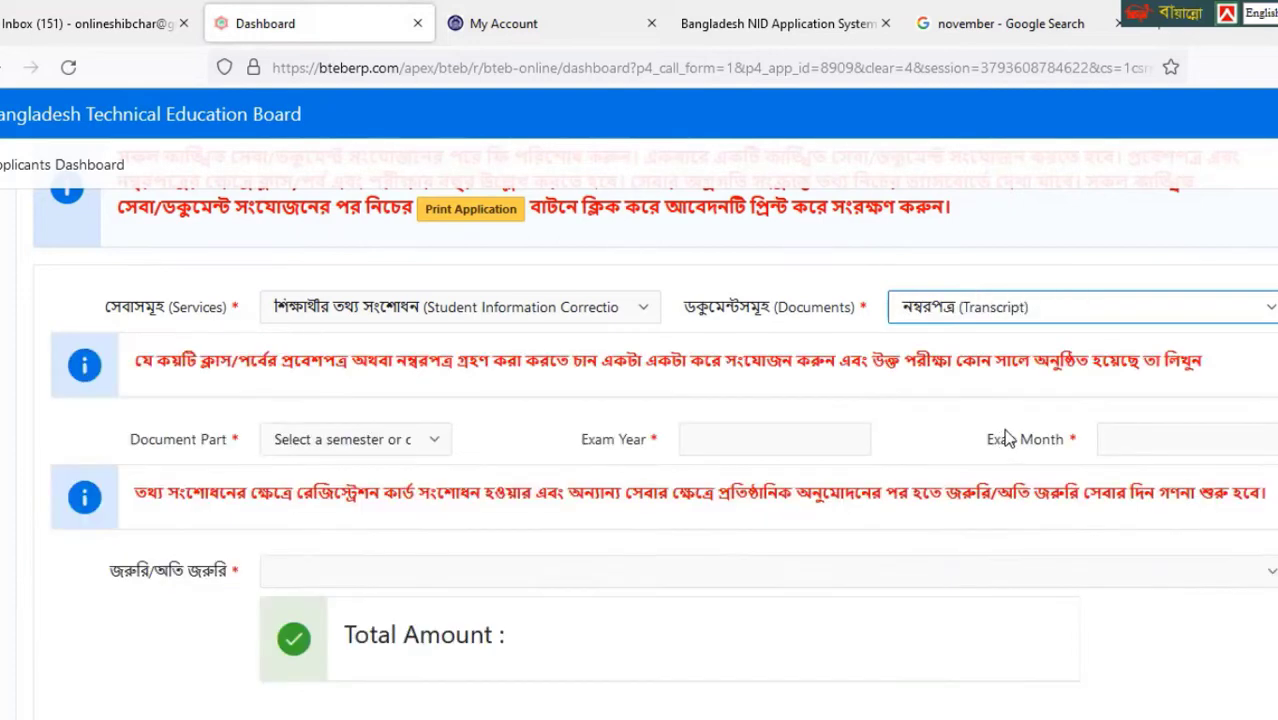
pyautogui.scroll(-1, 565, 415)
pyautogui.click(360, 333)
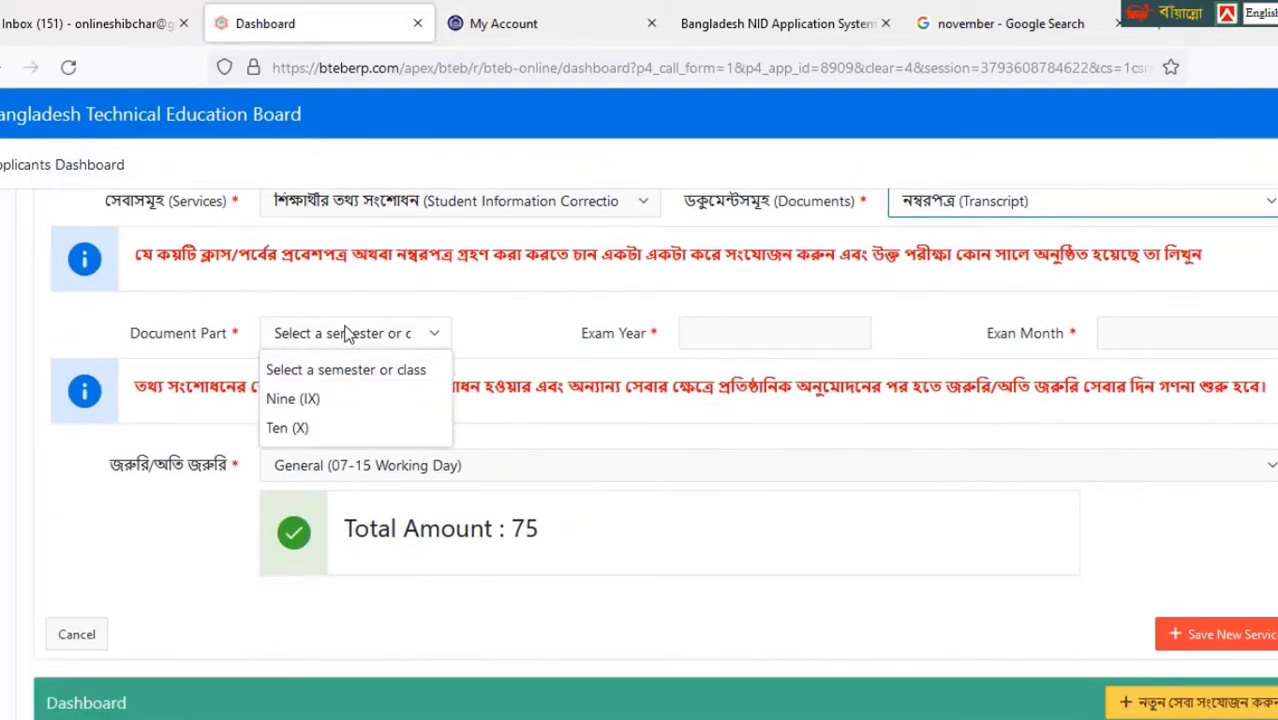
pyautogui.click(300, 395)
# Enter exam year 2009 and month November, keep General speed, and save the transcript service.
pyautogui.click(715, 340)
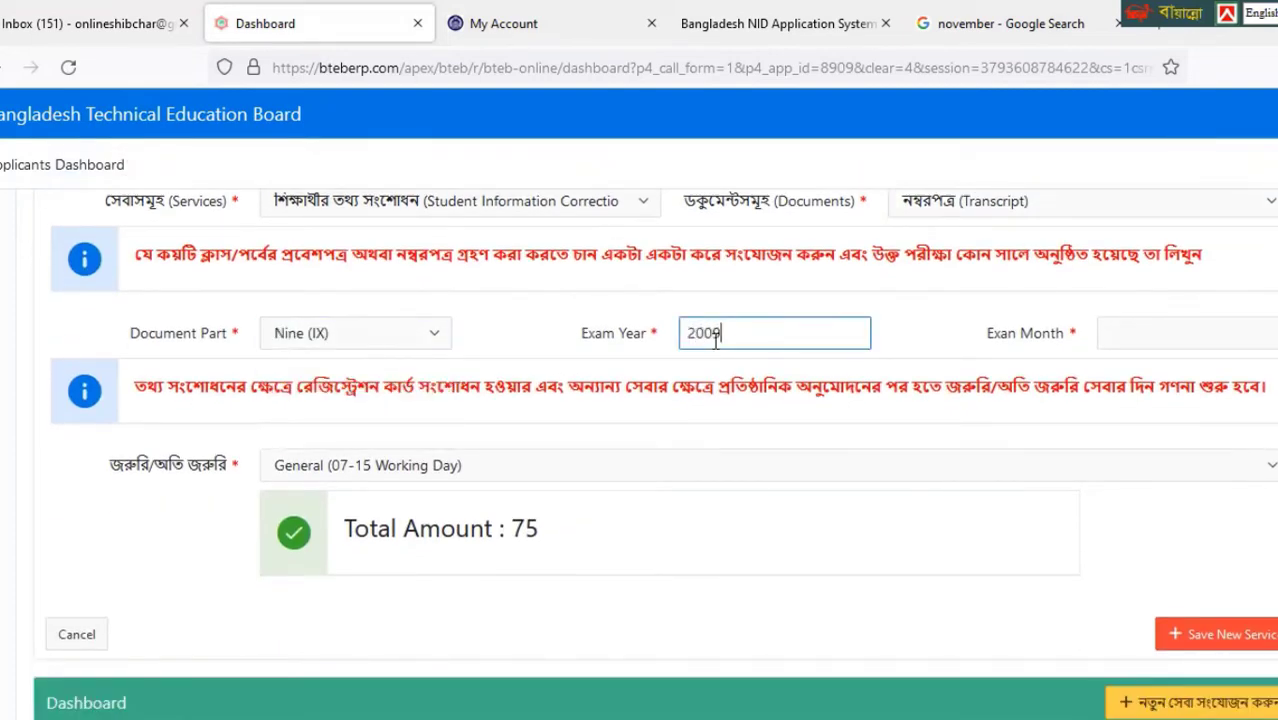
pyautogui.click(1219, 340)
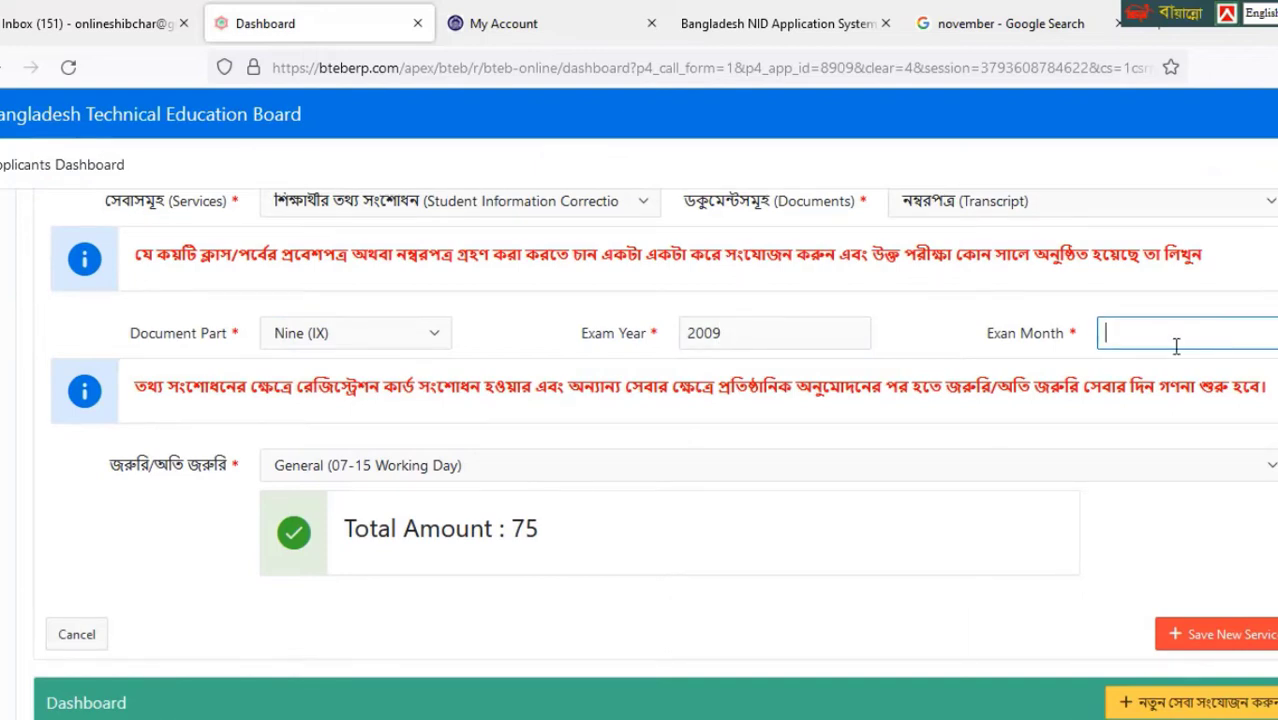
pyautogui.write('November')
pyautogui.click(345, 477)
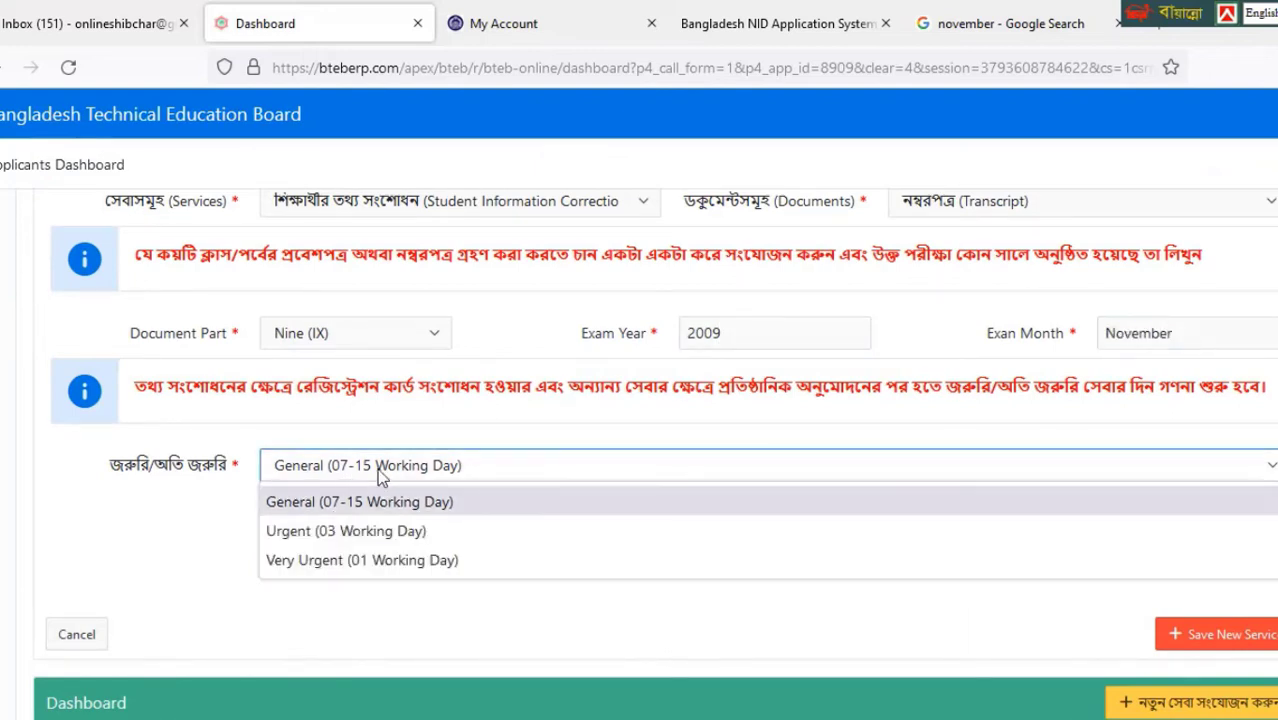
pyautogui.click(448, 492)
pyautogui.scroll(-2, 310, 467)
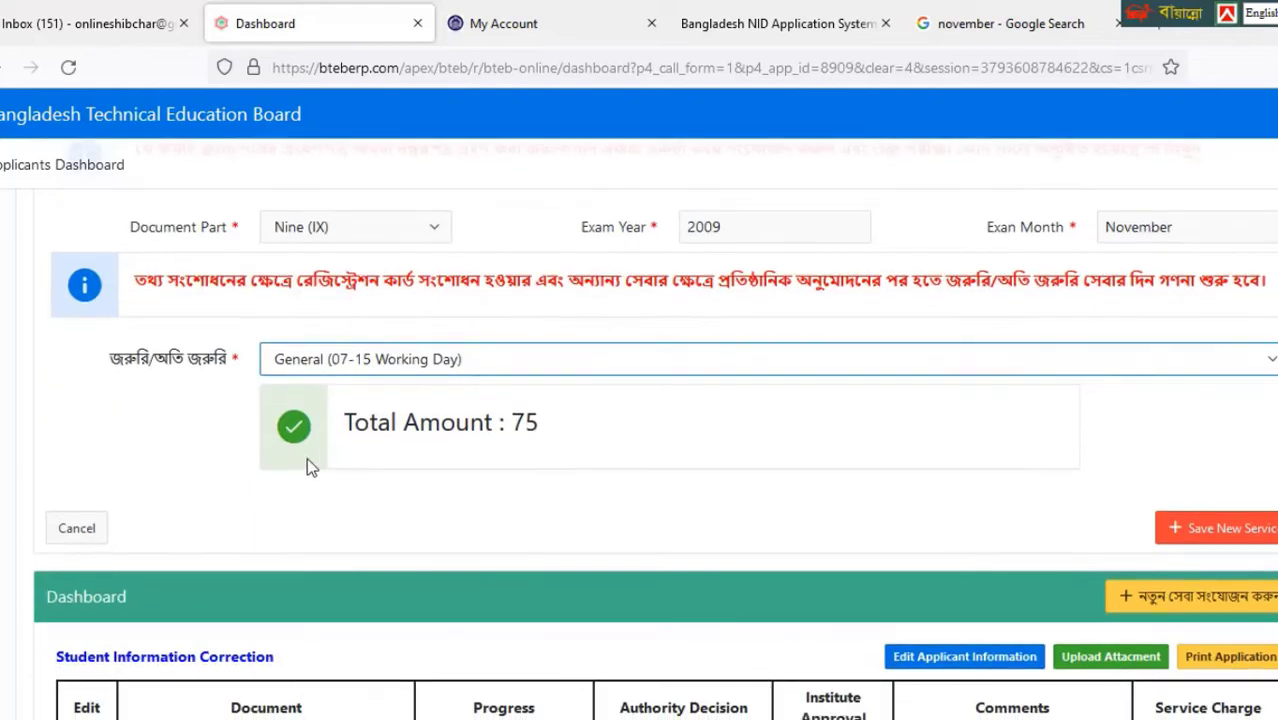
pyautogui.click(1210, 532)
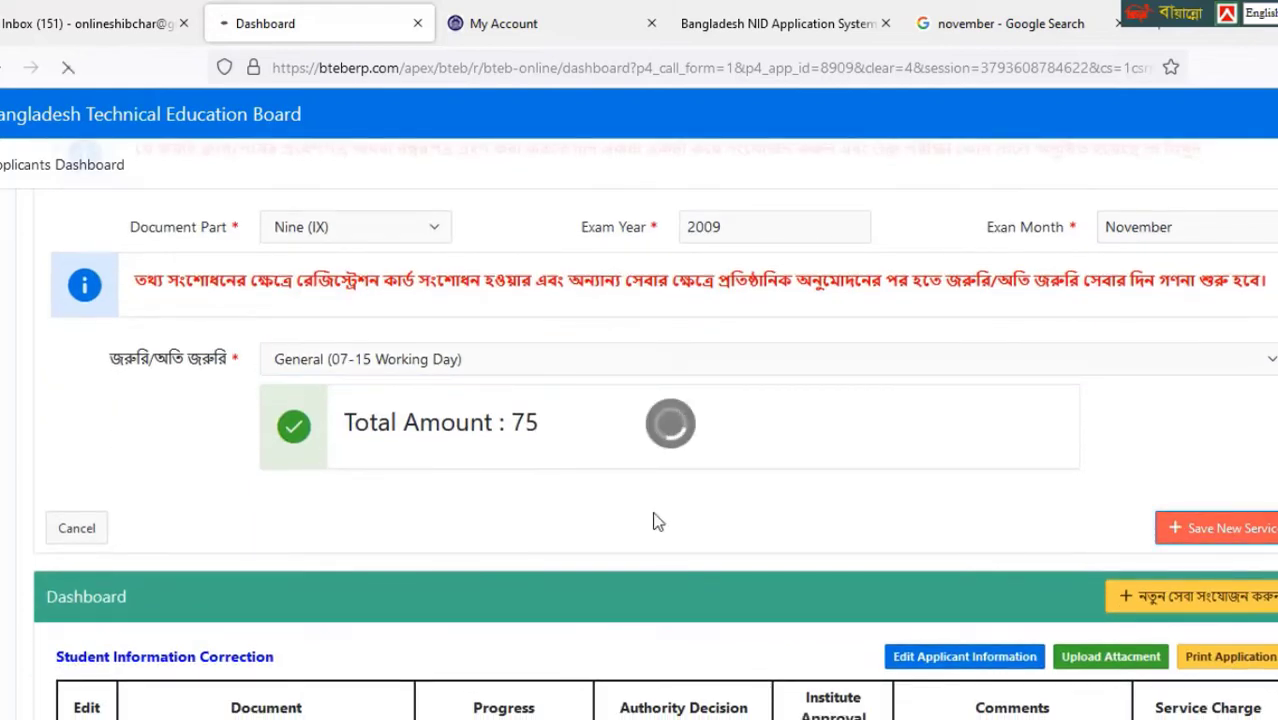
pyautogui.scroll(-4, 652, 519)
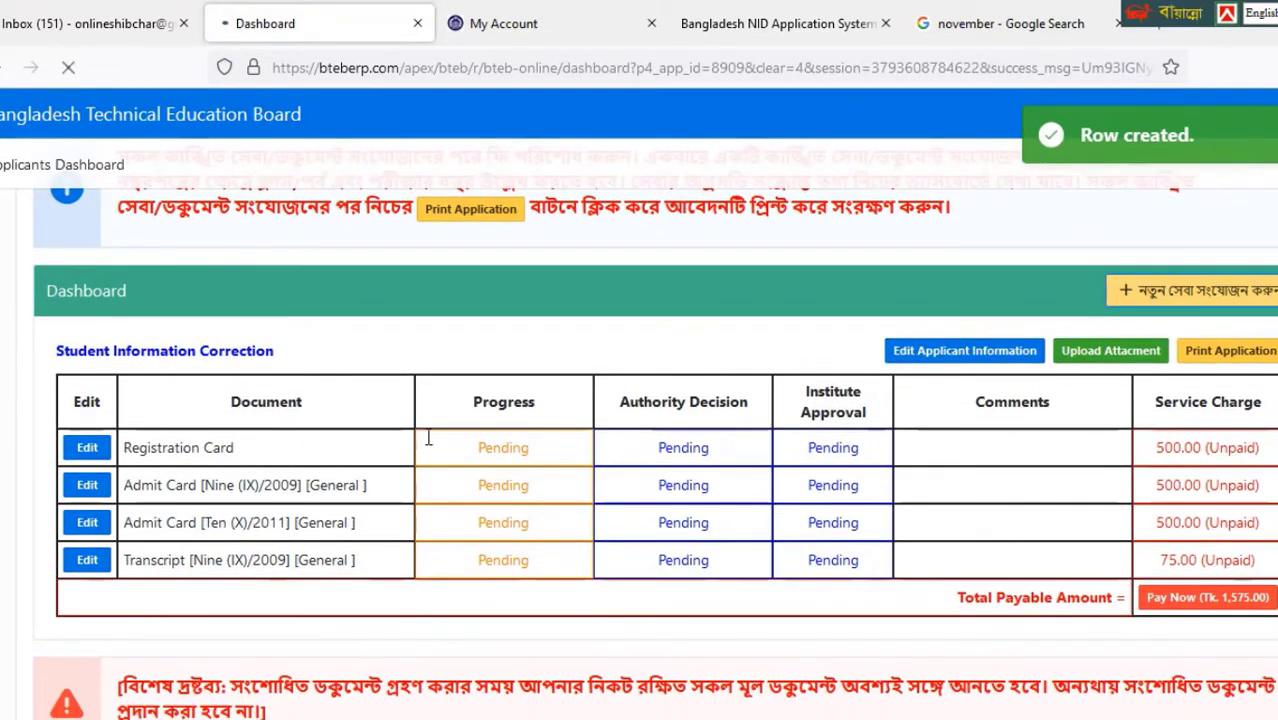
pyautogui.scroll(-2, 428, 447)
# Choose the Student Information Correction service for the Transcript, class Ten (X).
pyautogui.click(380, 413)
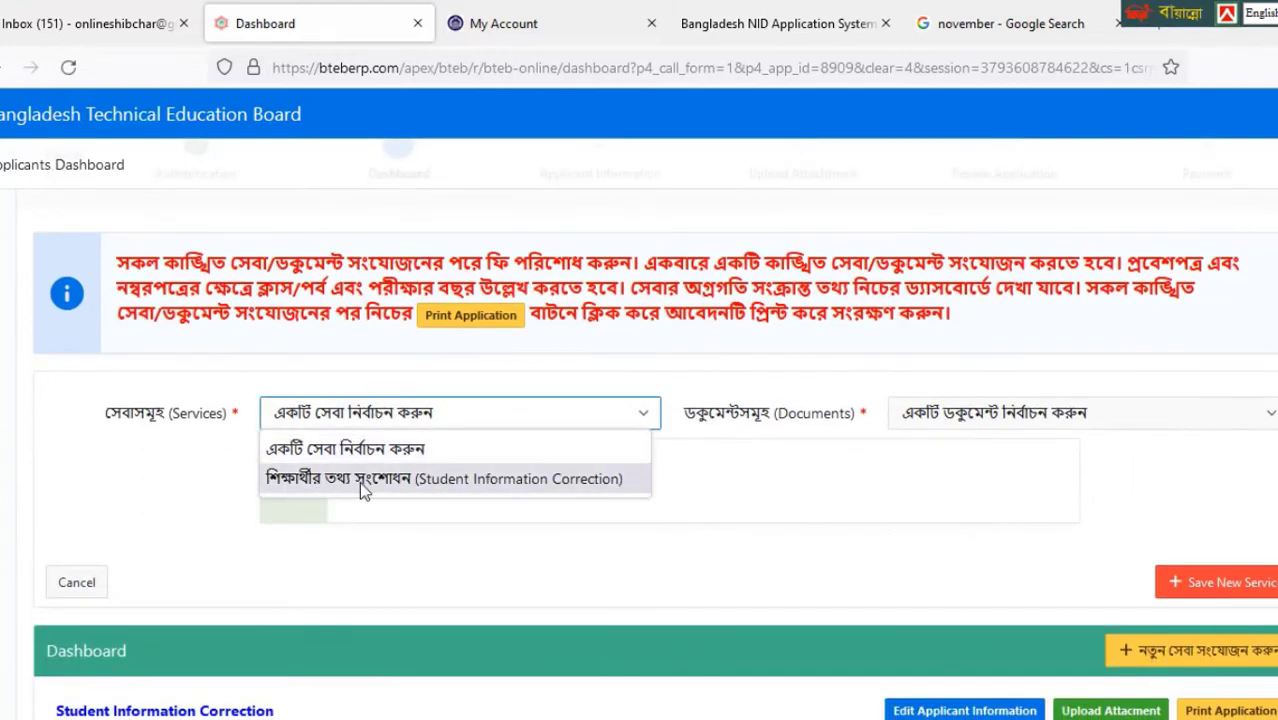
pyautogui.click(360, 478)
pyautogui.click(1085, 411)
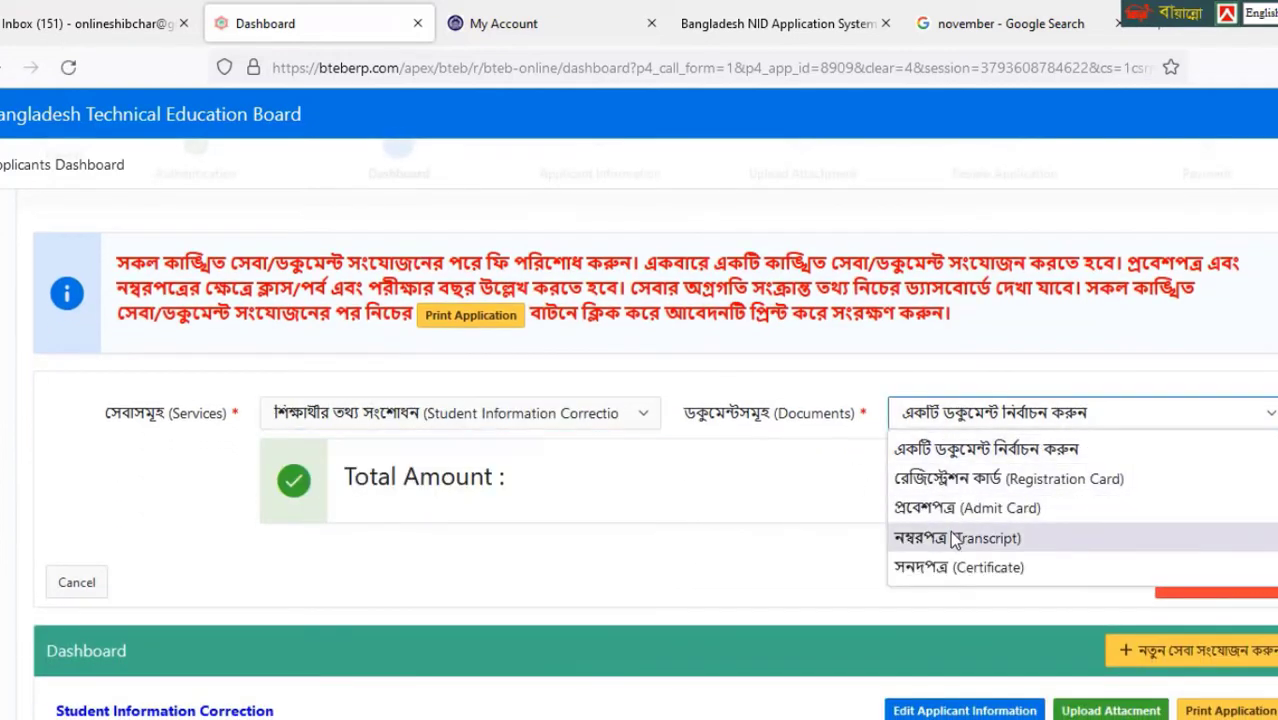
pyautogui.click(951, 538)
pyautogui.scroll(-2, 428, 545)
pyautogui.click(428, 442)
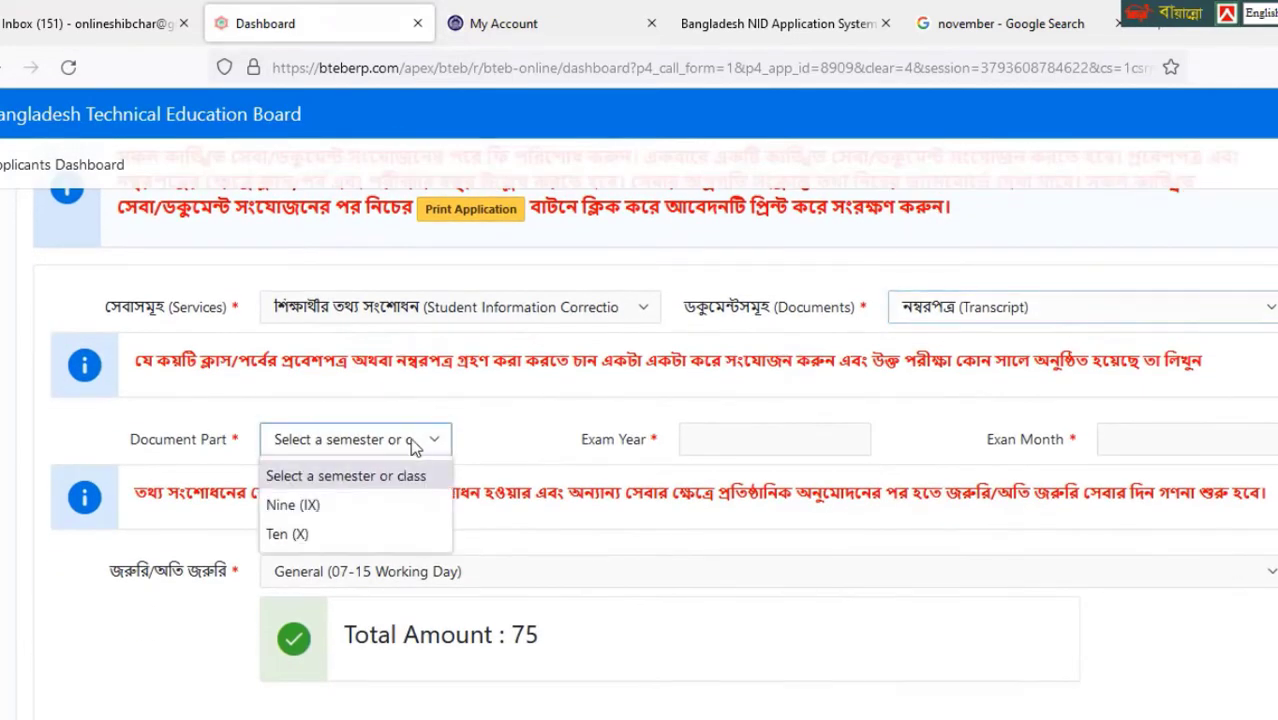
pyautogui.click(337, 538)
# Enter exam year 2009 and month November, then save the Ten (X) transcript service.
pyautogui.click(689, 443)
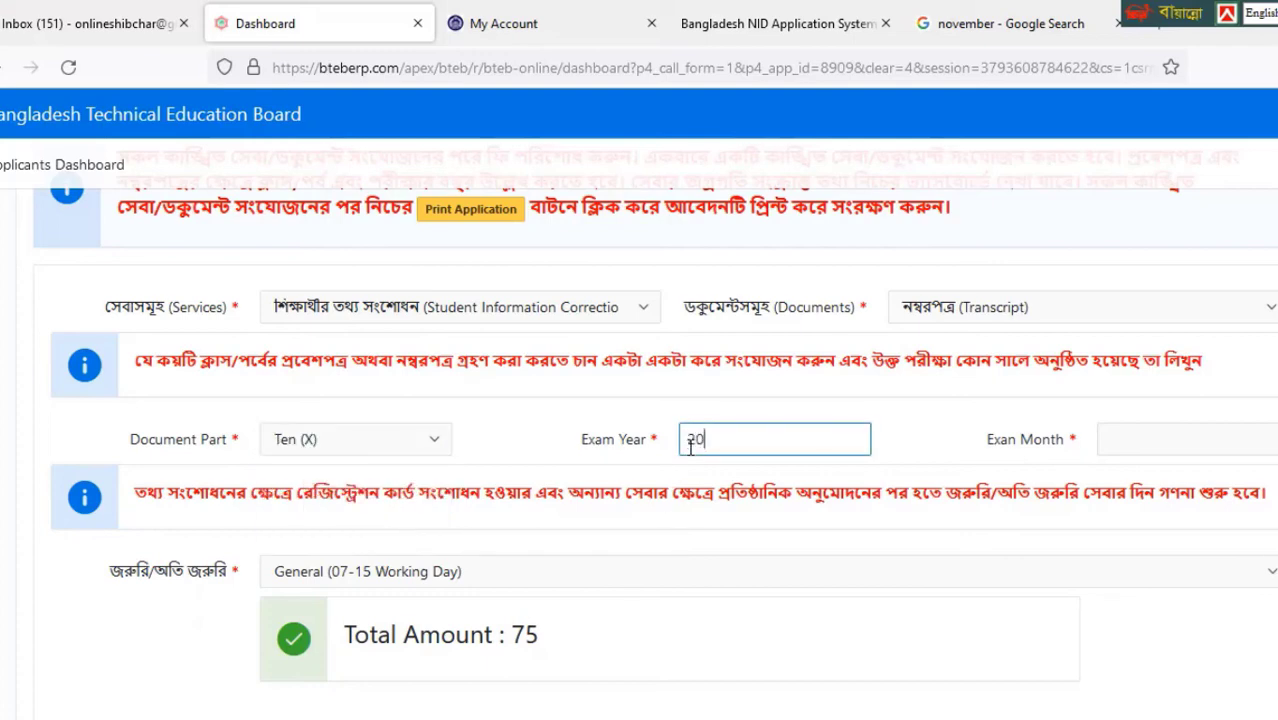
pyautogui.click(1187, 436)
pyautogui.write('November')
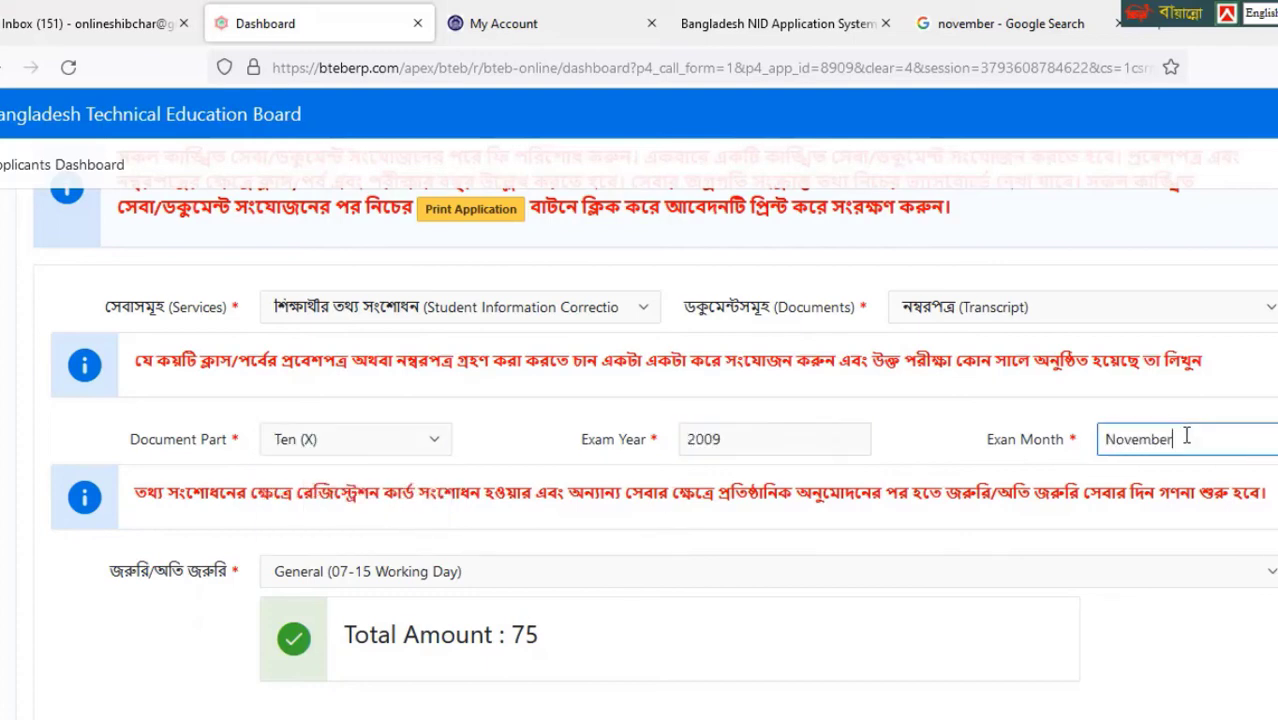
pyautogui.scroll(-2, 917, 495)
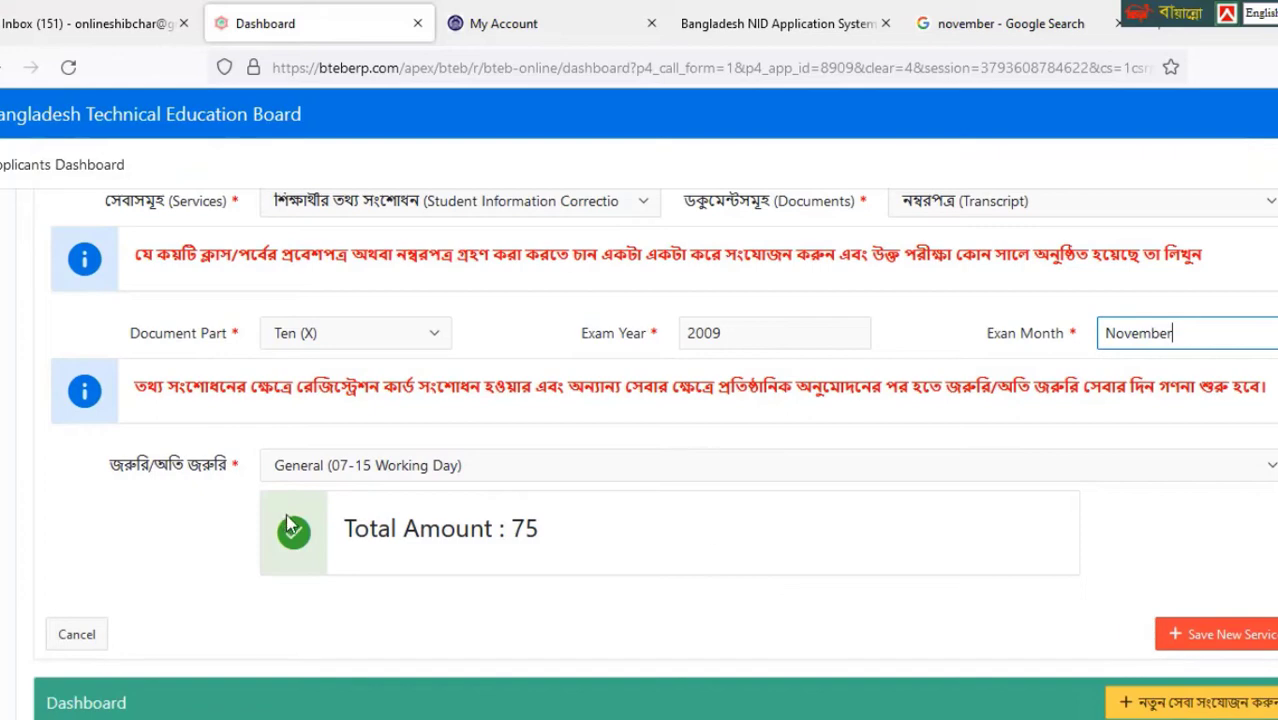
pyautogui.click(1210, 636)
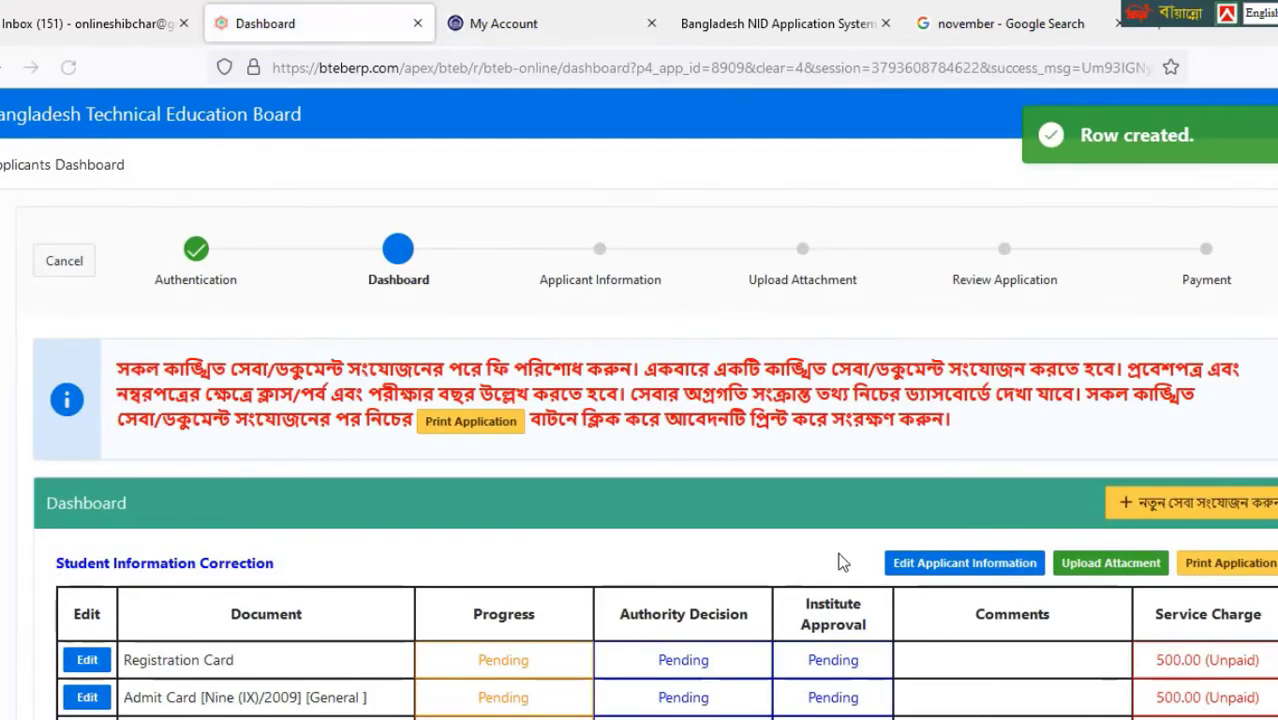
pyautogui.scroll(-2, 1148, 435)
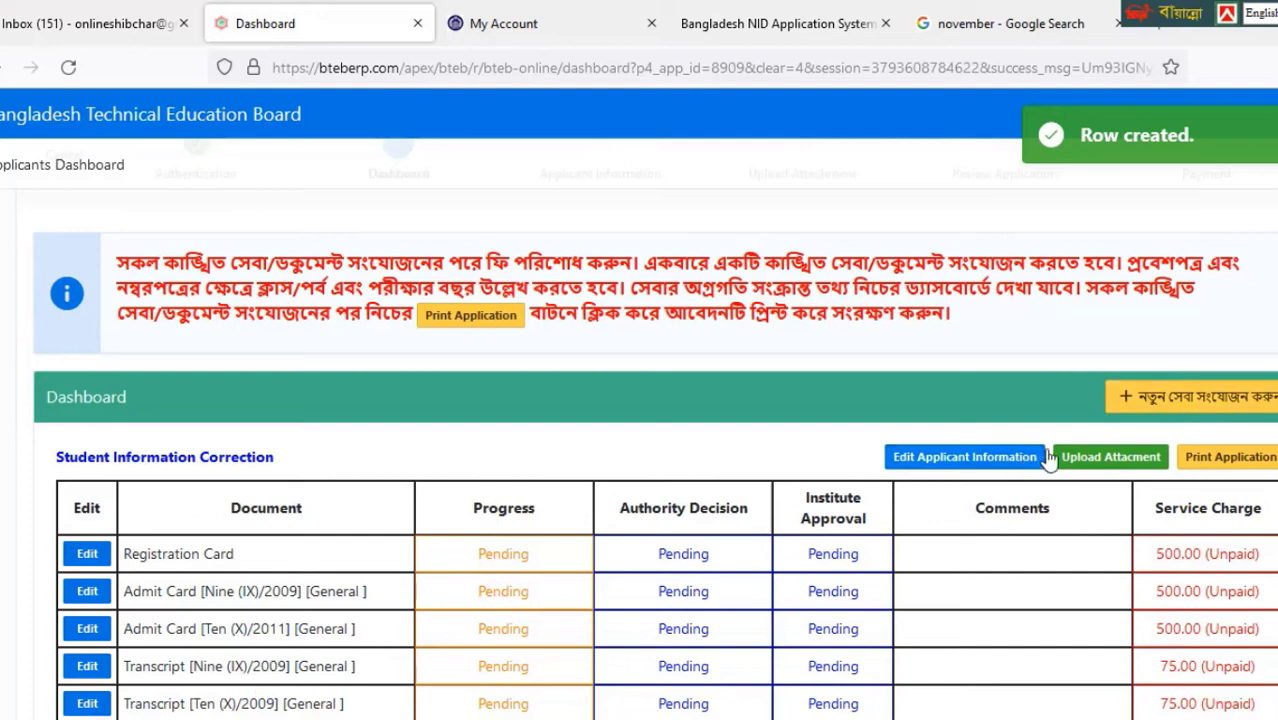
# Add another Student Information Correction service for the Certificate, keeping General speed.
pyautogui.click(1160, 396)
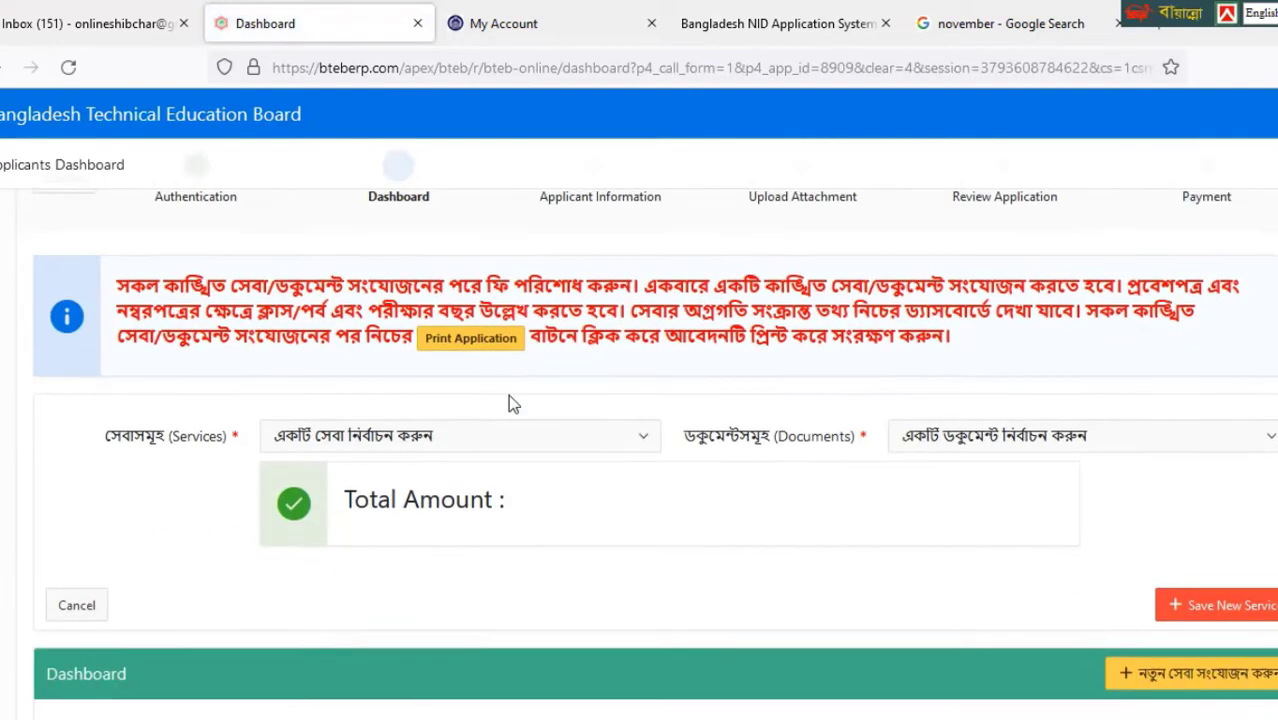
pyautogui.scroll(-1, 513, 398)
pyautogui.click(455, 413)
pyautogui.click(302, 478)
pyautogui.click(1022, 412)
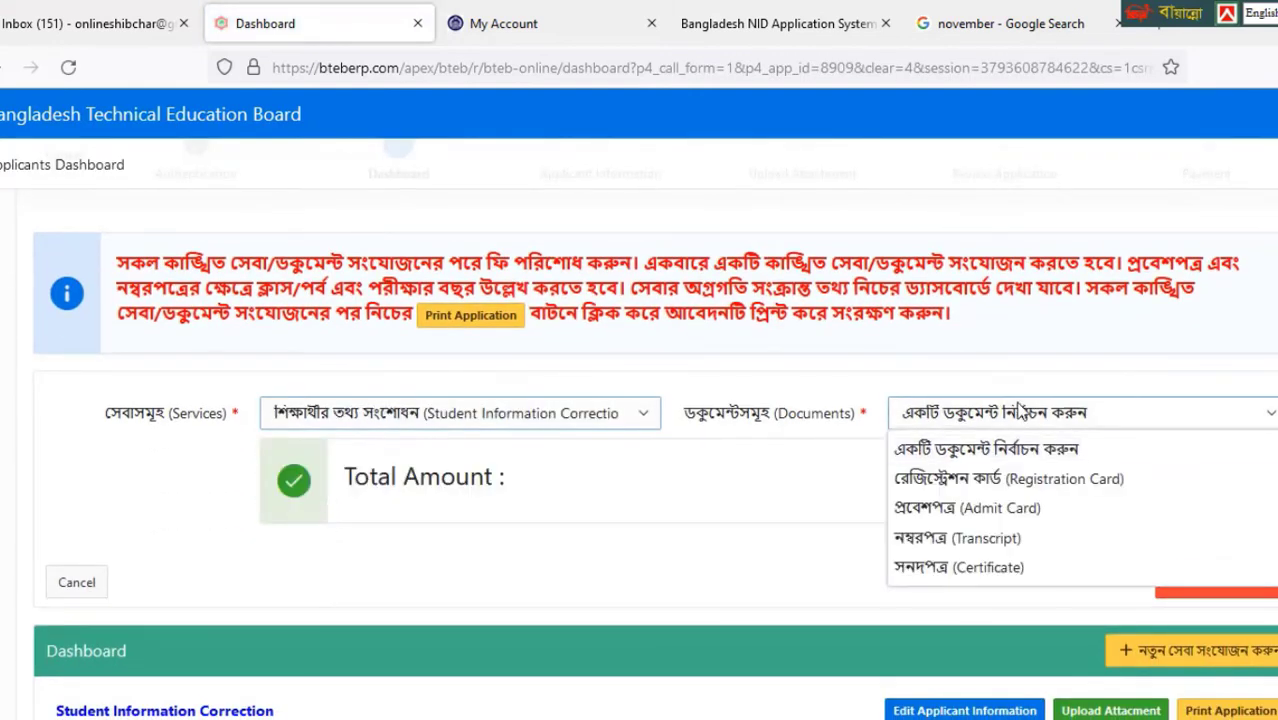
pyautogui.click(968, 569)
pyautogui.scroll(-1, 801, 549)
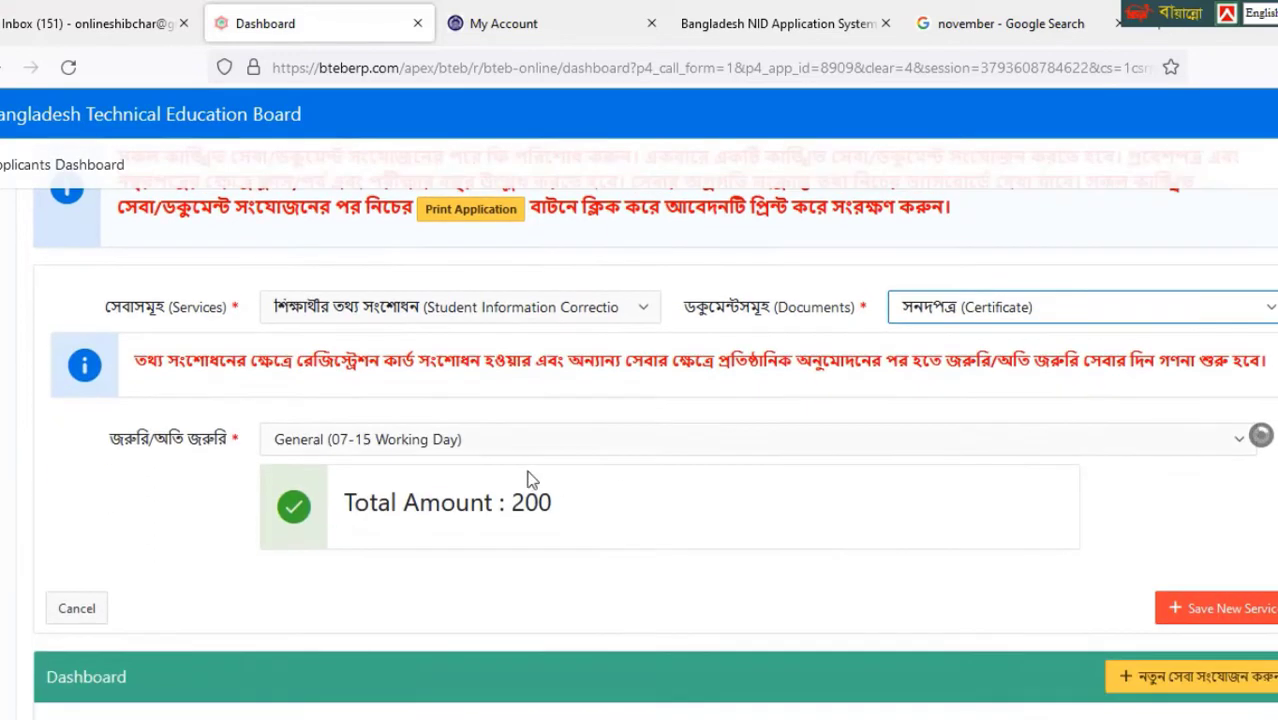
pyautogui.click(333, 447)
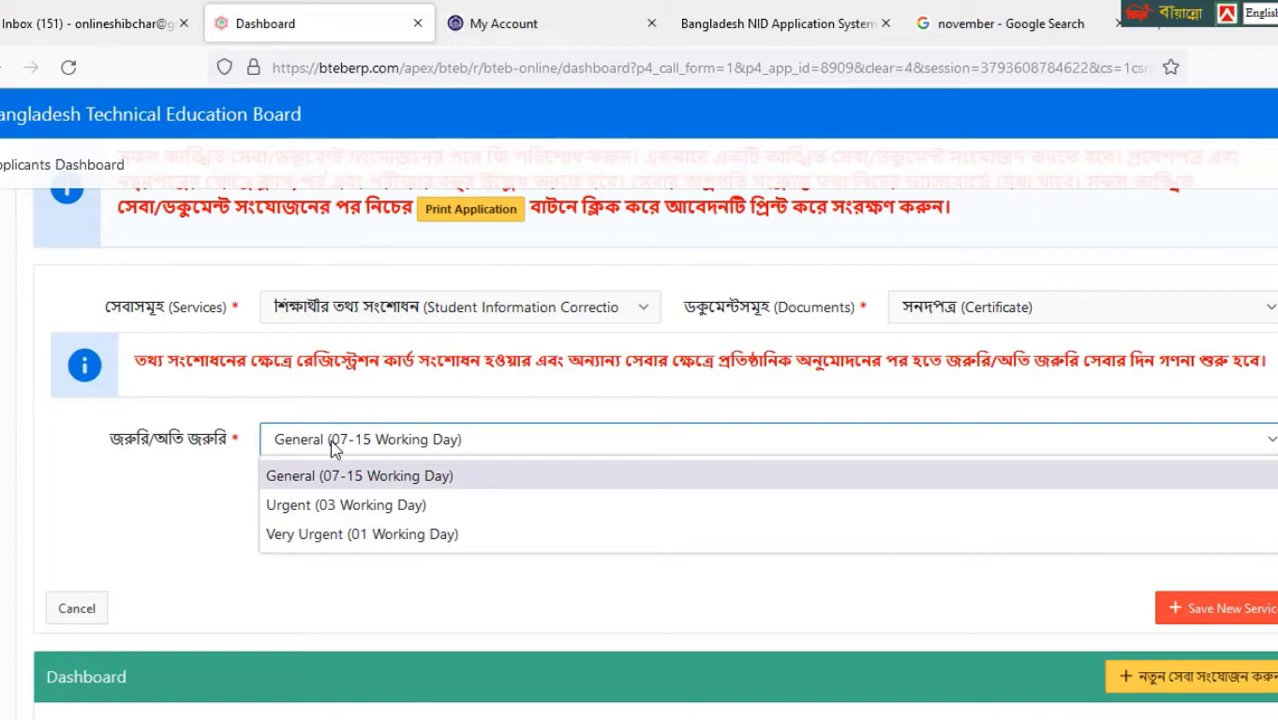
pyautogui.click(333, 447)
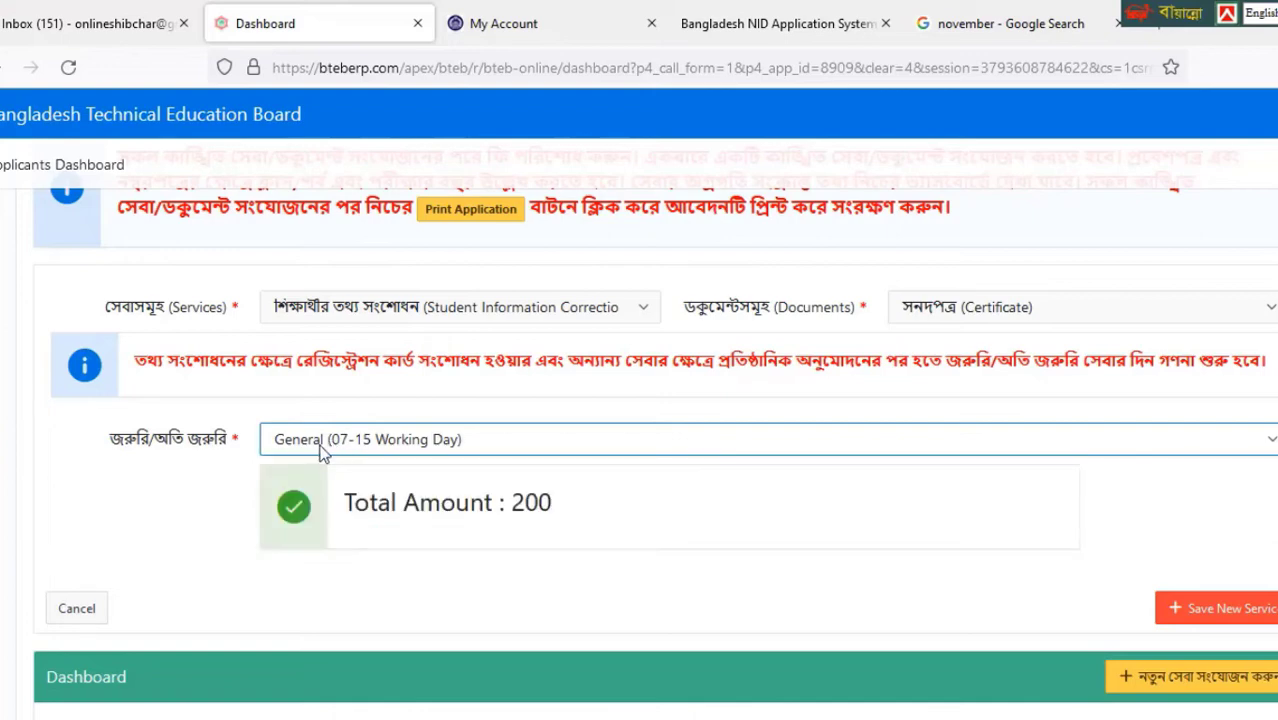
pyautogui.moveTo(43, 322)
pyautogui.mouseDown()
pyautogui.moveTo(1277, 443)
pyautogui.moveTo(800, 432)
pyautogui.mouseUp()
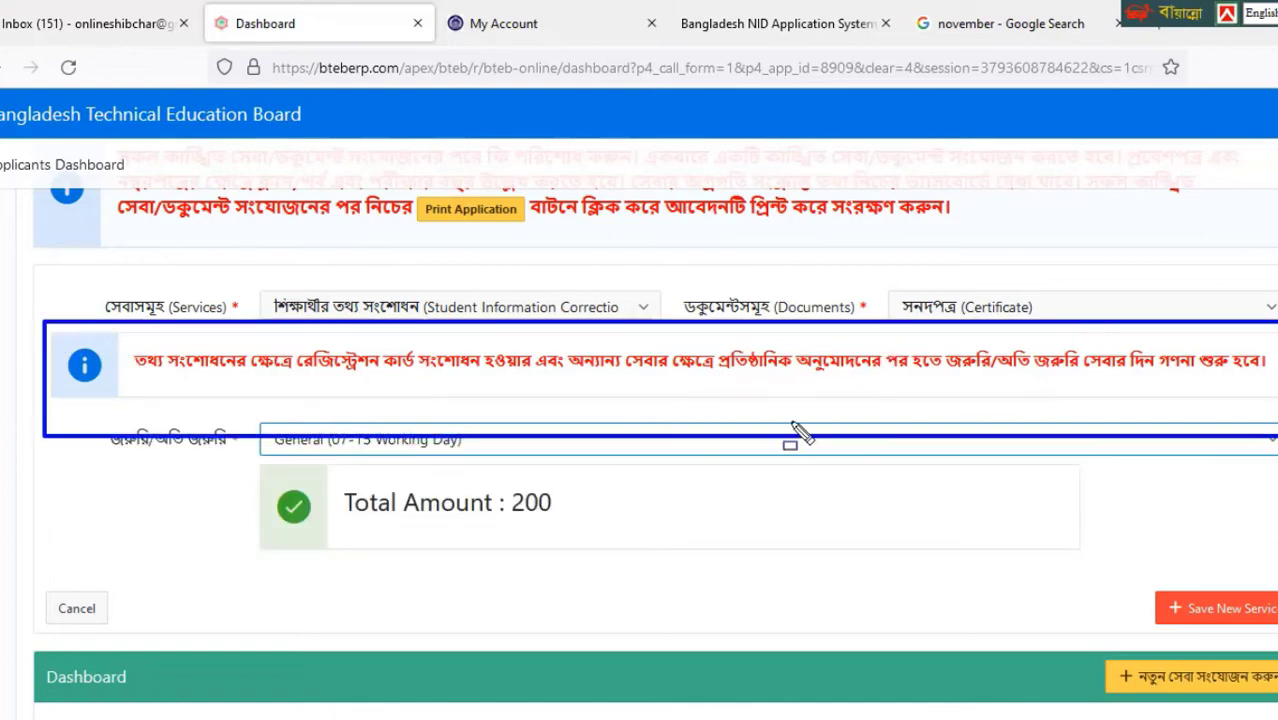
pyautogui.press('Escape')
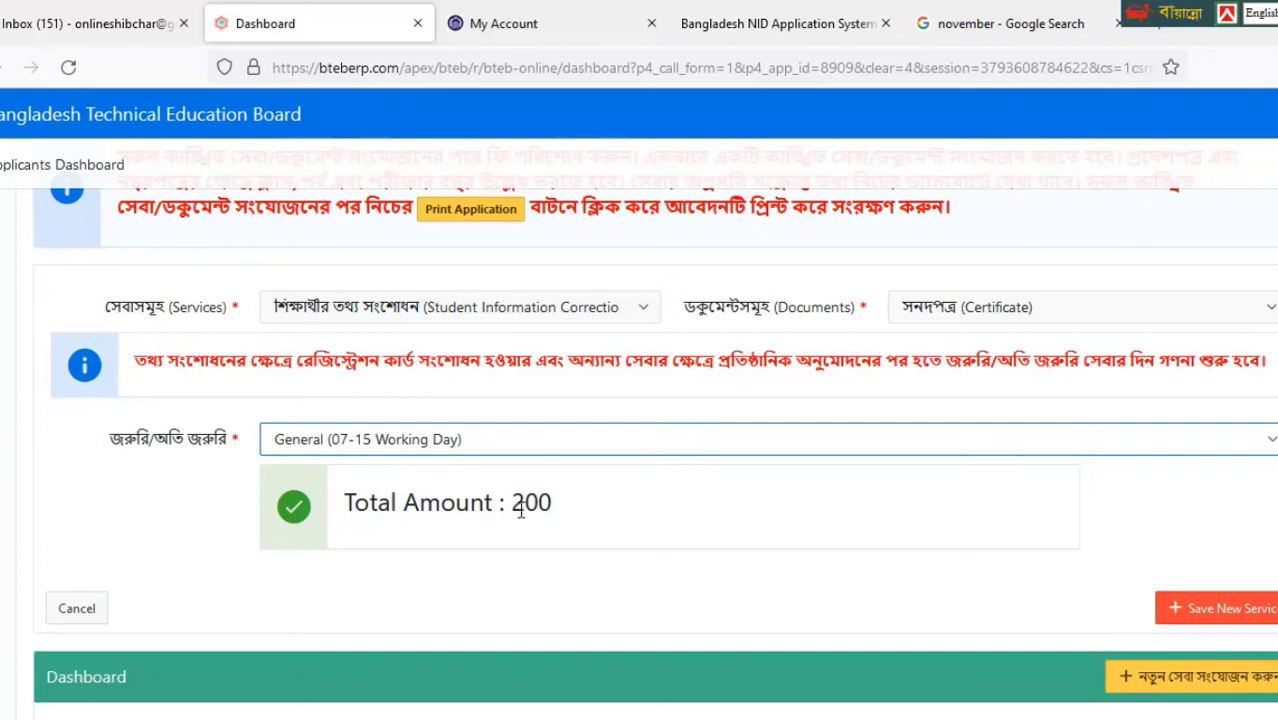
# Switch the Certificate service to Very Urgent (01 Working Day), total 700, and save it.
pyautogui.doubleClick(520, 510)
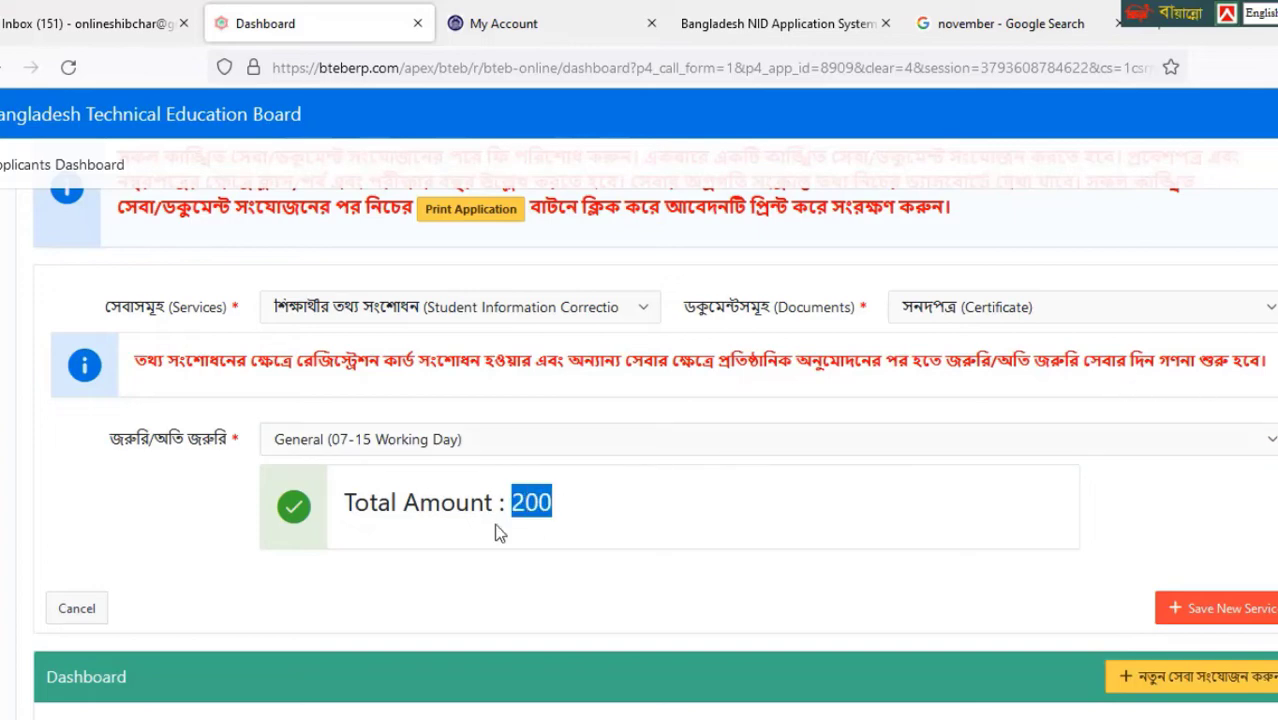
pyautogui.click(521, 505)
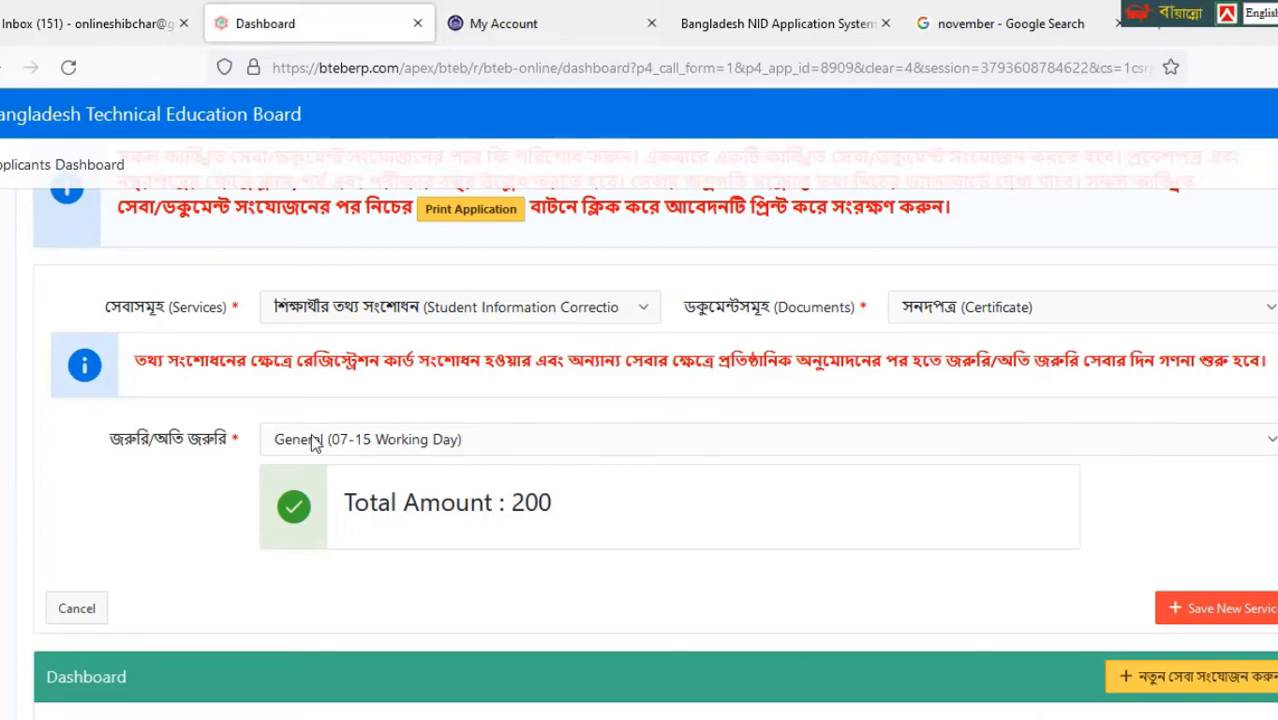
pyautogui.click(342, 441)
pyautogui.click(345, 536)
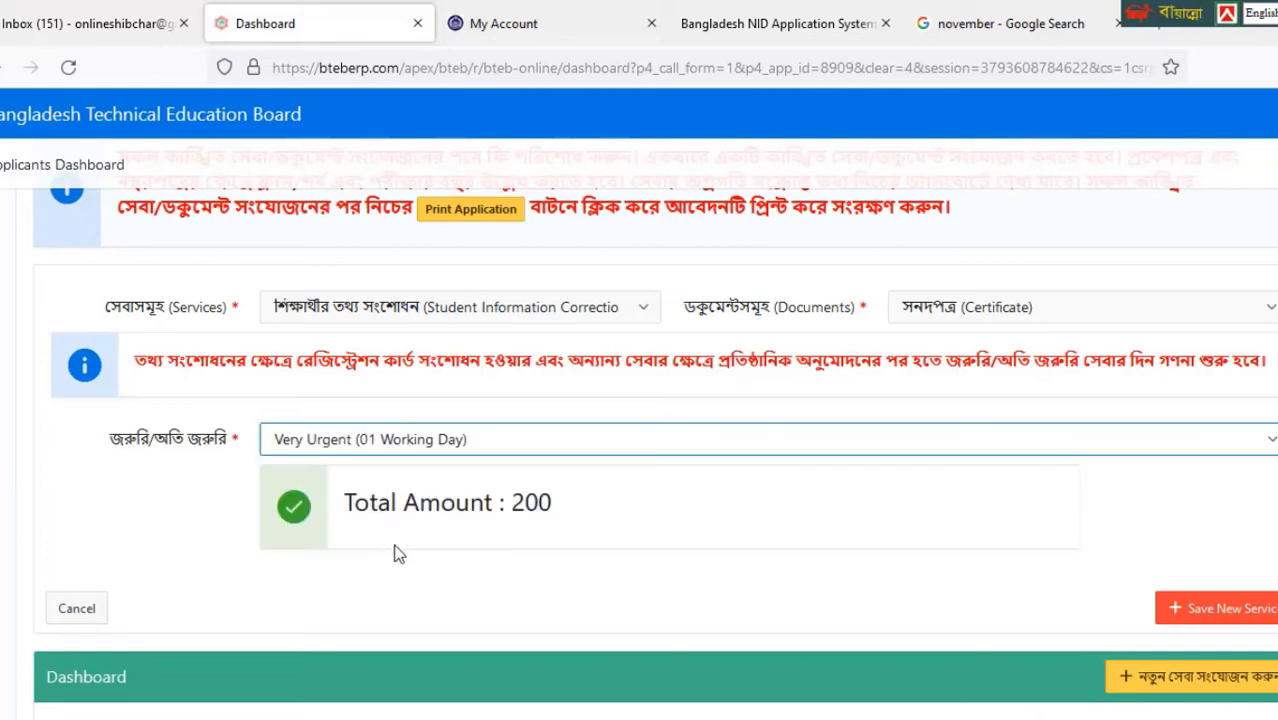
pyautogui.click(400, 445)
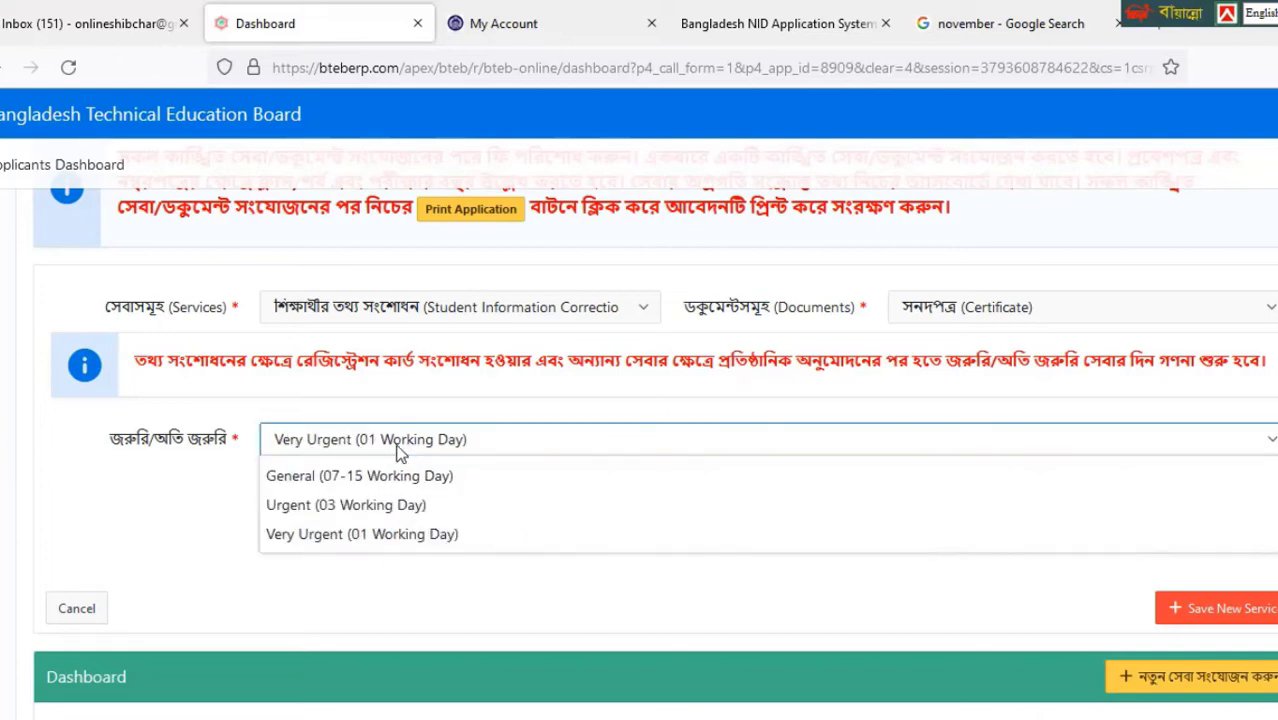
pyautogui.click(405, 536)
pyautogui.scroll(-1, 700, 560)
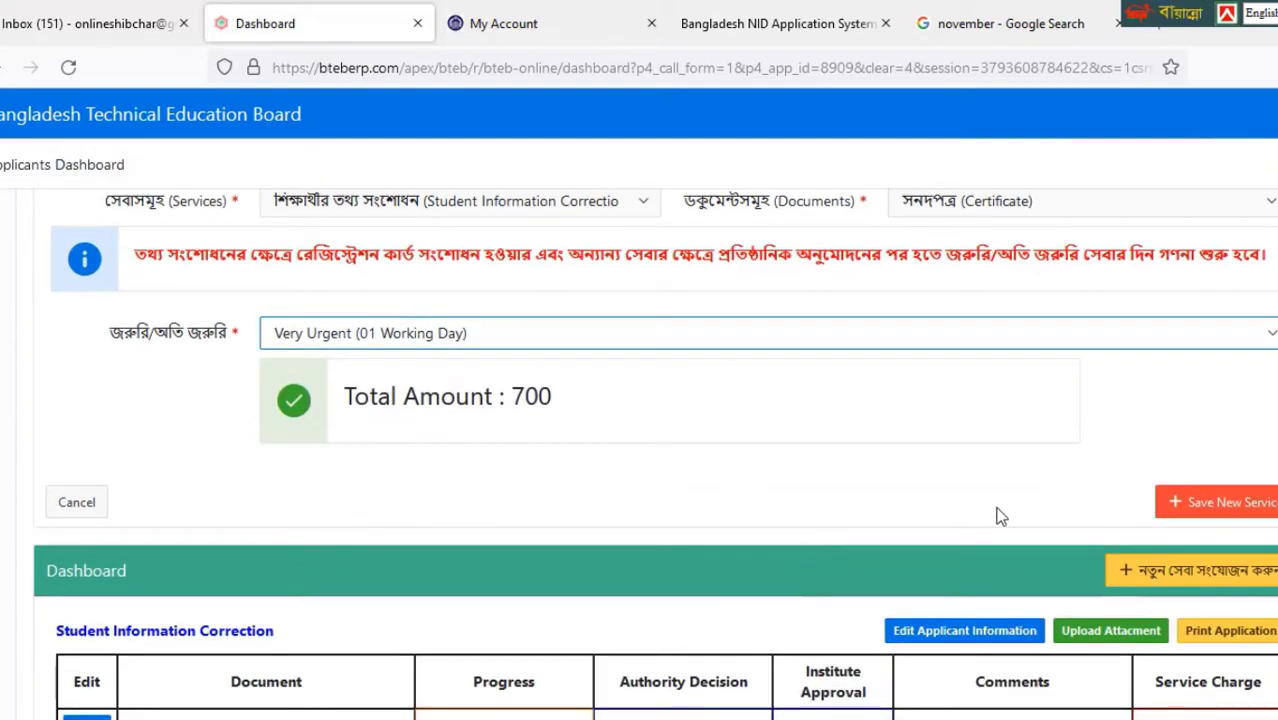
pyautogui.scroll(-1, 1000, 516)
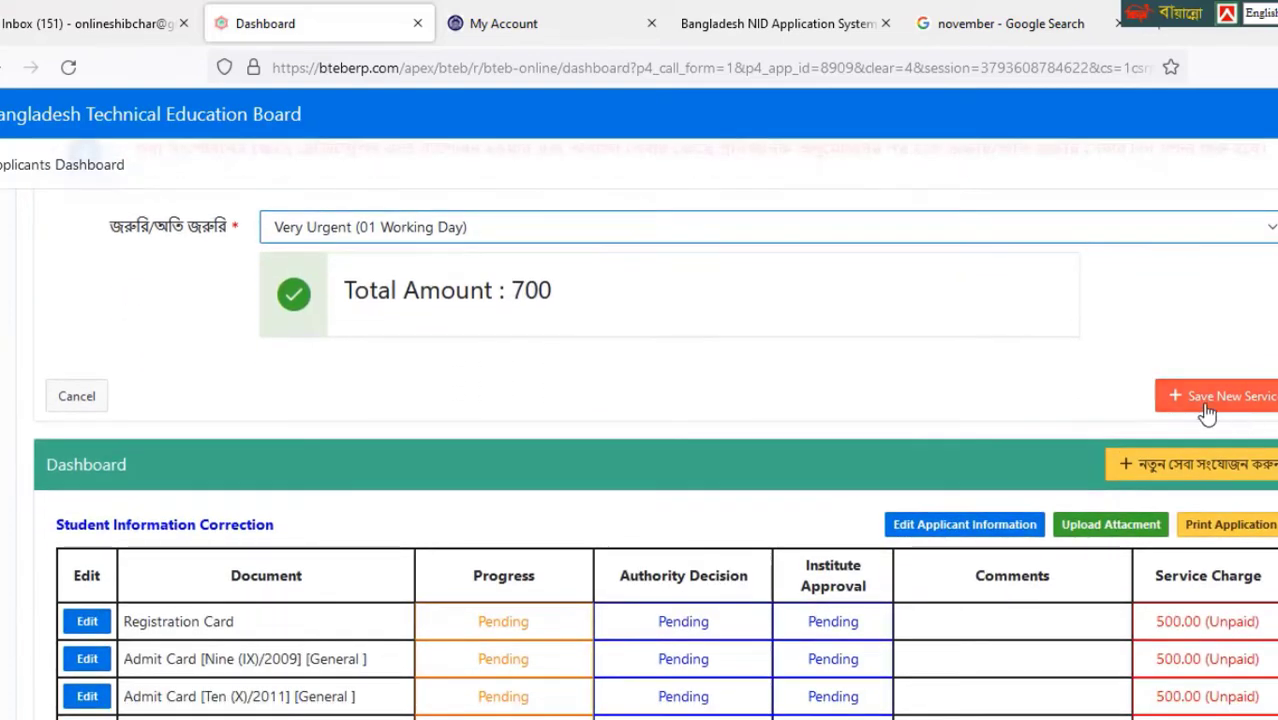
pyautogui.click(1260, 400)
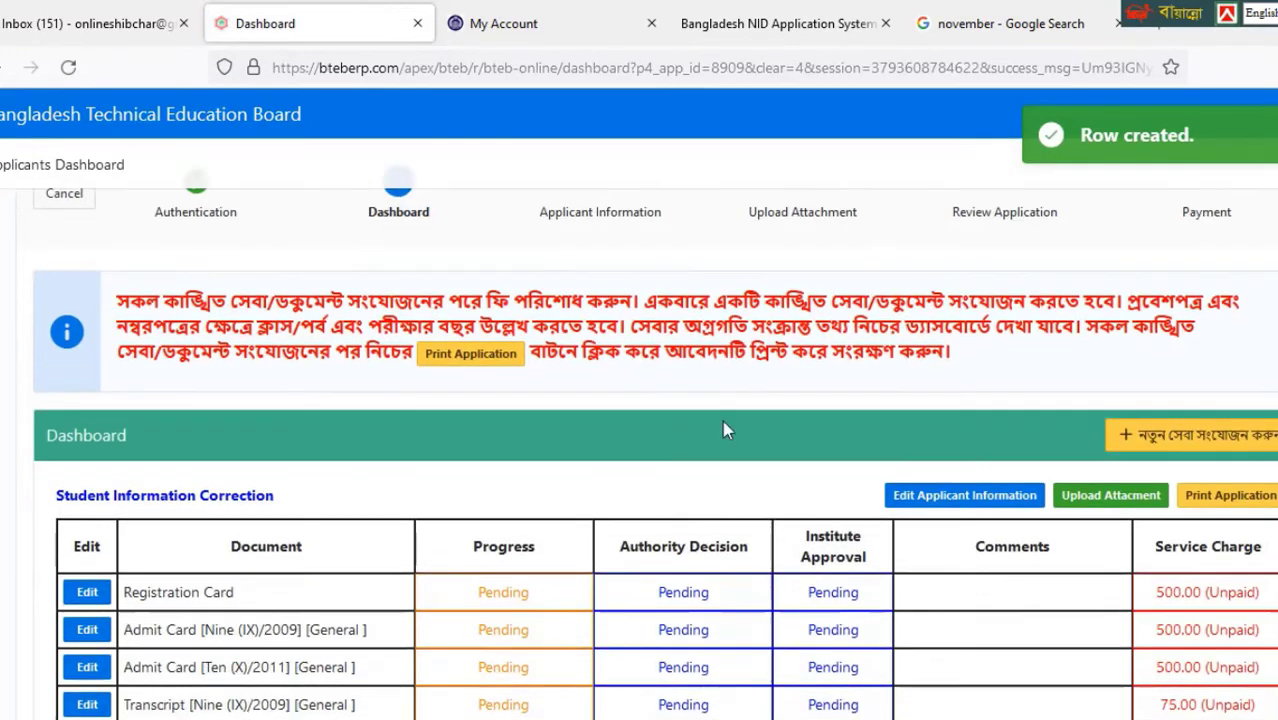
# Review the six unpaid services and start paying the Tk 2,350.00 total.
pyautogui.scroll(-2, 722, 430)
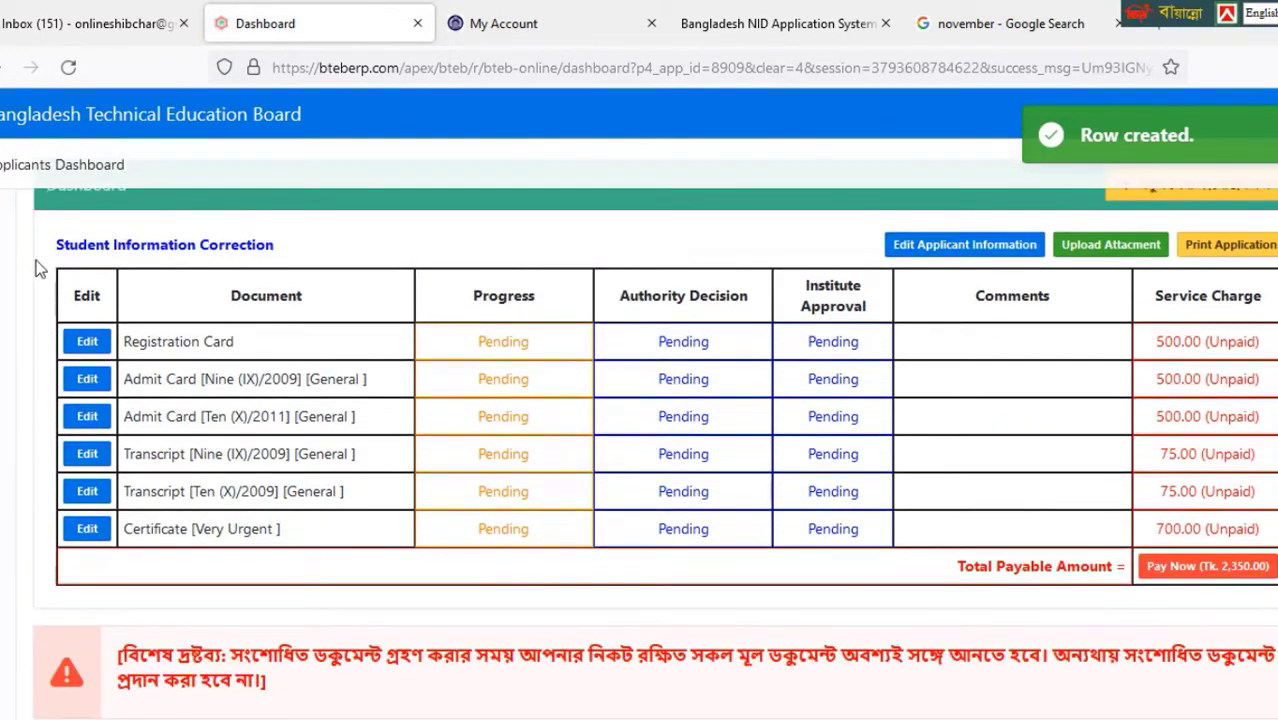
pyautogui.moveTo(28, 253)
pyautogui.mouseDown()
pyautogui.moveTo(930, 585)
pyautogui.moveTo(1276, 556)
pyautogui.mouseUp()
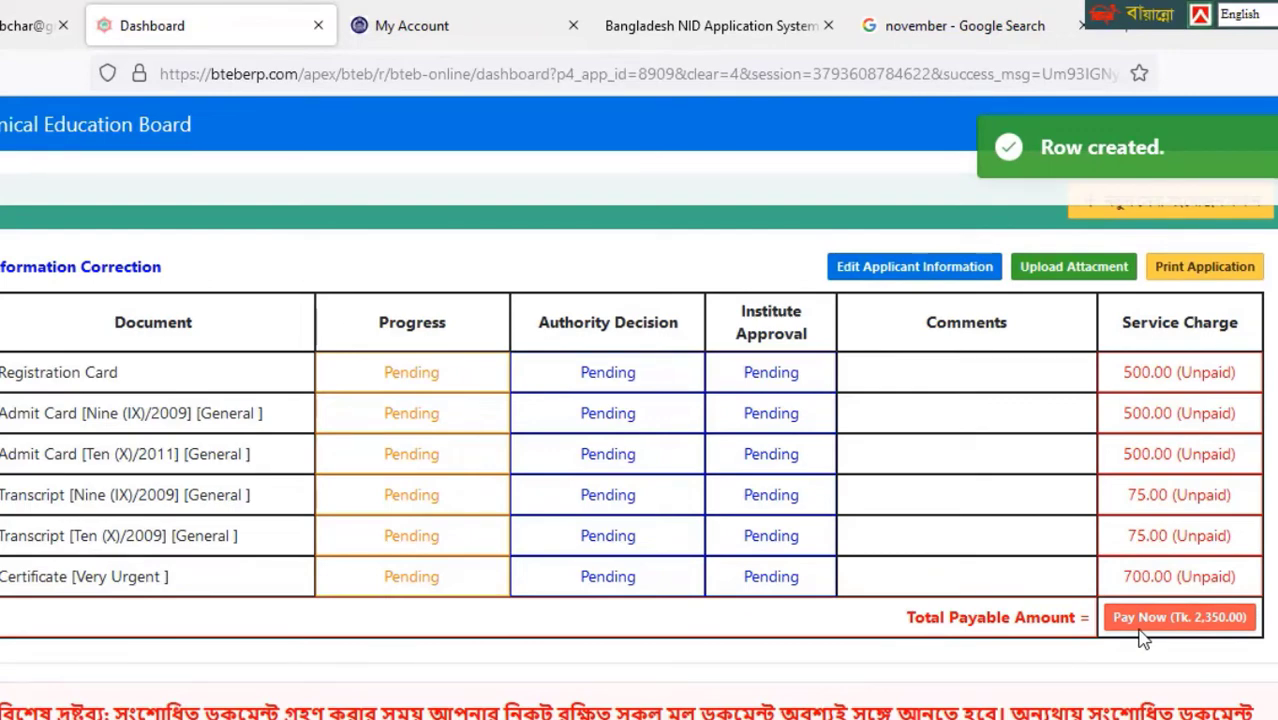
pyautogui.scroll(1, 937, 645)
pyautogui.scroll(-2, 937, 645)
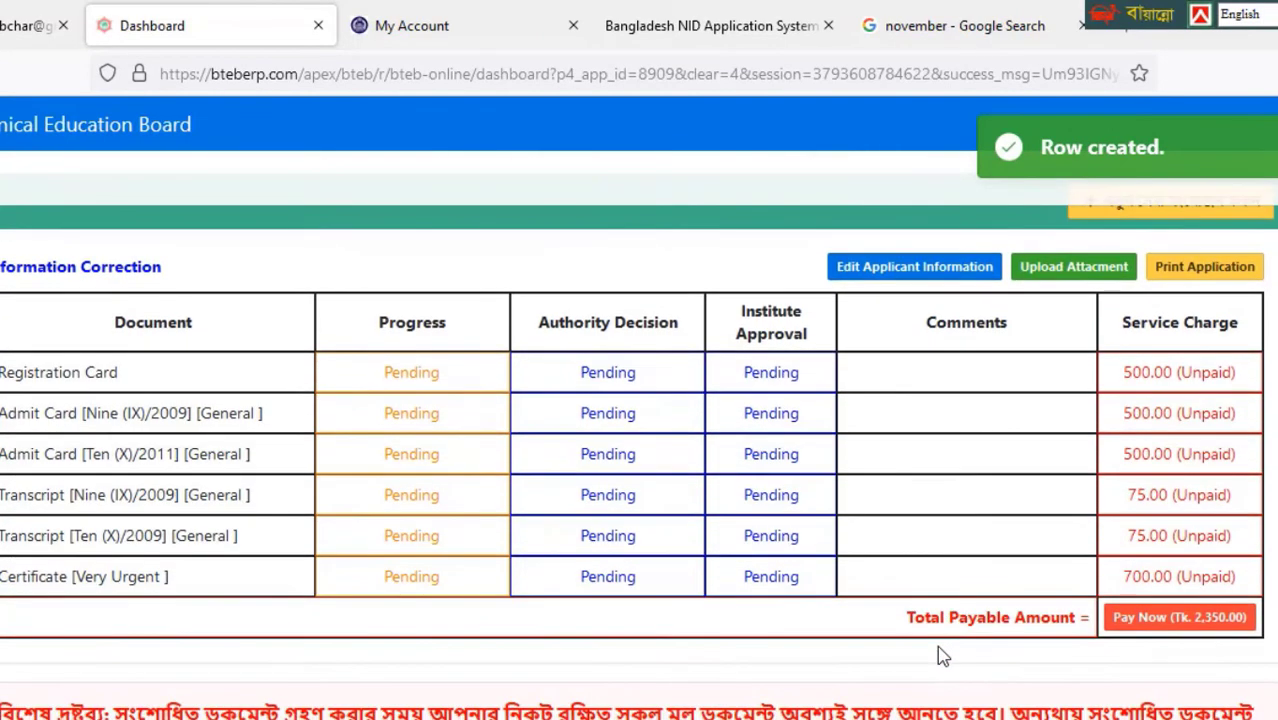
pyautogui.click(1163, 495)
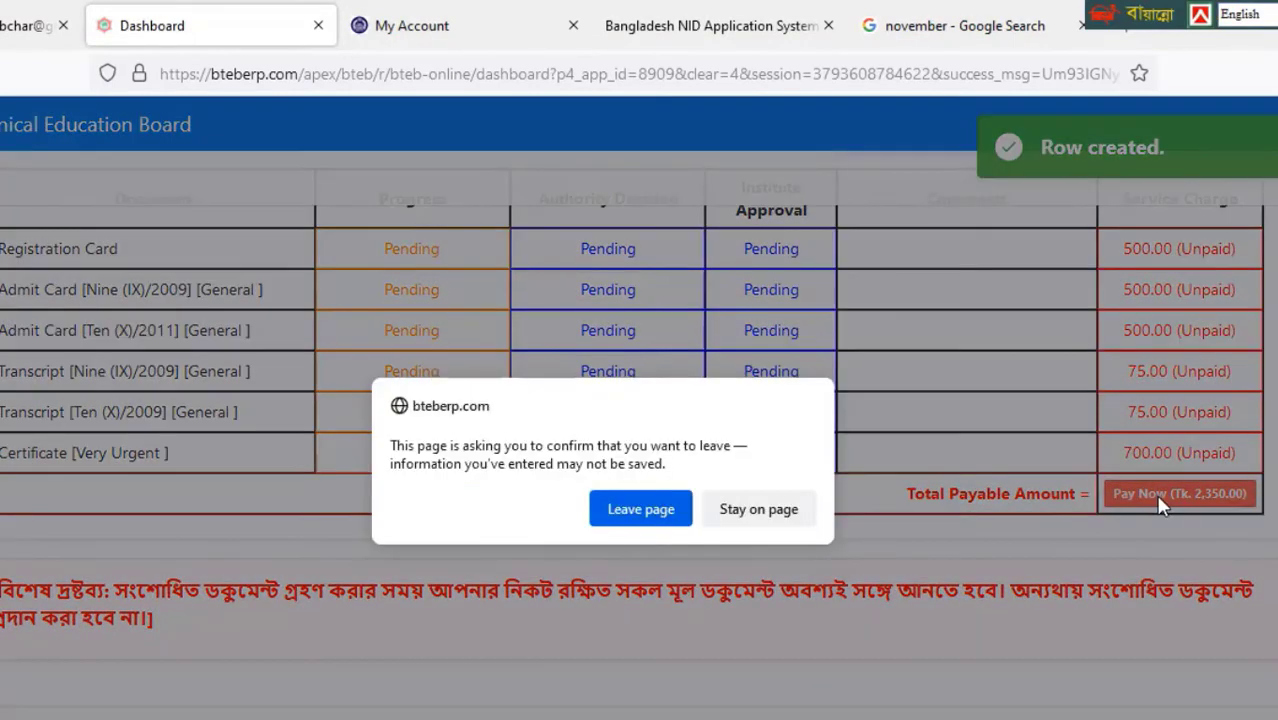
# Leave for Sonali Payment Gateway, compare payment options, and confirm a Mastercard payment with fees.
pyautogui.click(641, 510)
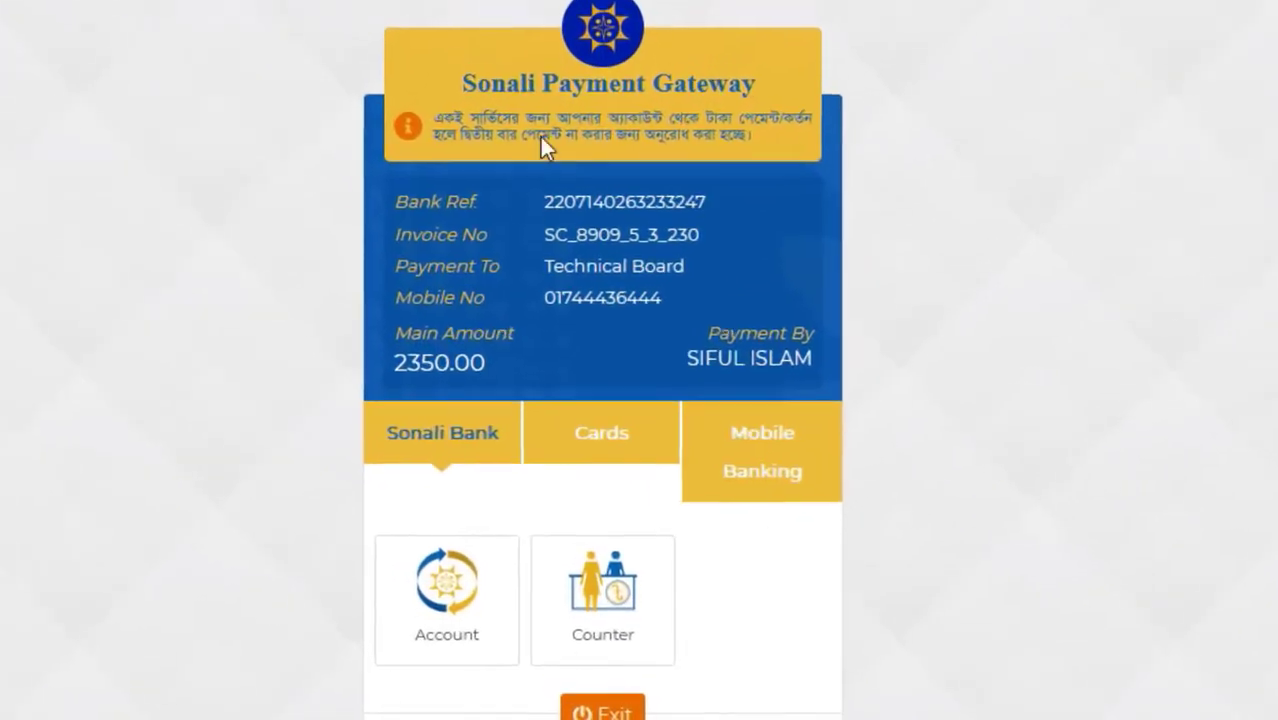
pyautogui.click(774, 441)
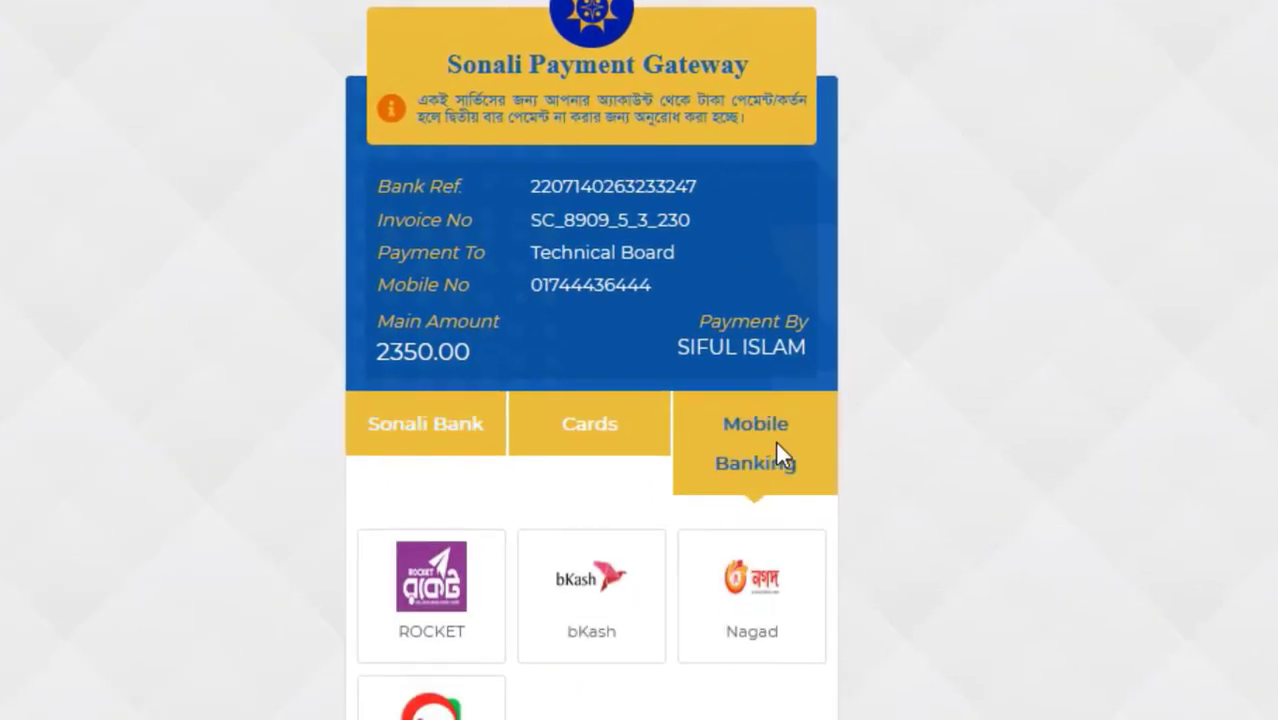
pyautogui.click(441, 438)
pyautogui.click(587, 441)
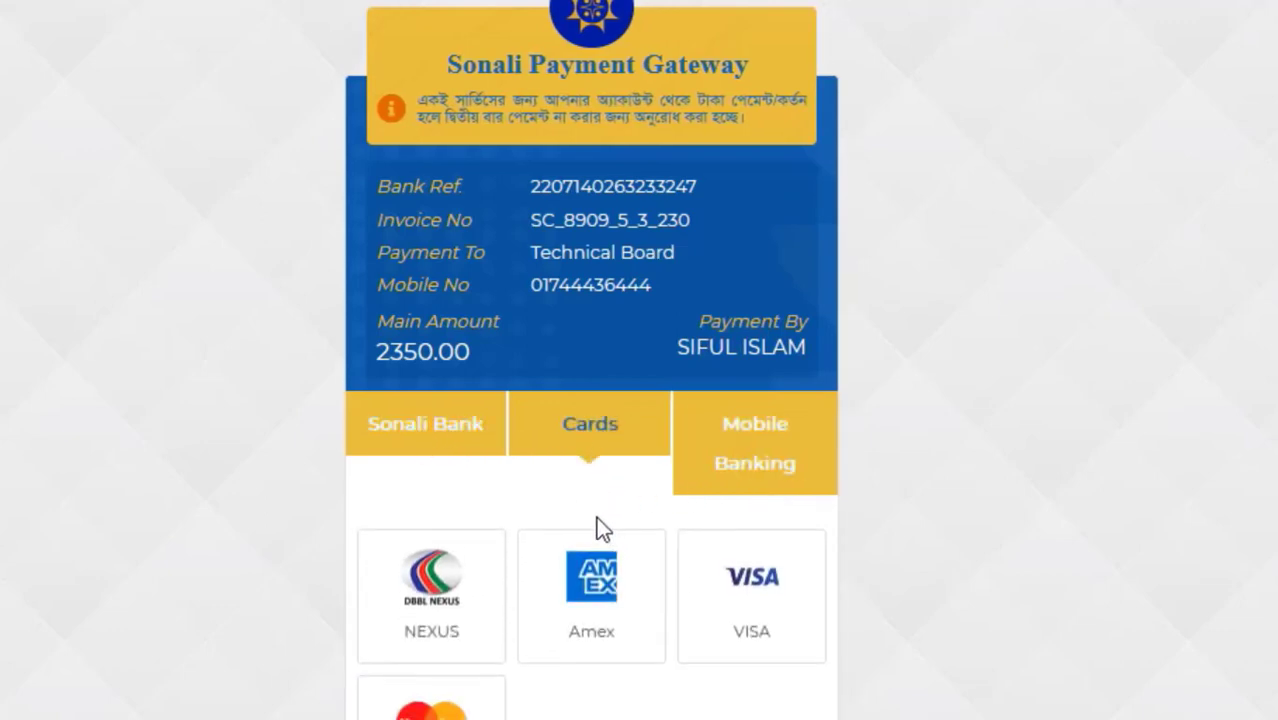
pyautogui.click(725, 440)
pyautogui.click(630, 442)
pyautogui.scroll(-2, 525, 438)
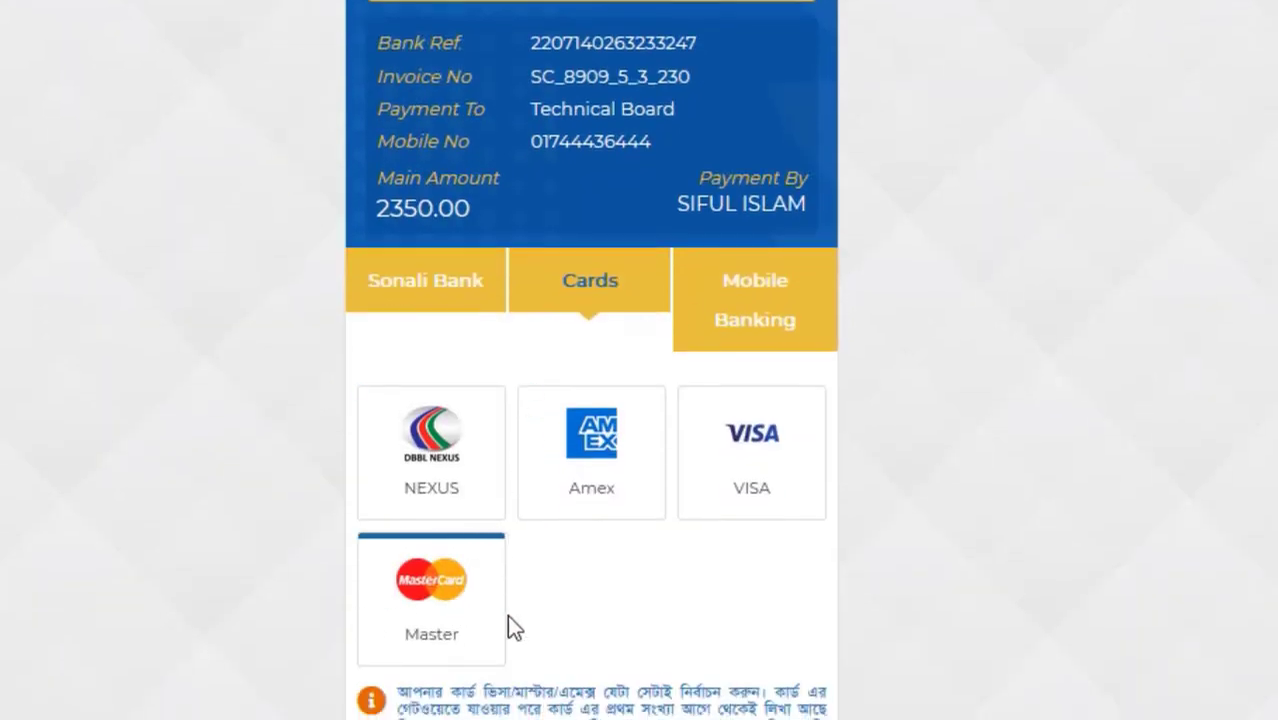
pyautogui.click(427, 610)
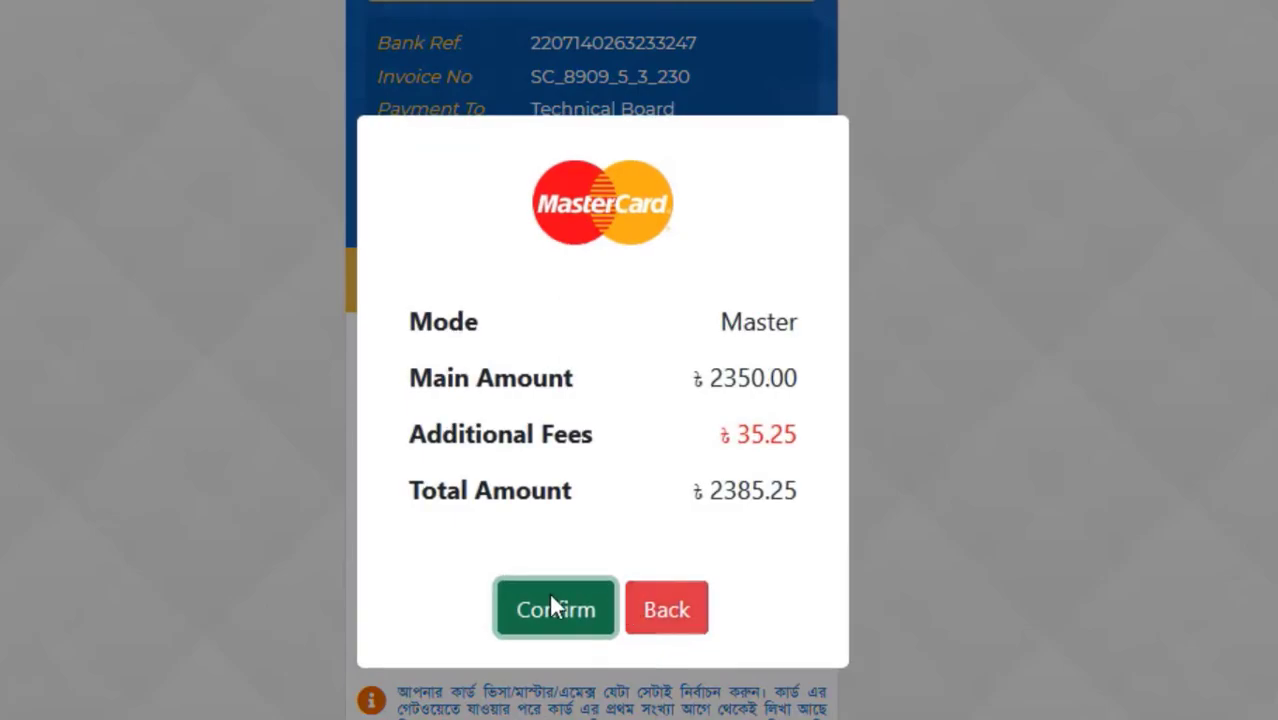
pyautogui.click(557, 604)
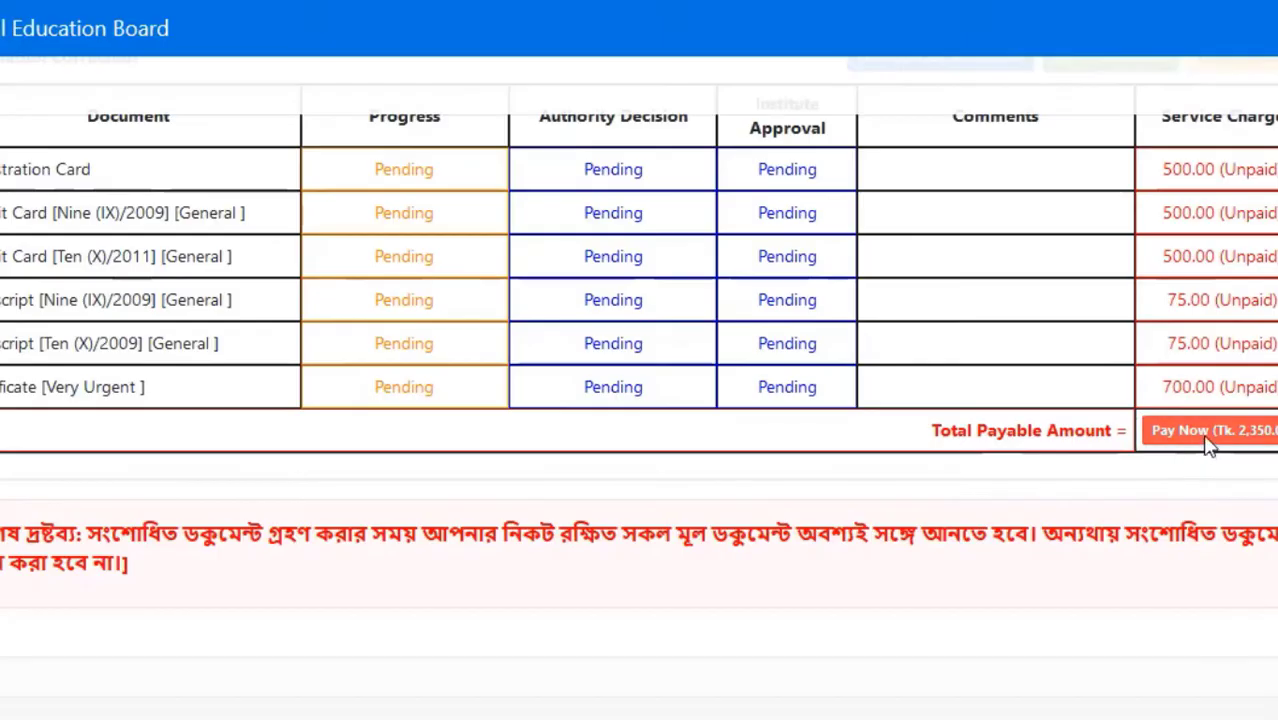
# Restart the Tk 2,350 payment and confirm paying through Nagad mobile banking with fees.
pyautogui.click(1203, 432)
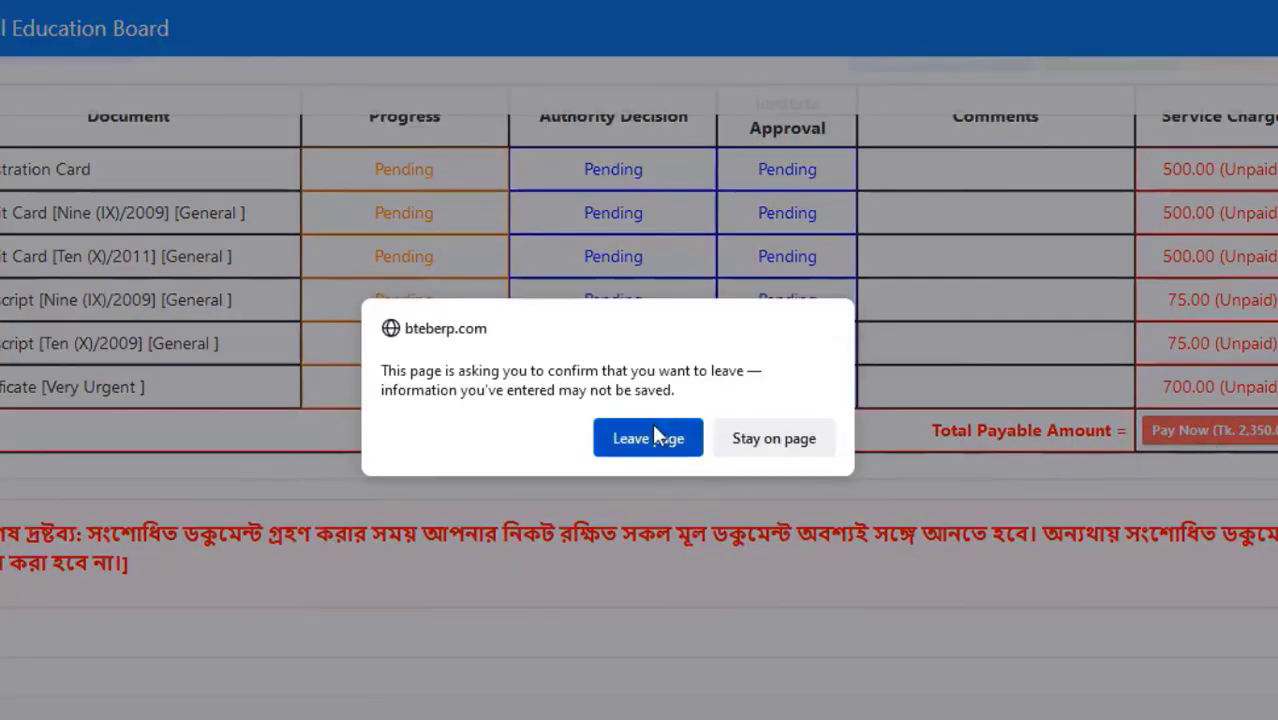
pyautogui.click(654, 430)
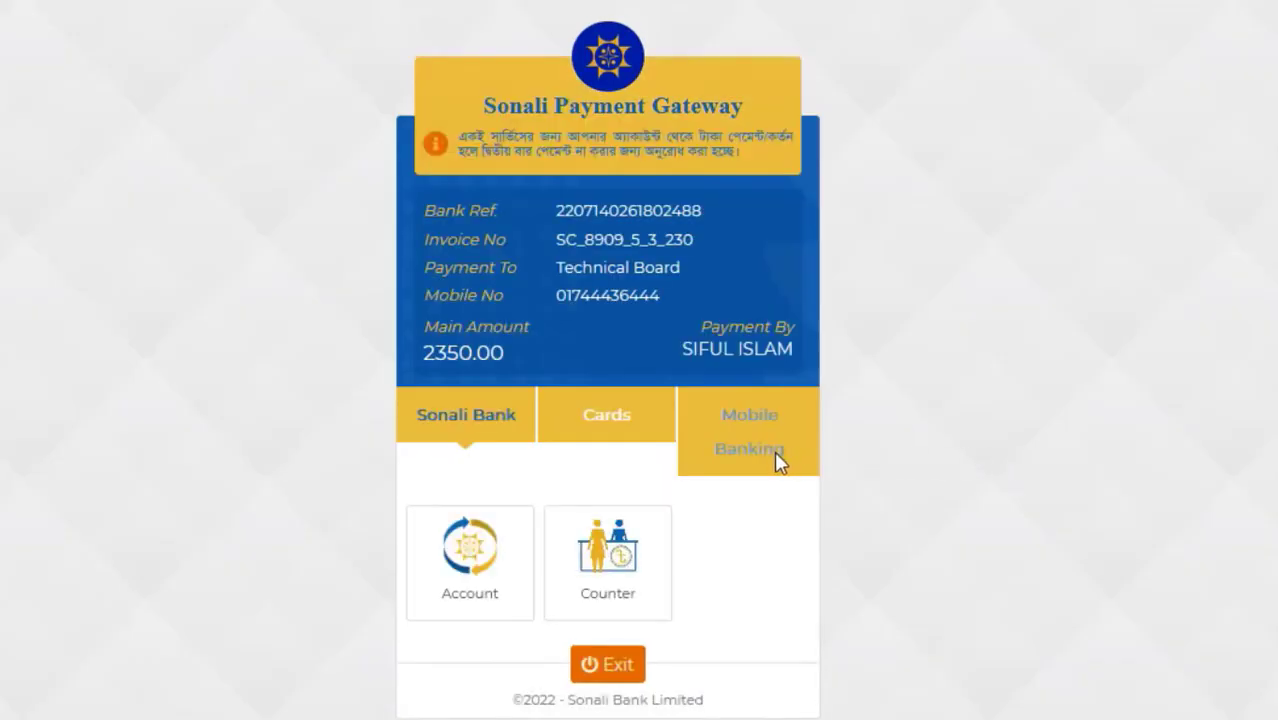
pyautogui.click(777, 462)
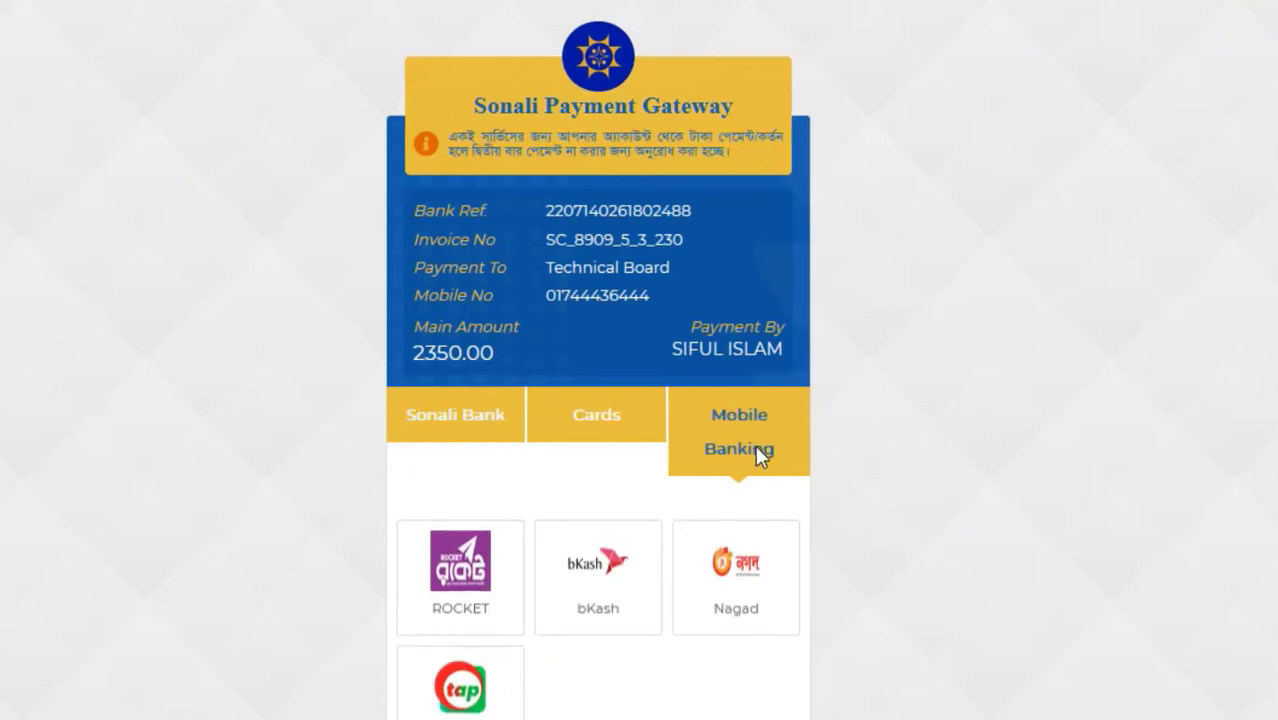
pyautogui.click(727, 568)
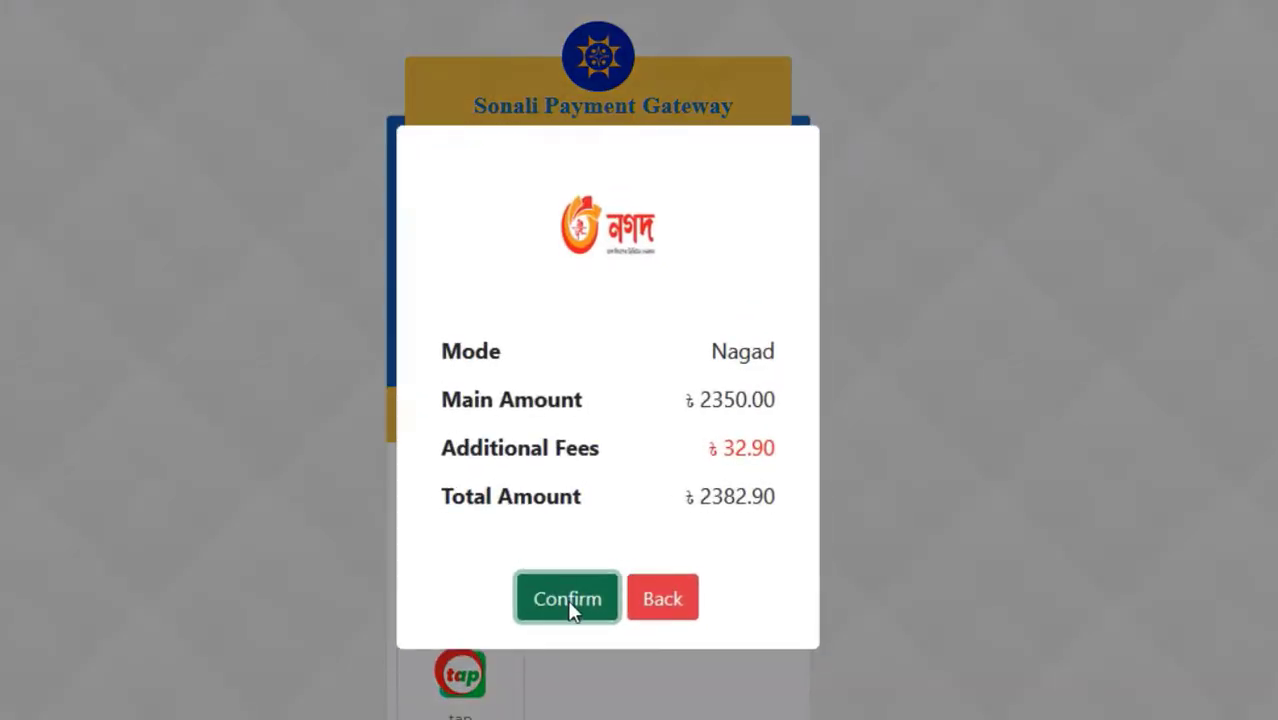
pyautogui.click(568, 602)
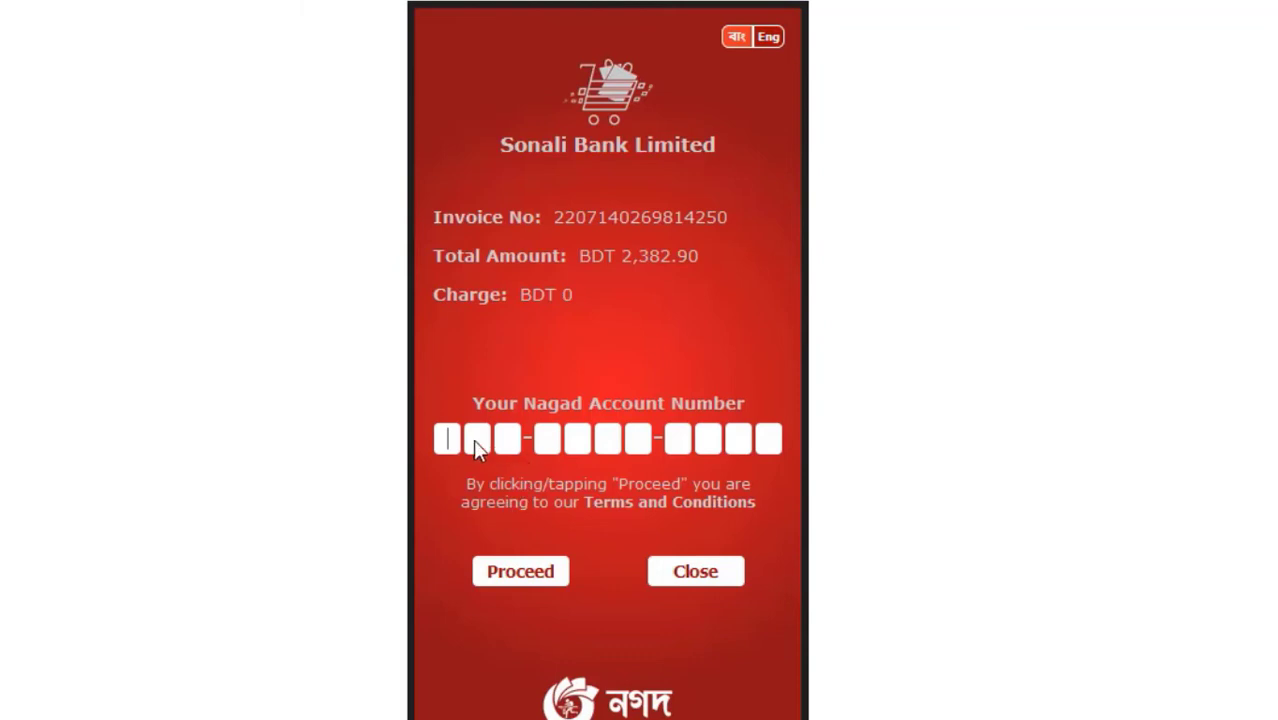
# Enter the Nagad account number, then submit the received verification code.
pyautogui.click(455, 447)
pyautogui.write('017444')
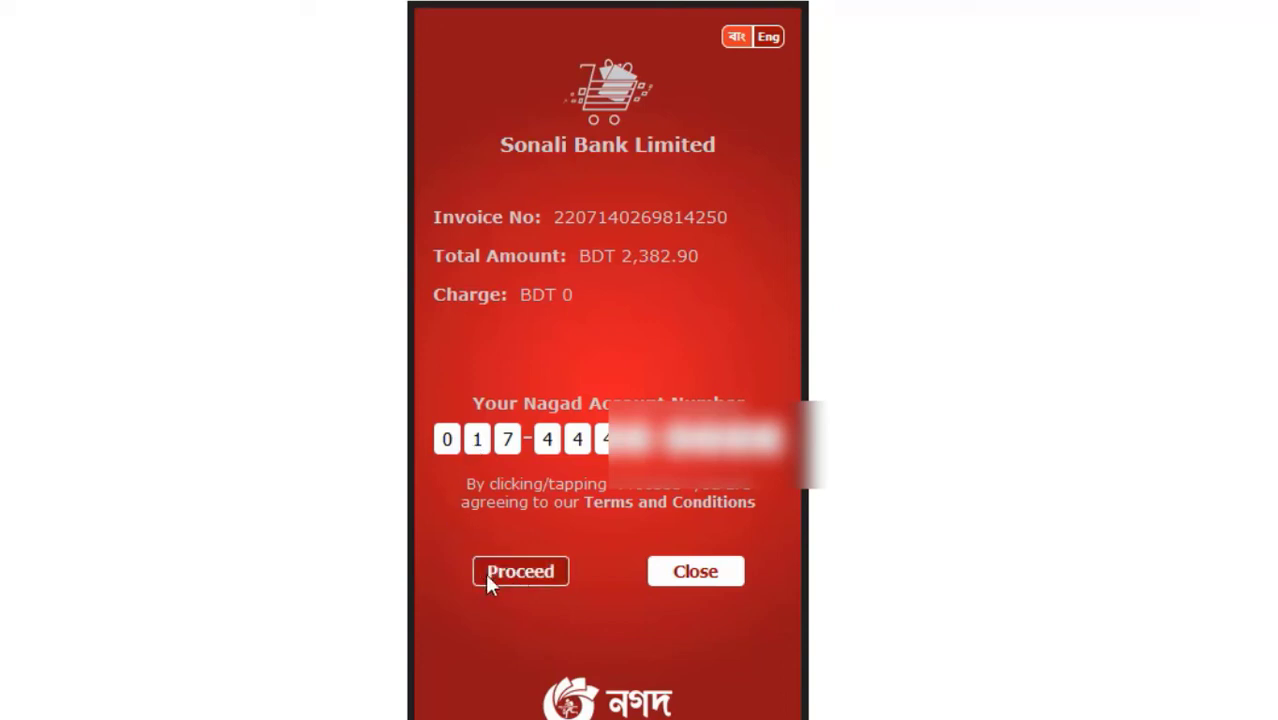
pyautogui.click(530, 575)
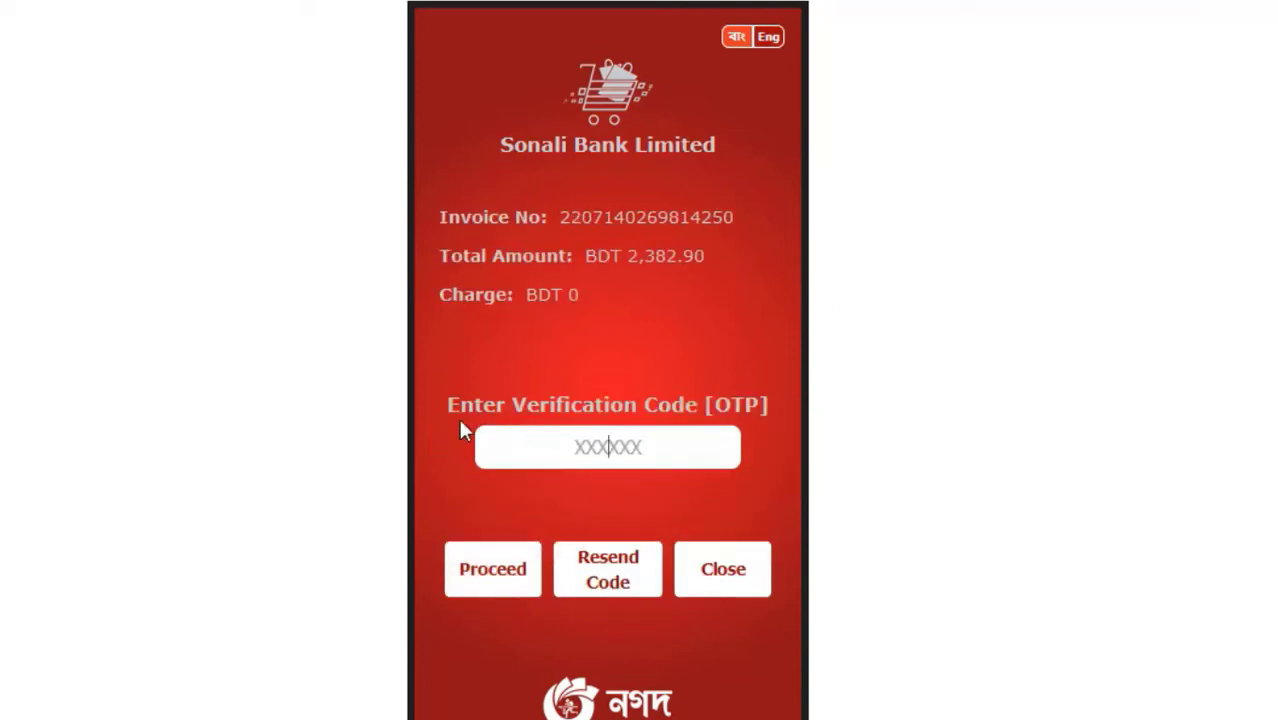
pyautogui.click(610, 451)
pyautogui.click(695, 458)
pyautogui.click(480, 572)
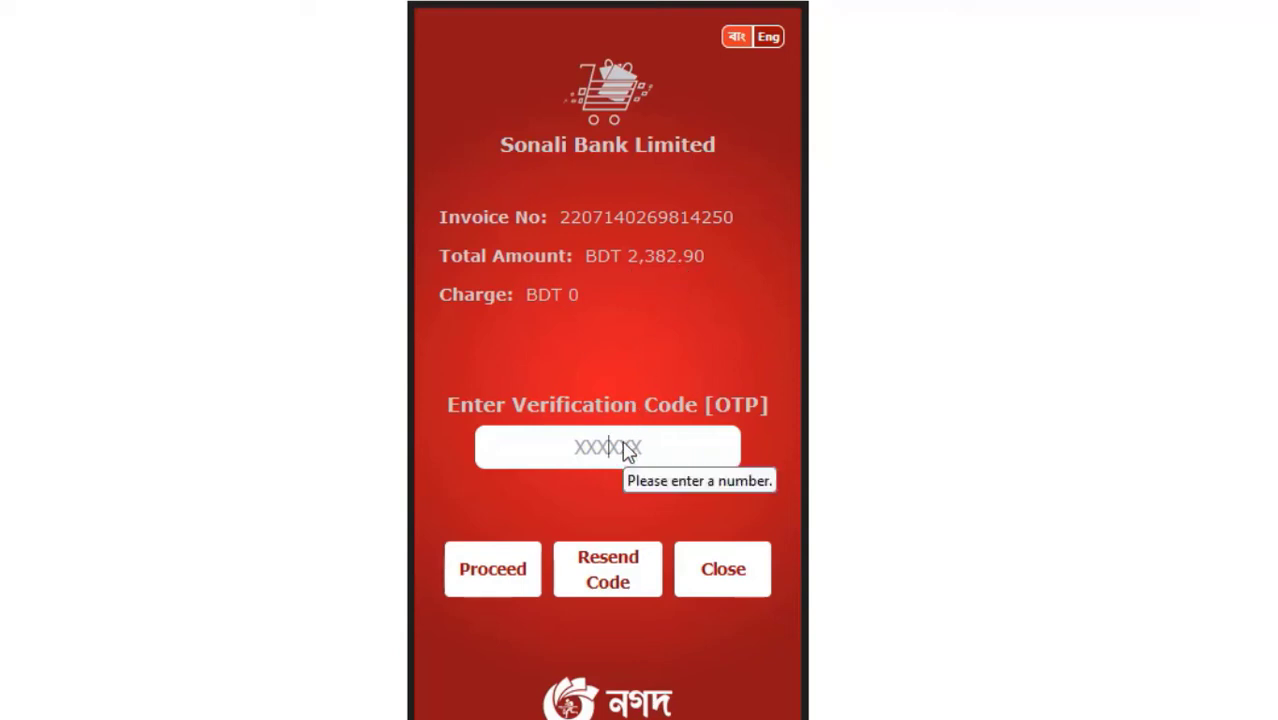
pyautogui.click(476, 568)
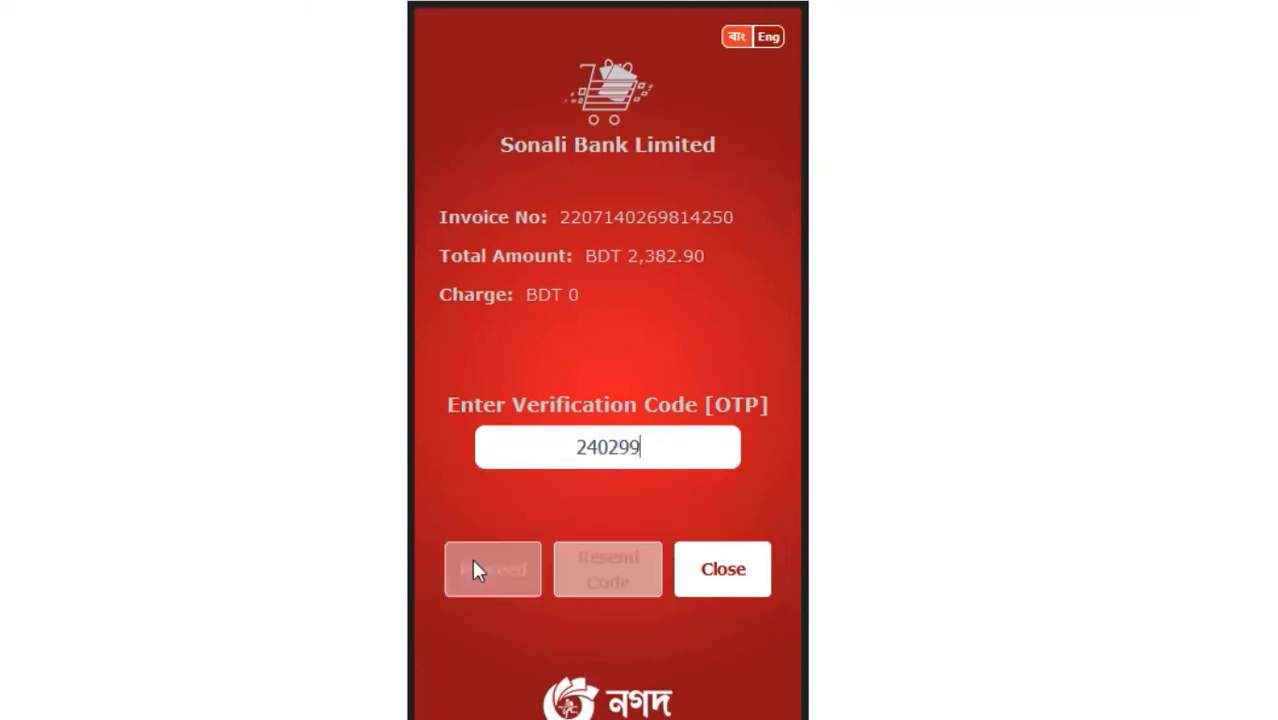
# Enter the four-digit Nagad account PIN and submit the BDT 2,382.90 payment.
pyautogui.click(537, 450)
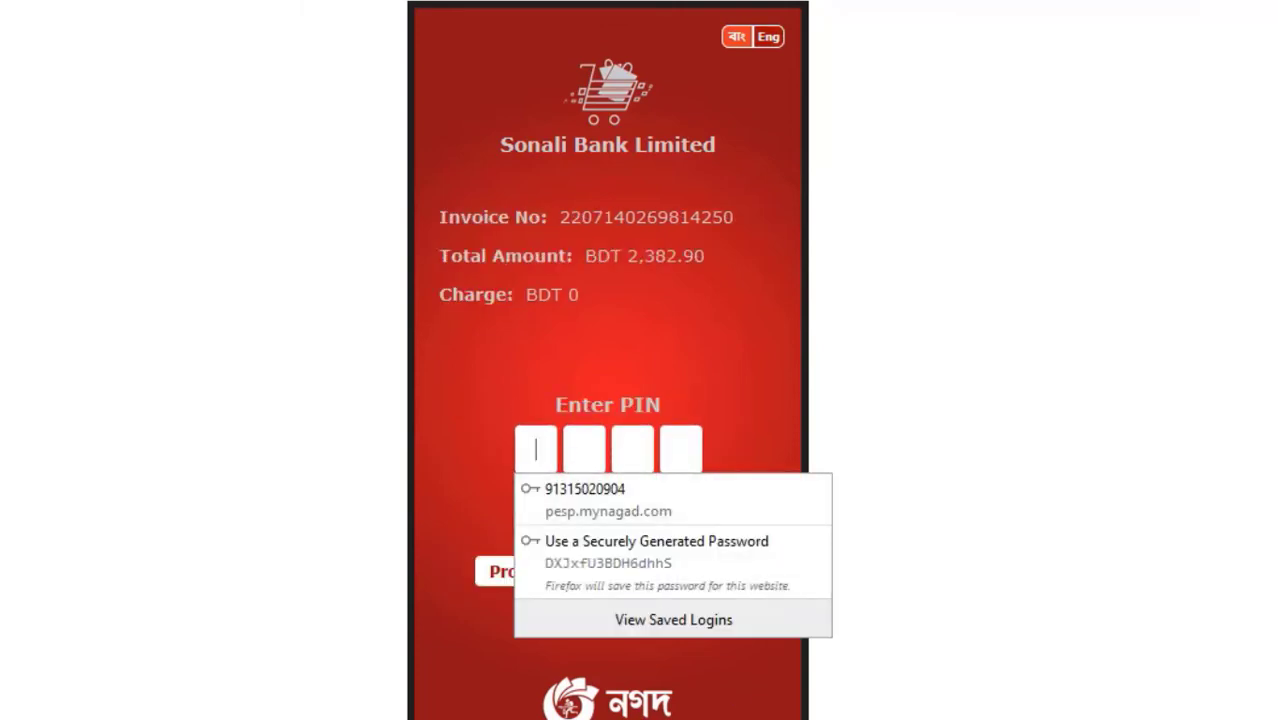
pyautogui.press('Escape')
pyautogui.write('****')
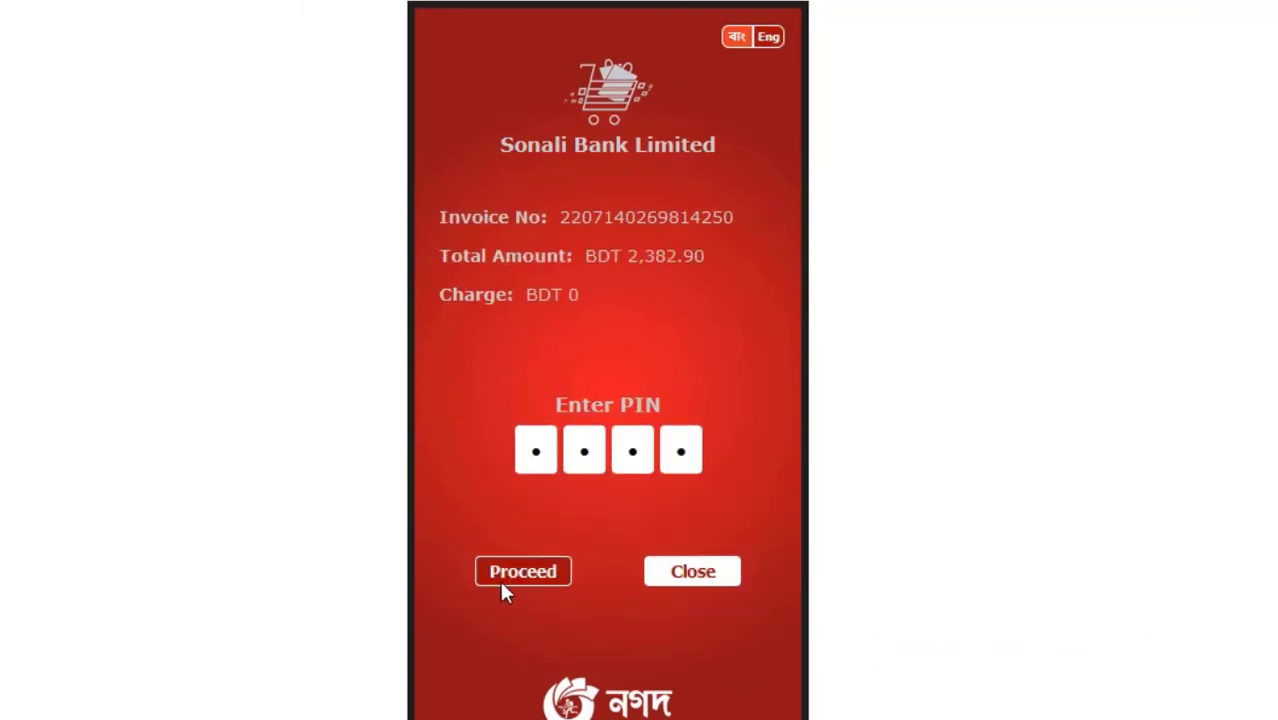
pyautogui.click(499, 578)
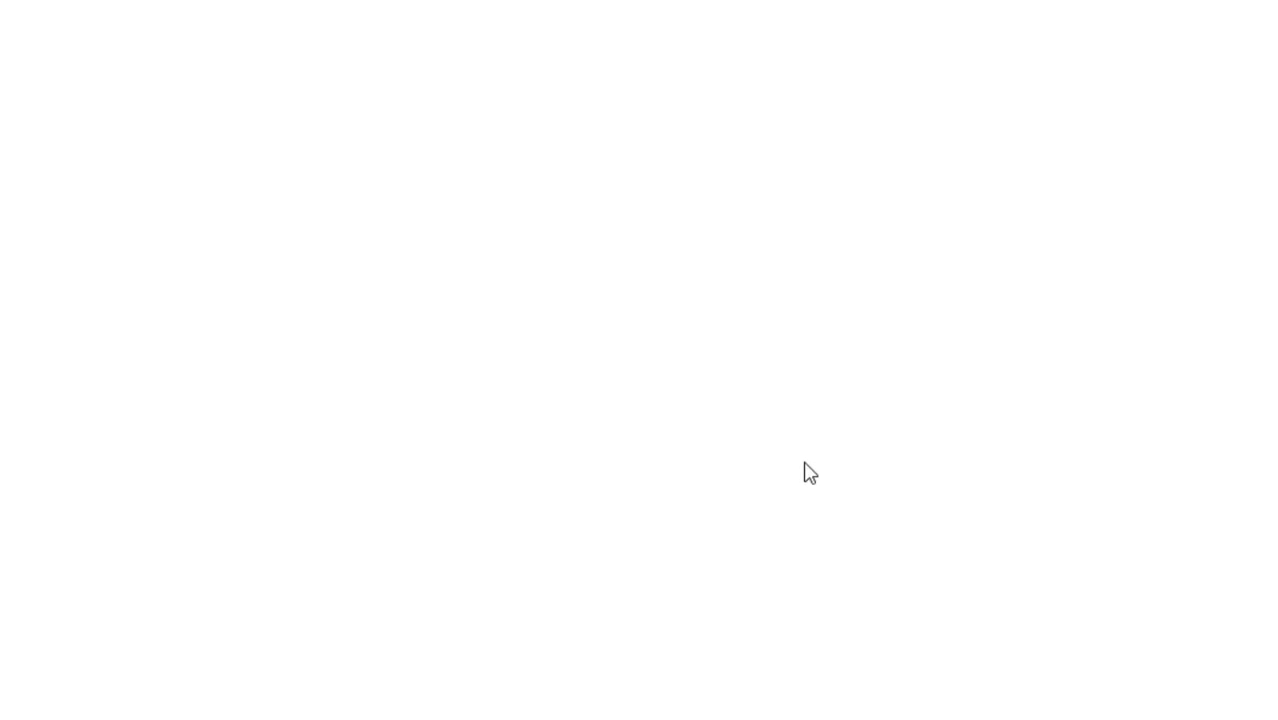
# Read the Success message confirming payment and that the application goes to the institute.
pyautogui.scroll(-1, 826, 463)
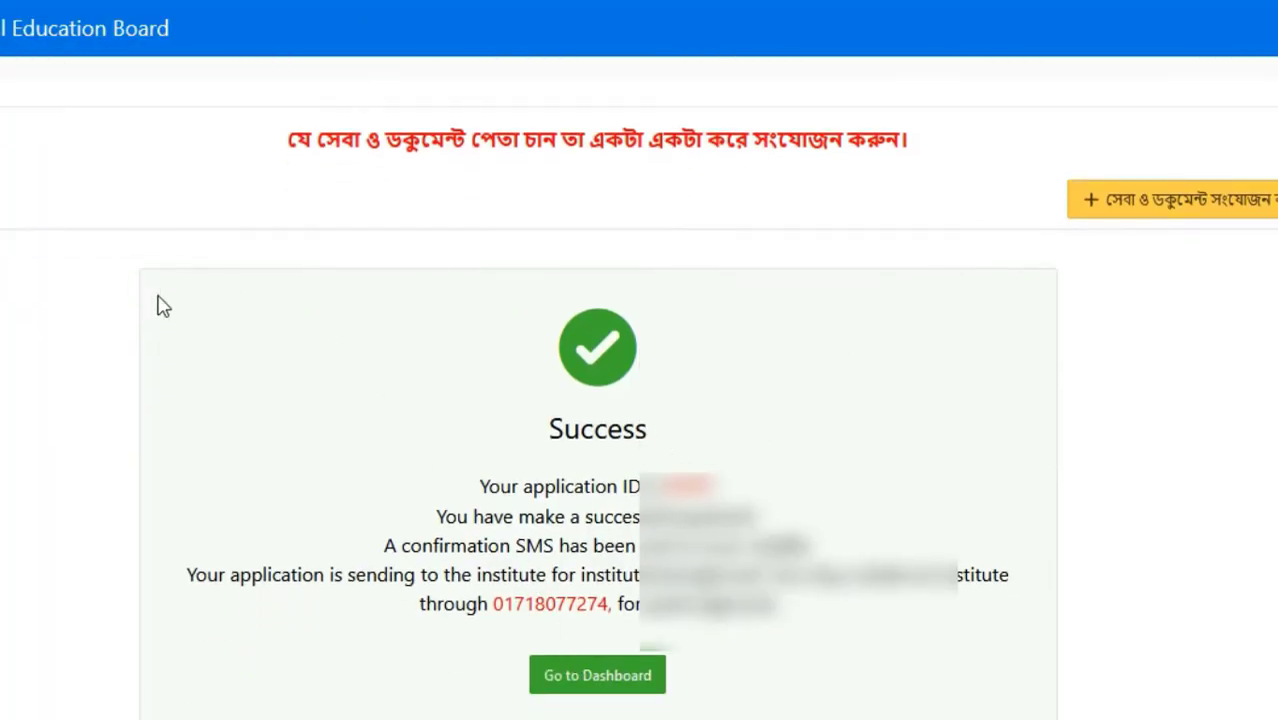
pyautogui.moveTo(148, 292); pyautogui.dragTo(1104, 637)
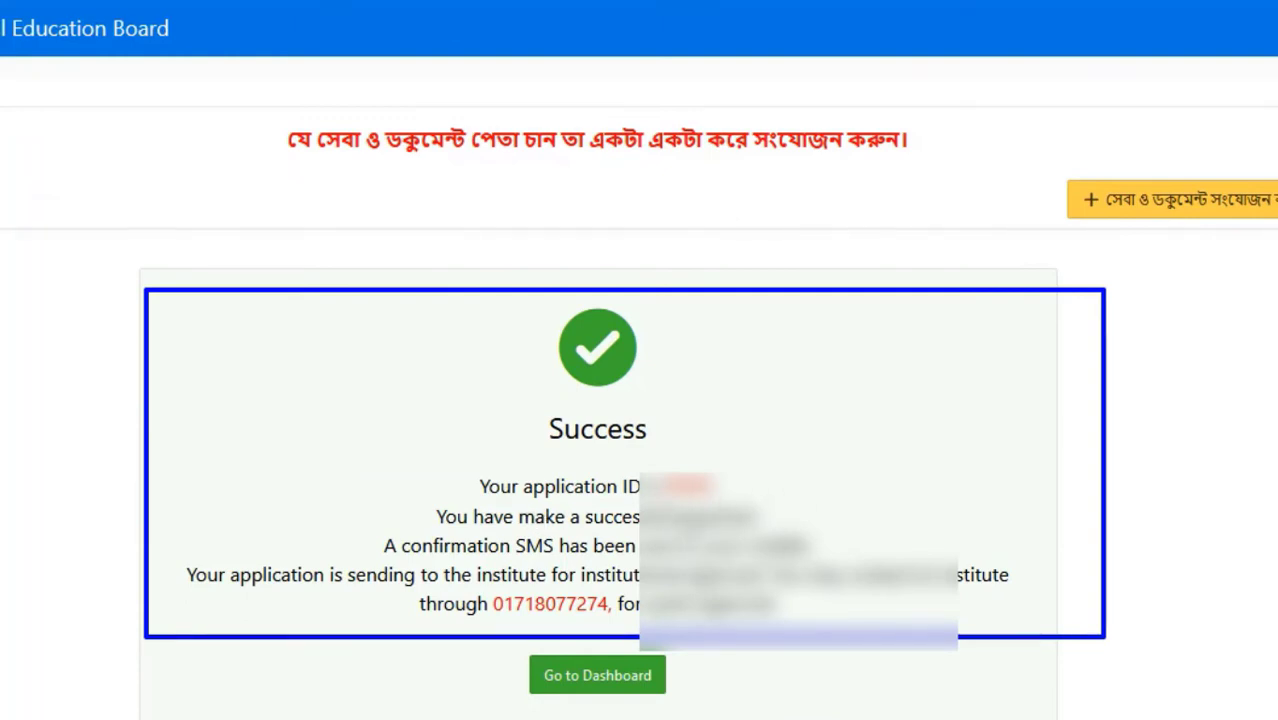